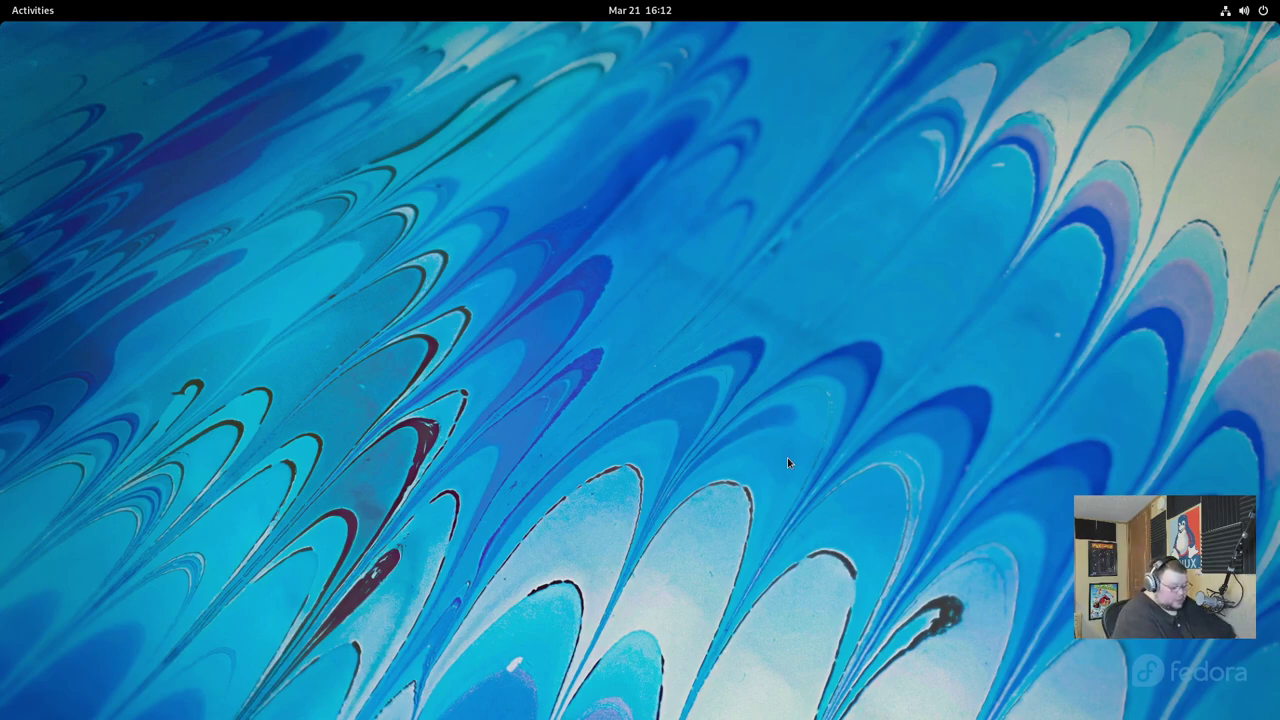
Open the Software app, look through its list of available updates, and close it.
key(super)
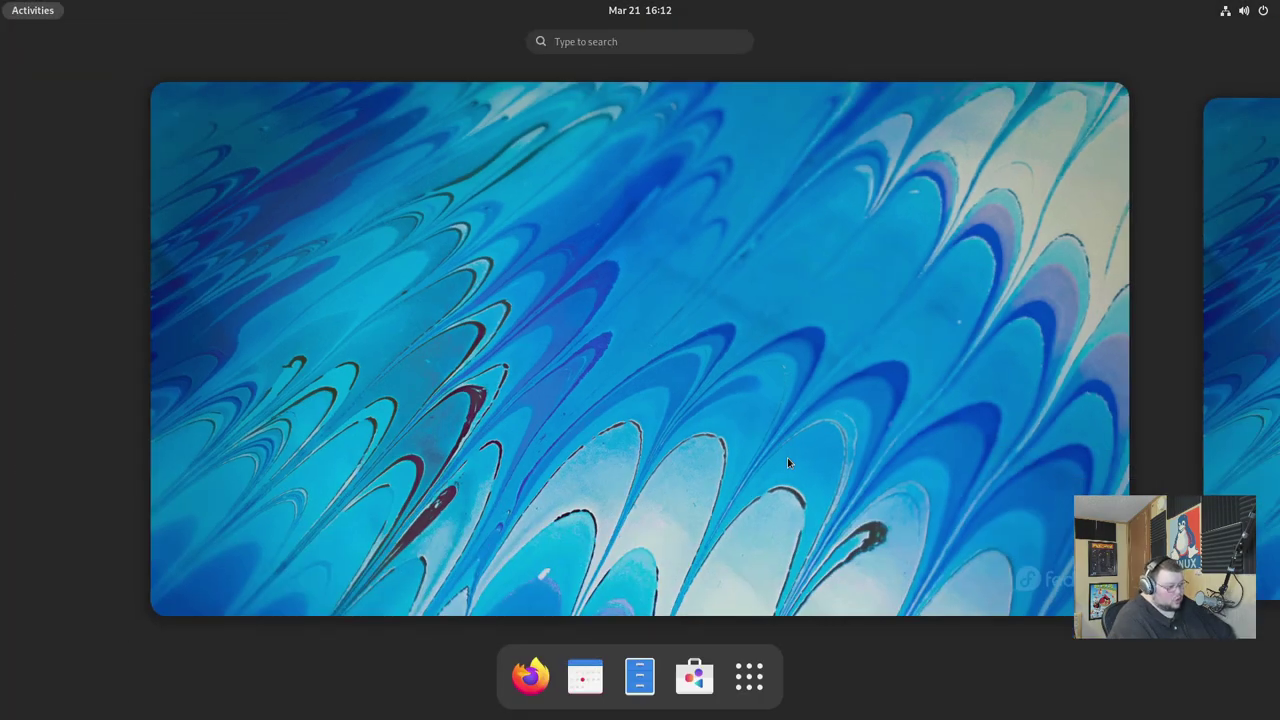
click(694, 676)
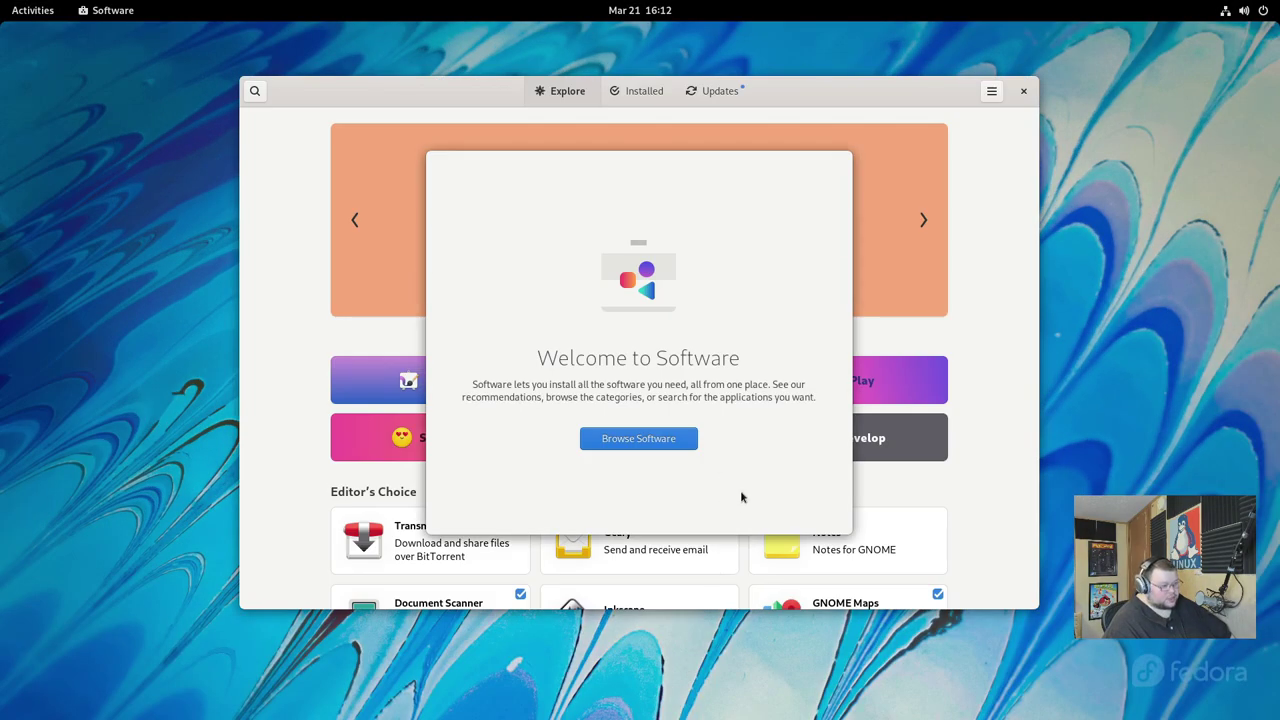
click(638, 442)
click(712, 91)
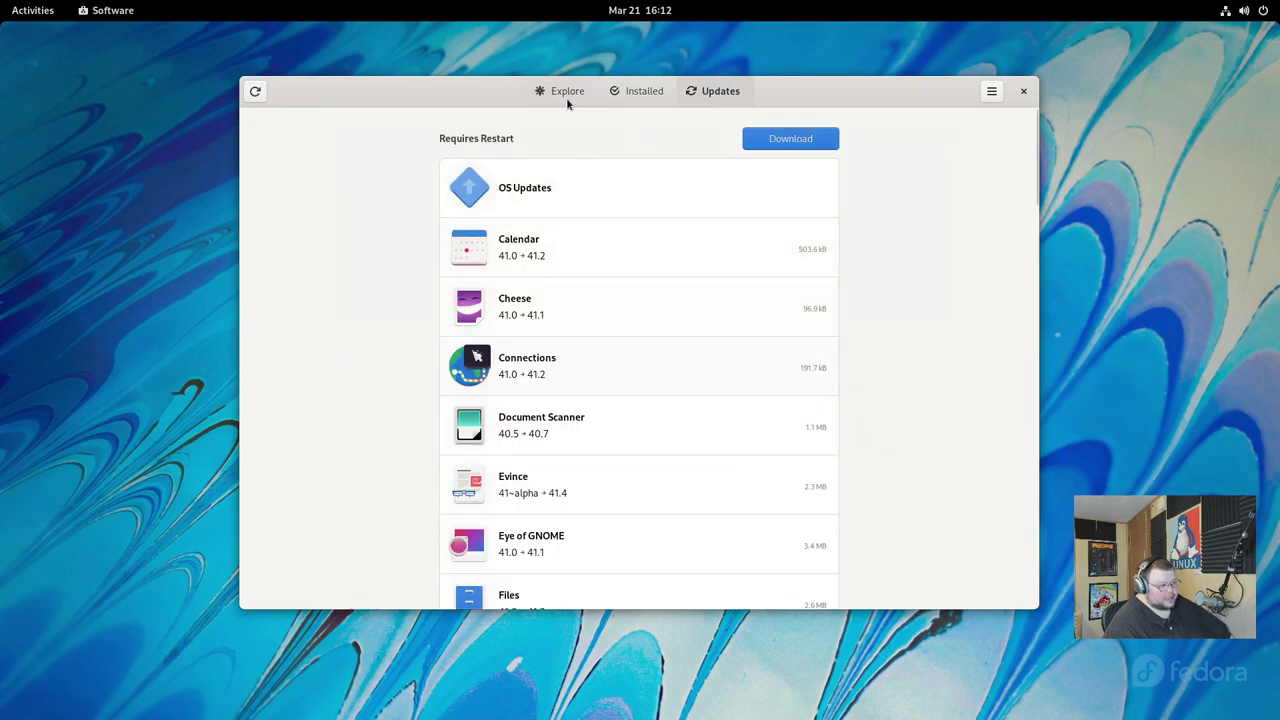
scroll(425, 403, down, 5)
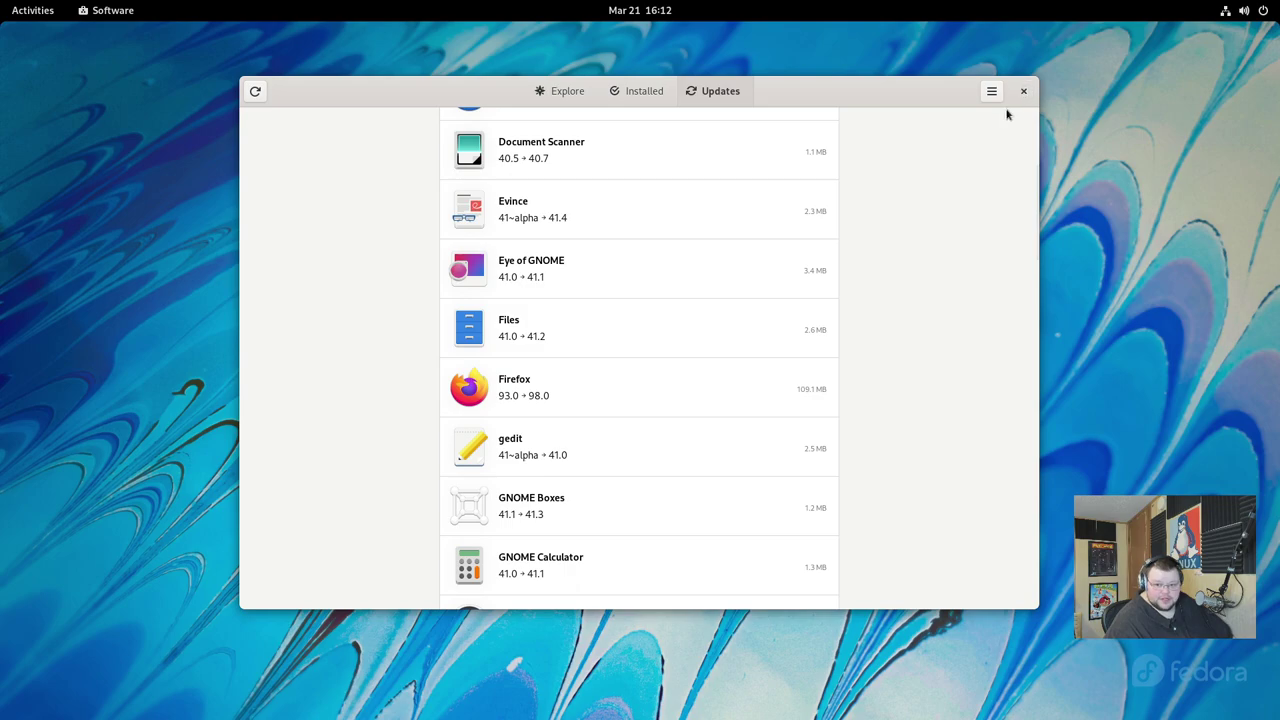
scroll(600, 390, up, 5)
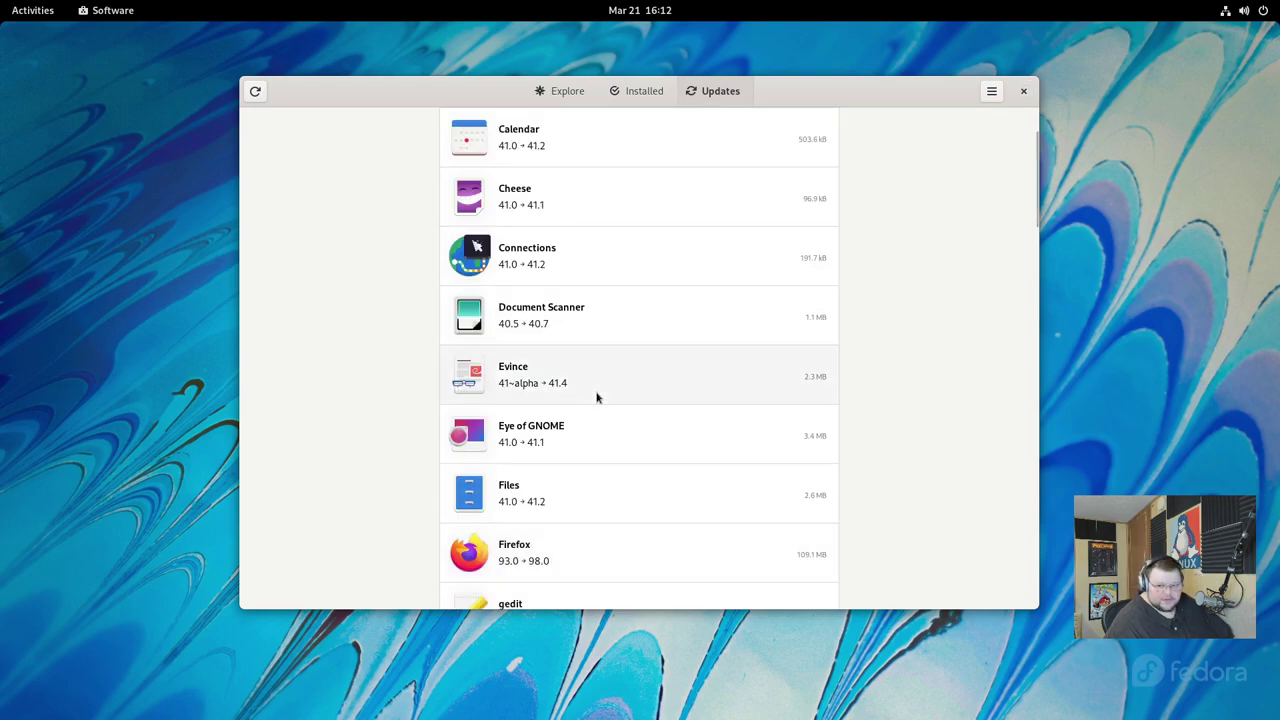
key(ctrl+q)
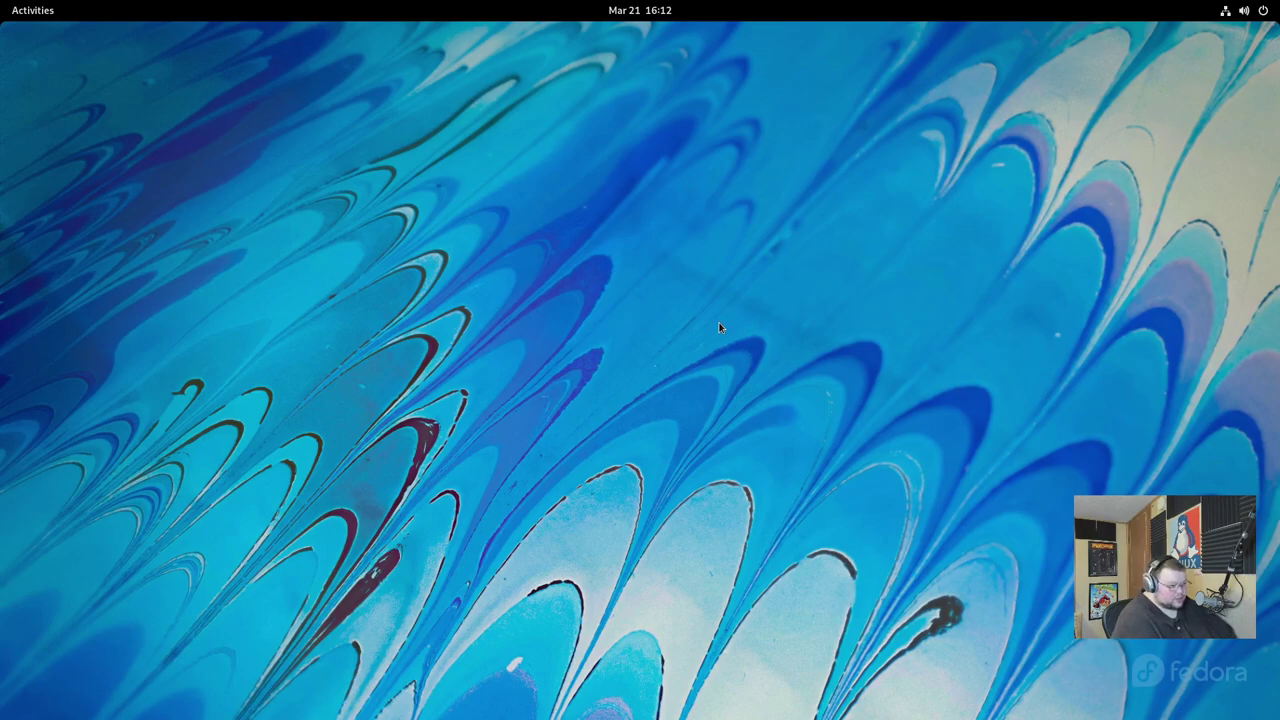
Open the Terminal app and enlarge its text by three zoom levels.
key(super)
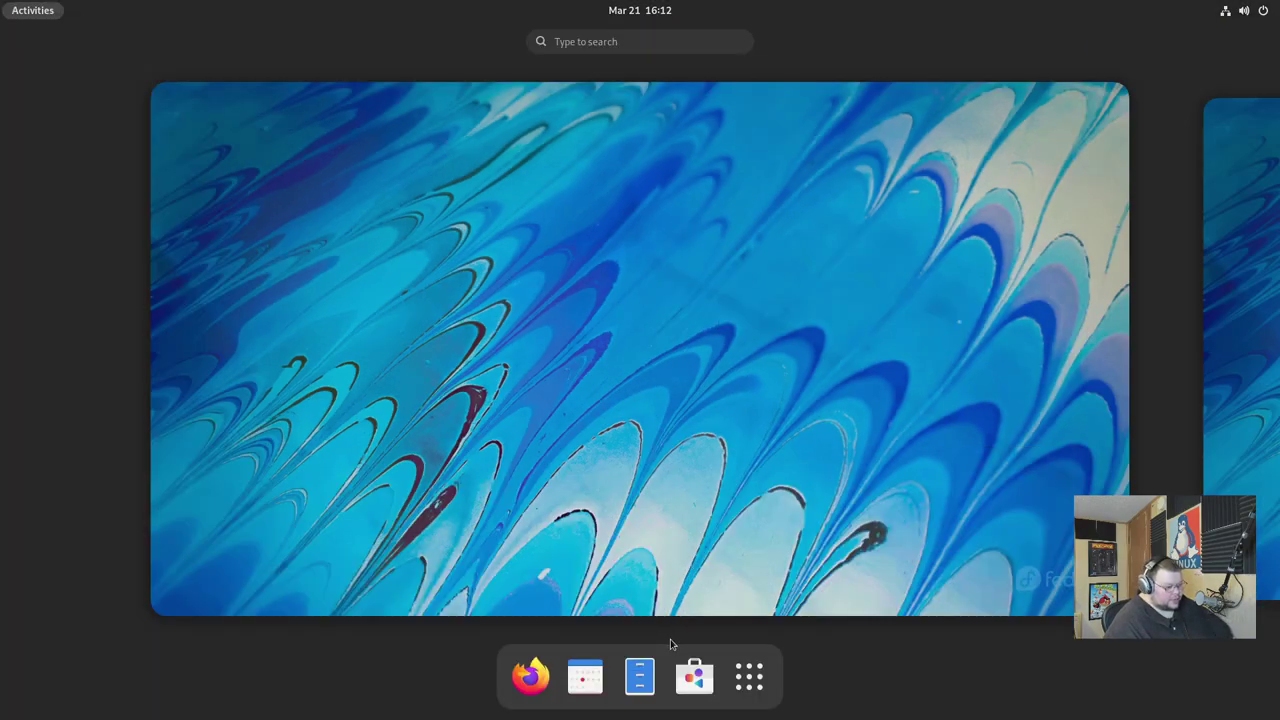
click(572, 42)
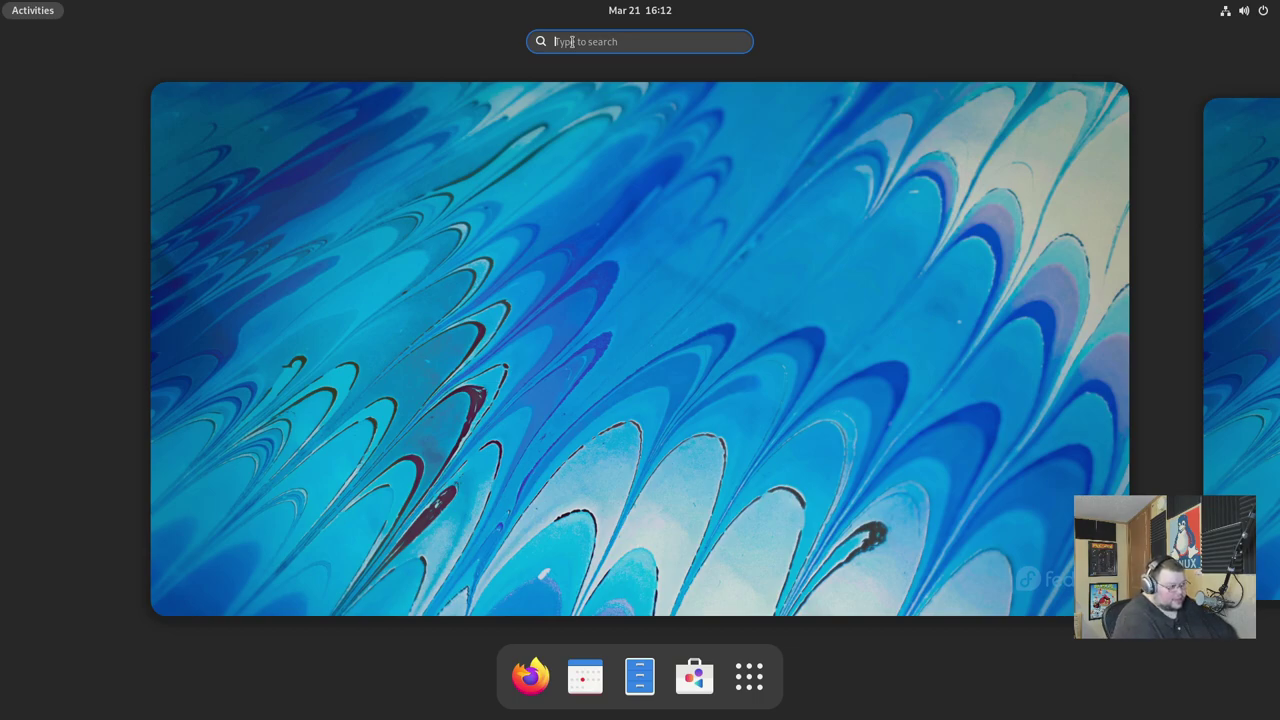
text(terminal)
key(Return)
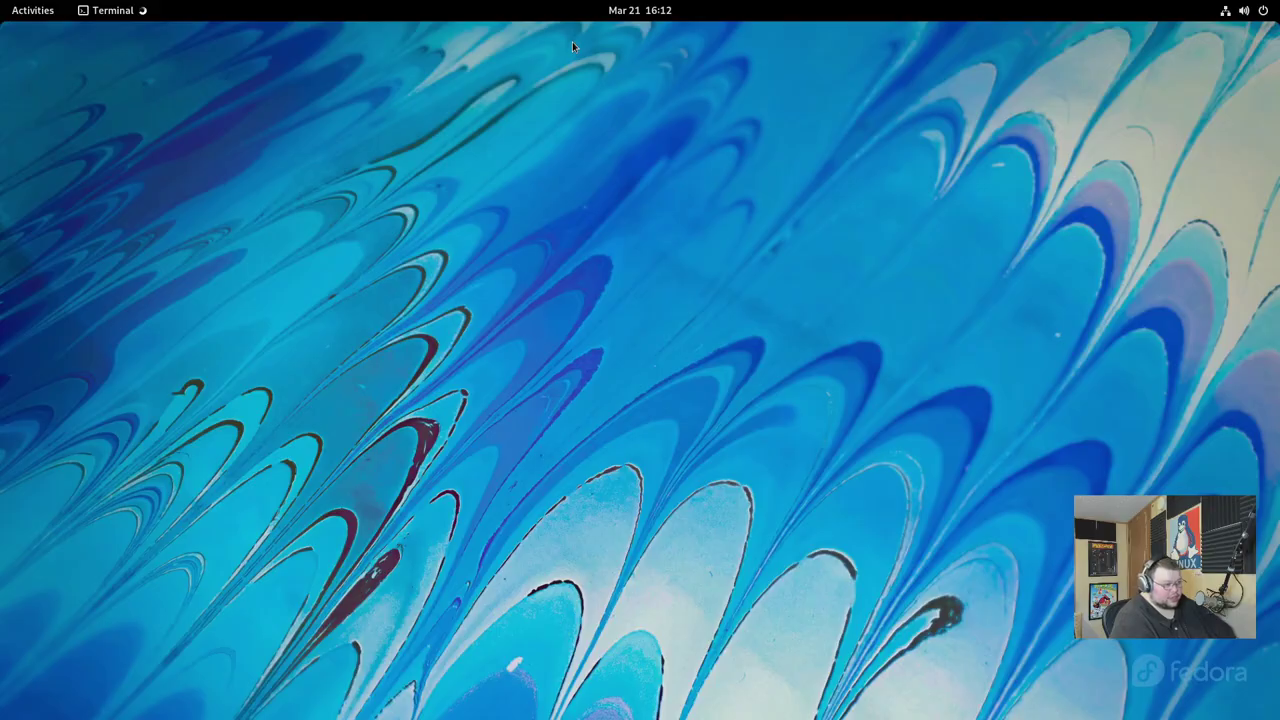
key(ctrl+plus)
key(ctrl+plus)
key(ctrl+plus)
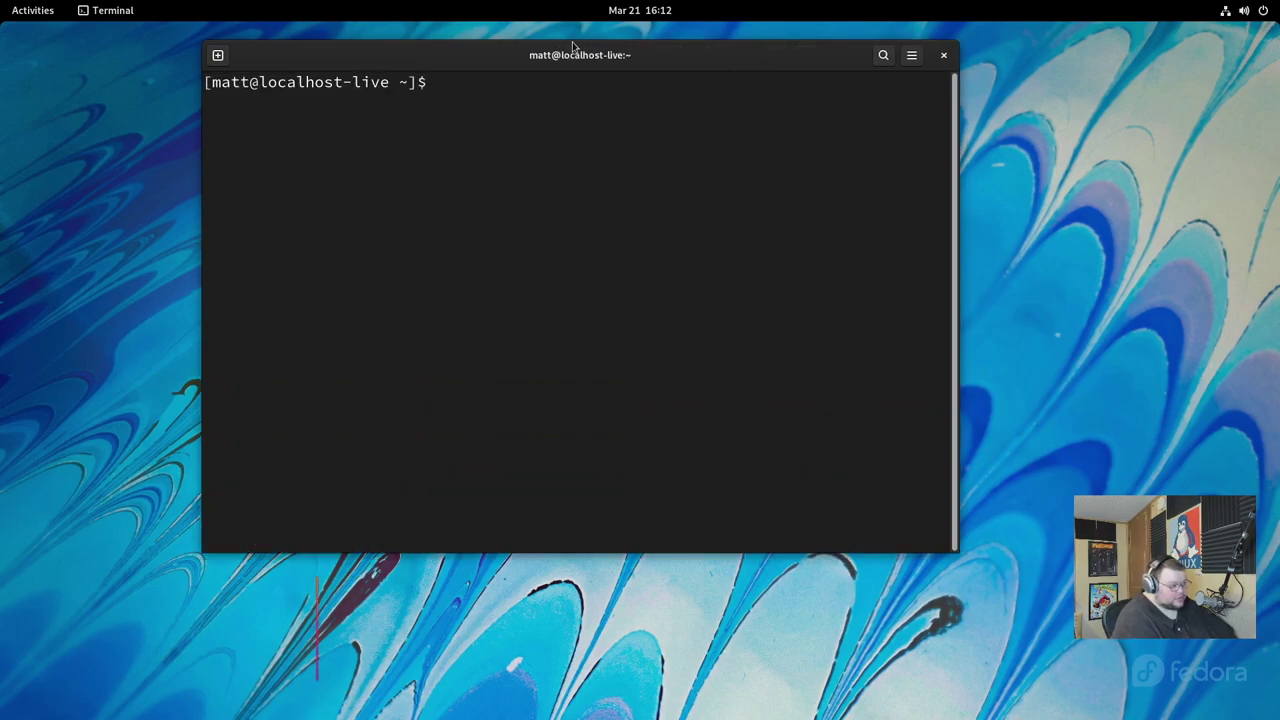
Update all system packages with sudo dnf update, entering the account password and accepting the transaction with y.
text(sudo )
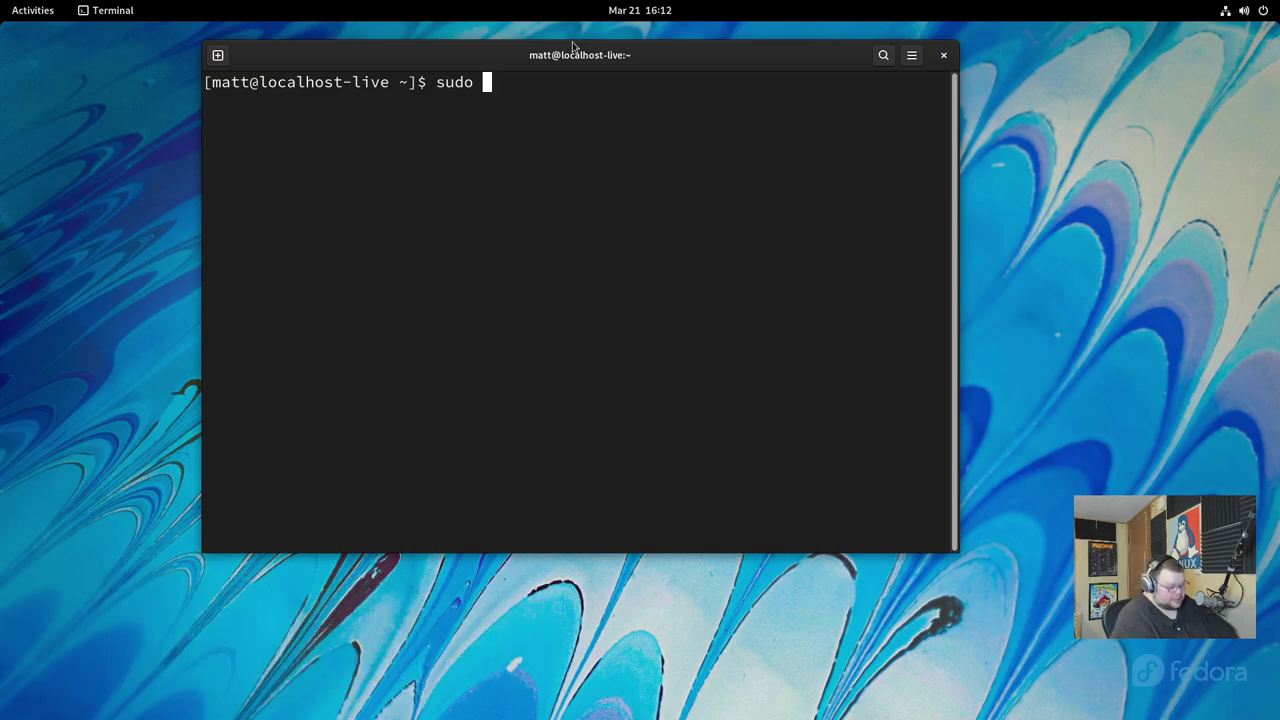
text(dnf )
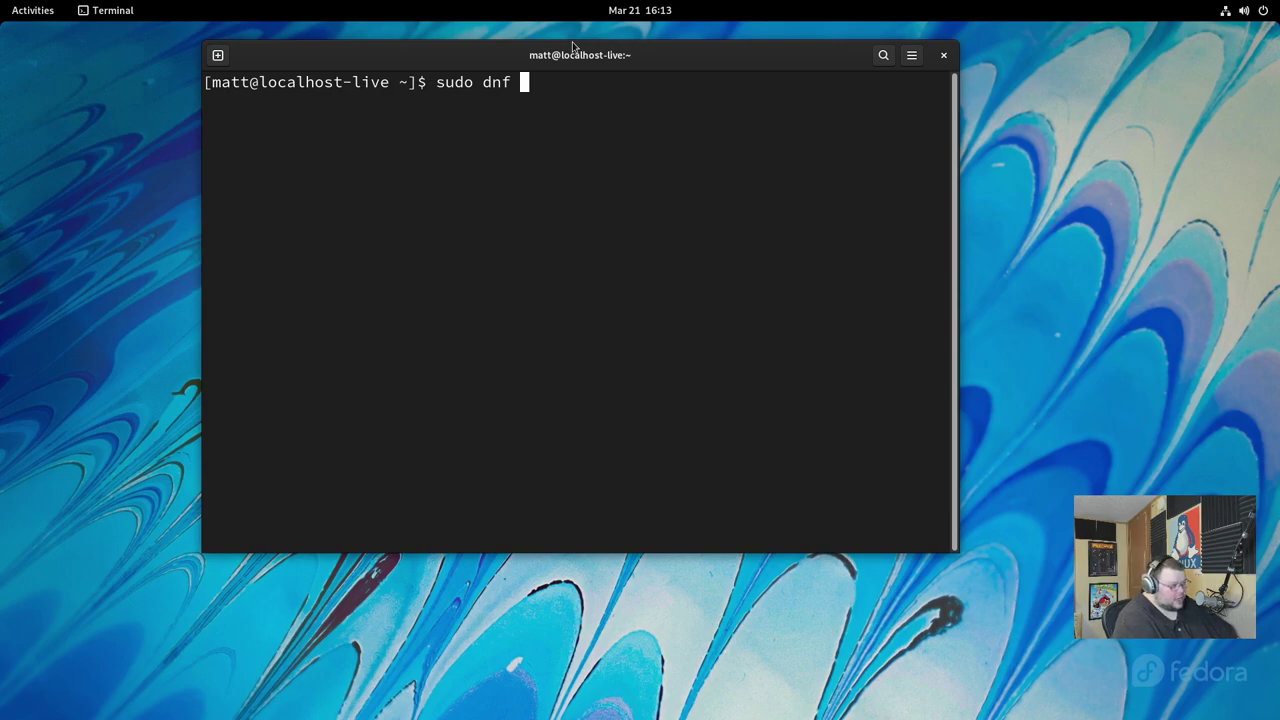
text(update)
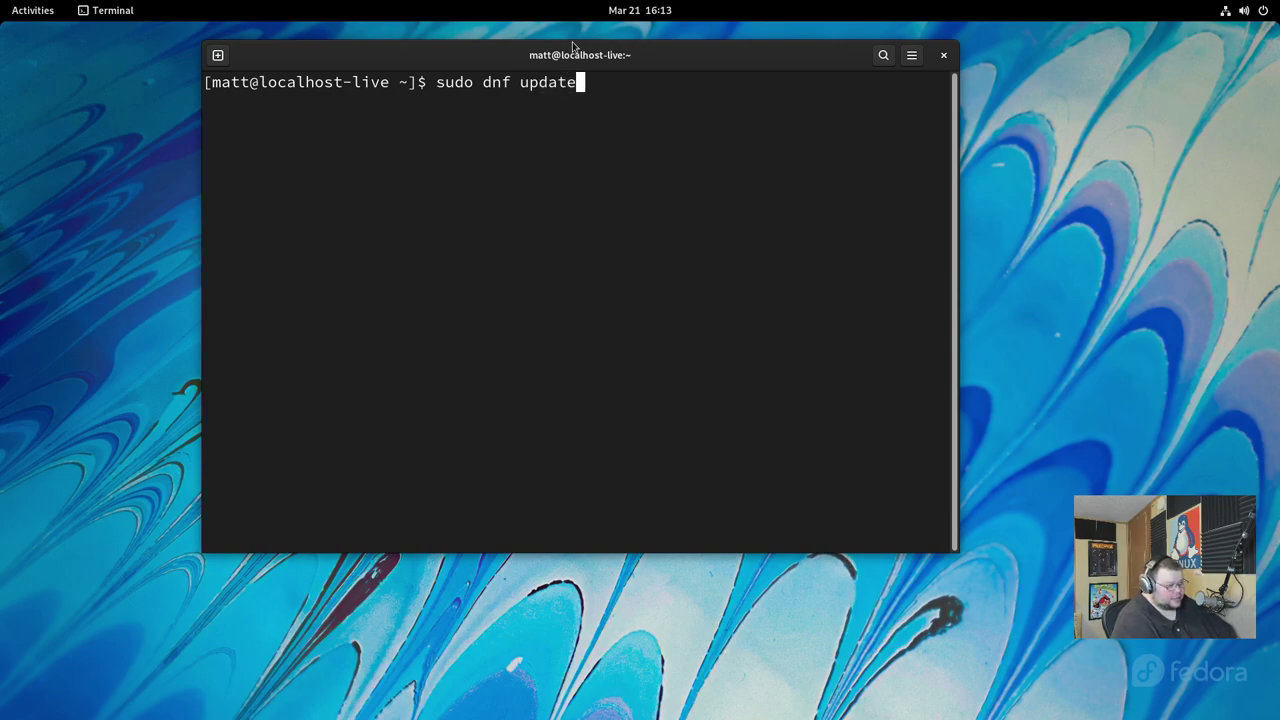
key(Return)
key(Return)
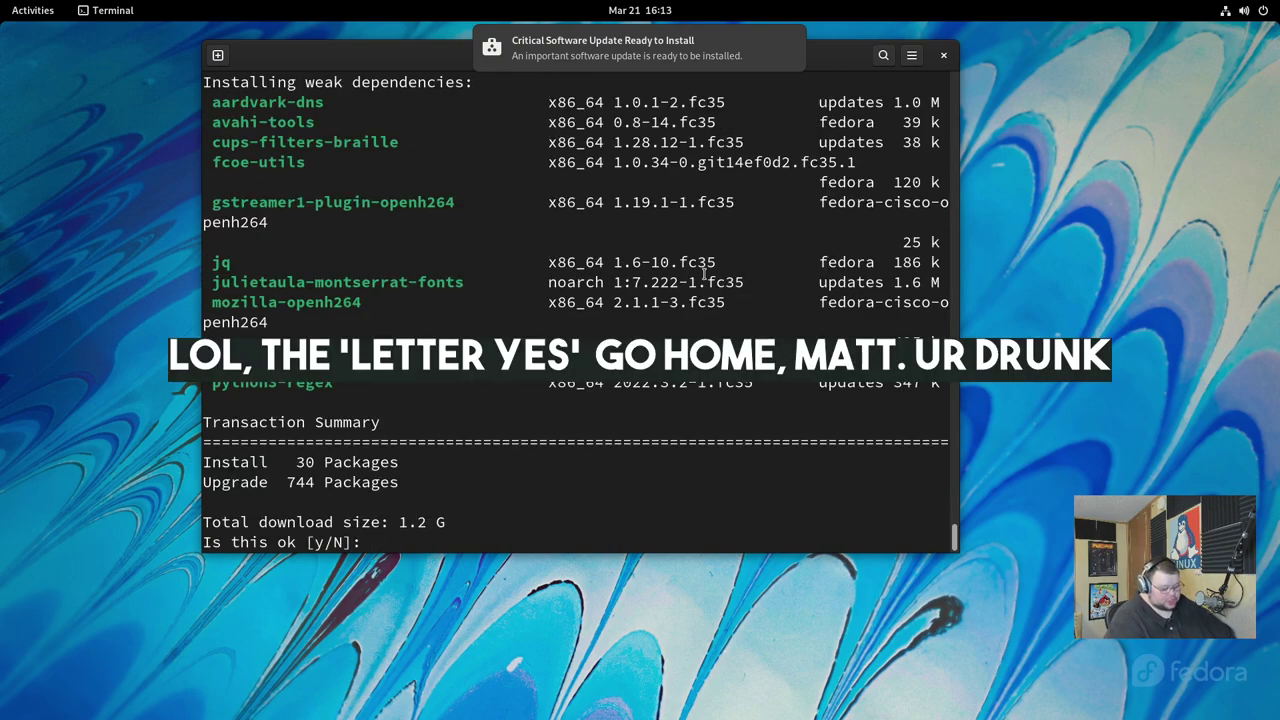
text(y)
key(Return)
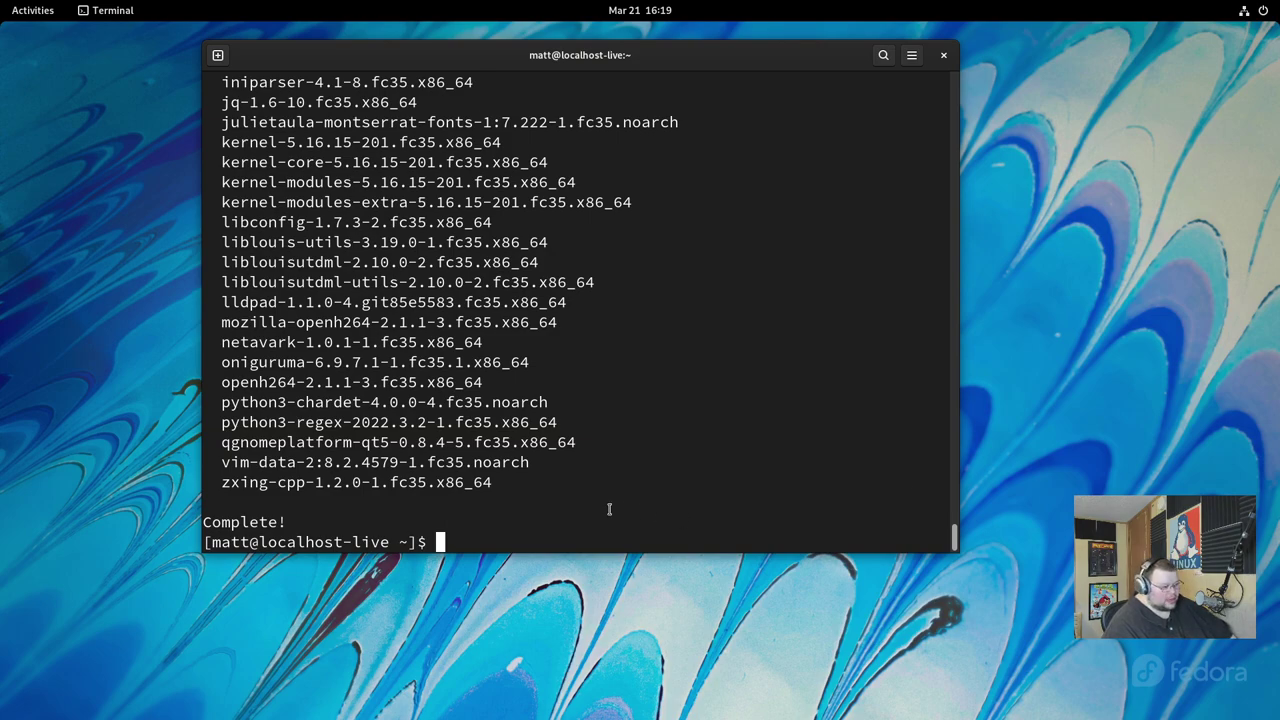
Install the RPM Fusion free and nonfree release packages from download1.rpmfusion.org with sudo rpm -Uvh, entering the account password.
text(sudo rpm -Uvh http://download1.rpmfusion.org/free/fedora/rpmfusion-free-release-$(rpm -E %fedora).noarch.rpm)
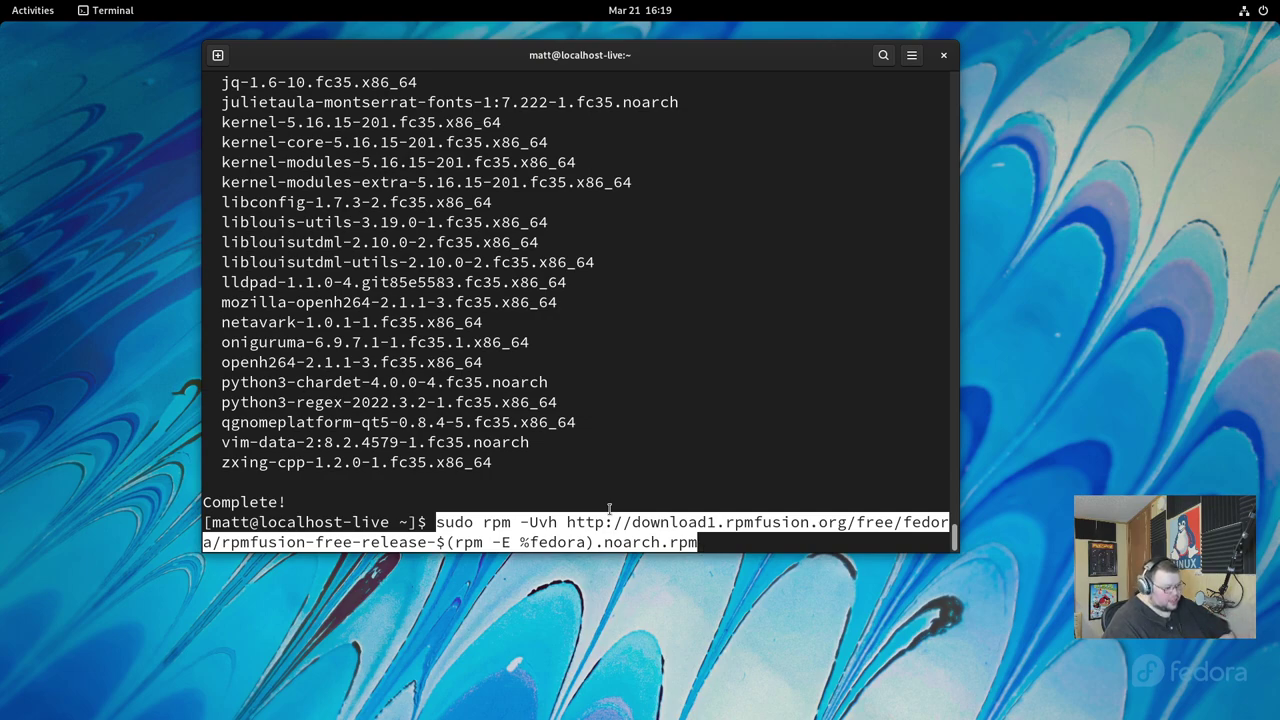
key(Return)
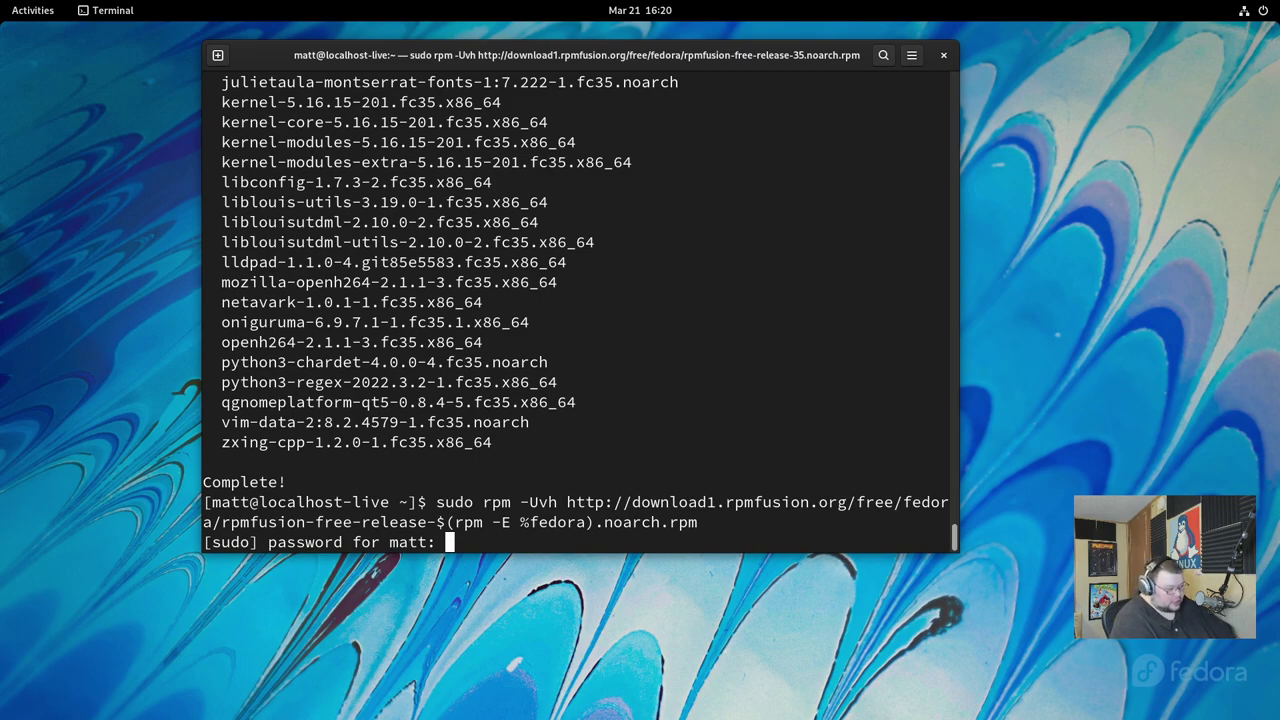
key(Return)
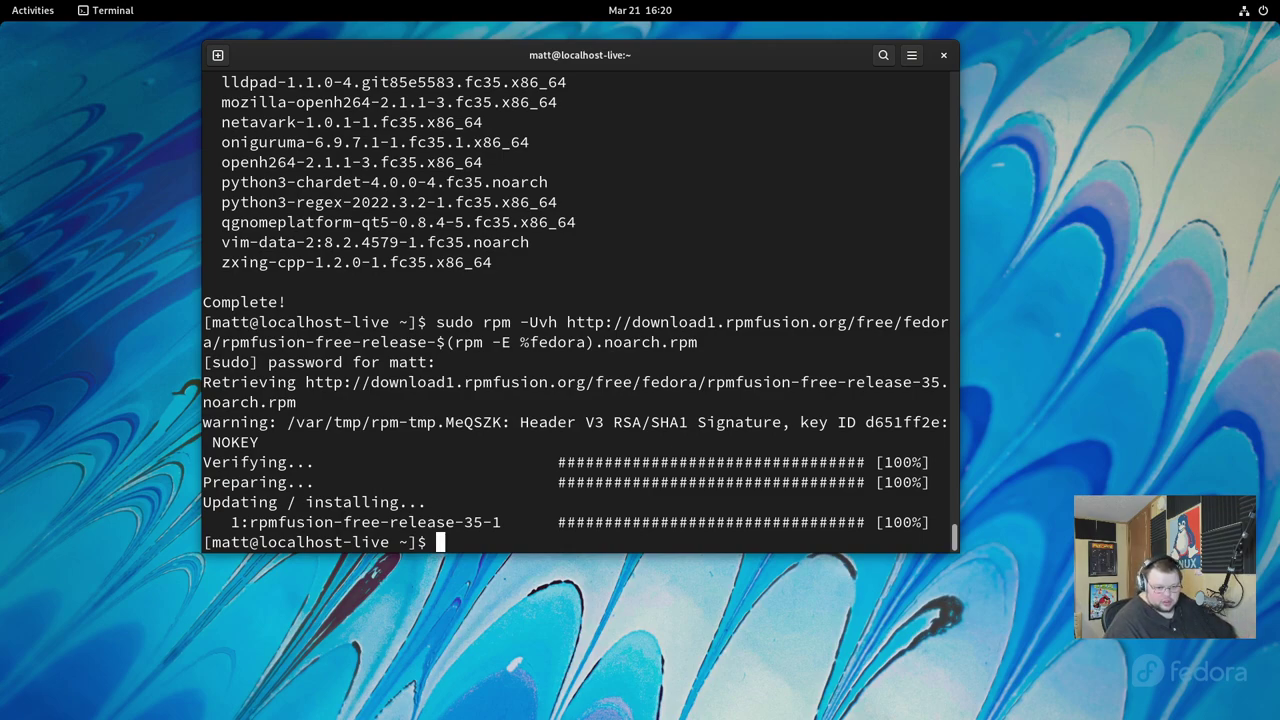
text(sudo rpm -Uvh http://download1.rpmfusion.org/nonfree/fedora/rpmfusion-nonfree-release-$(rpm -E %fedora).noarch.rpm)
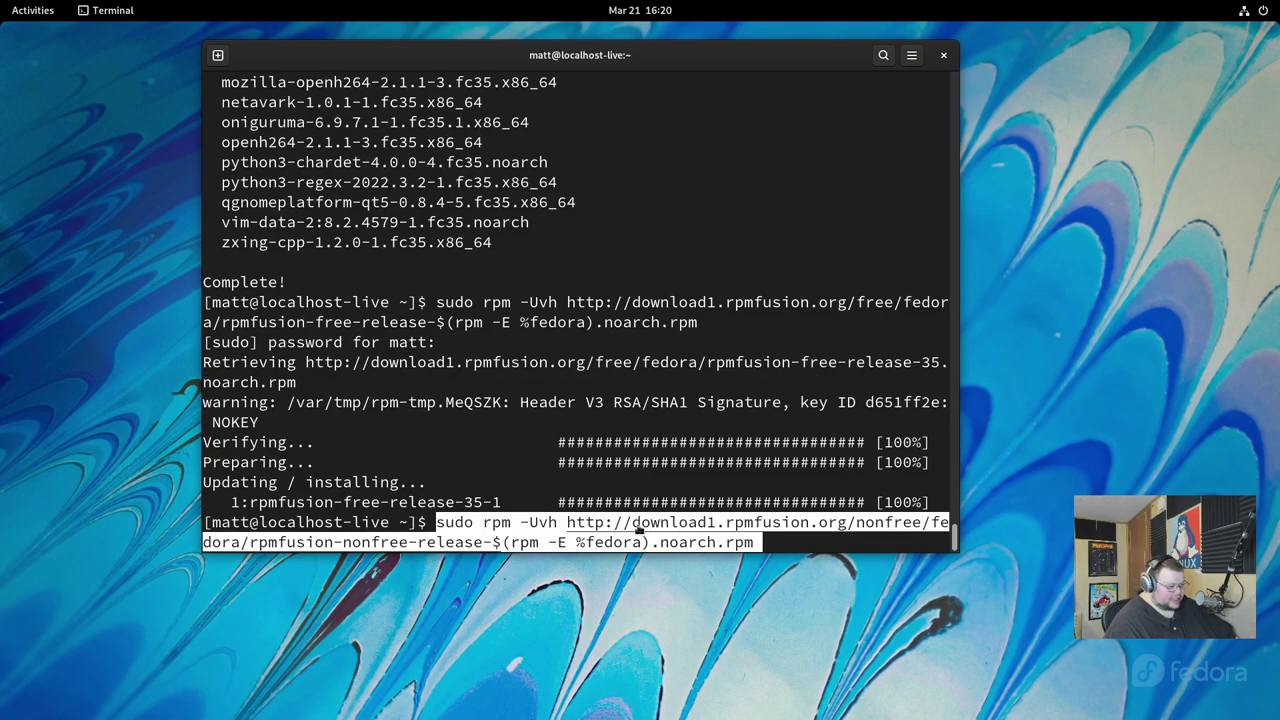
key(Return)
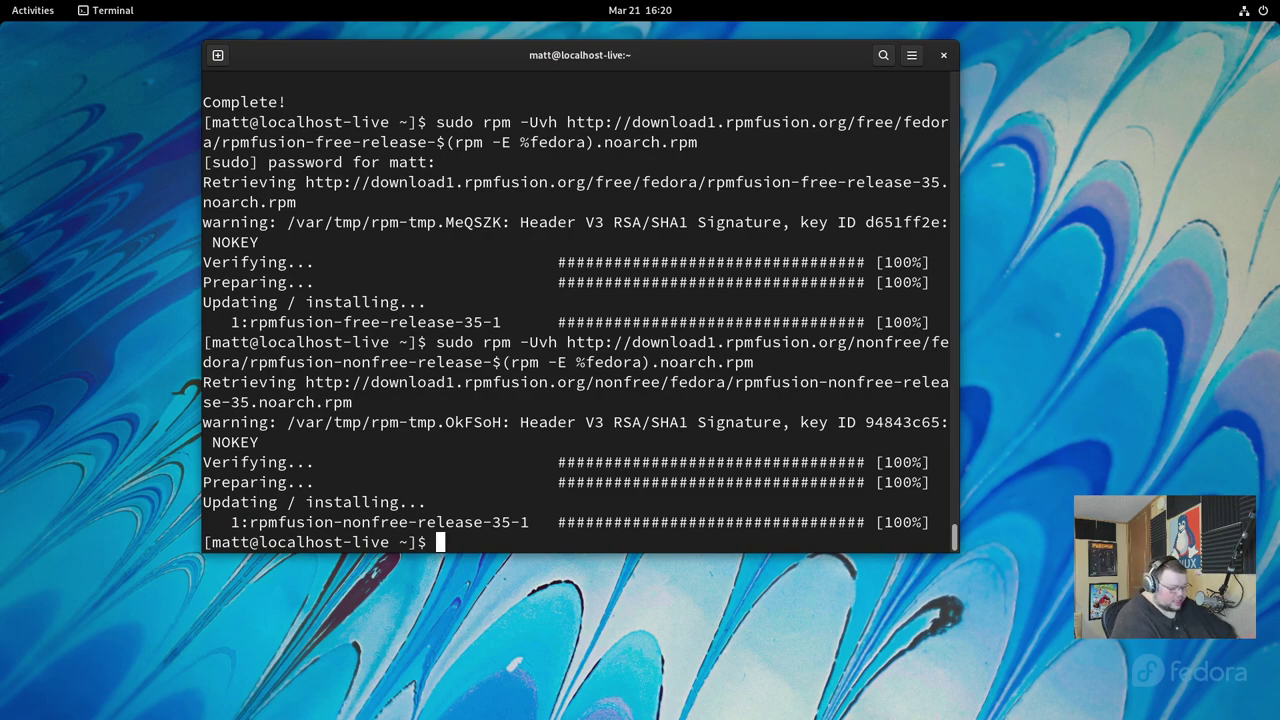
Clear the terminal and write sudo dnf install at the prompt, leaving it ready for a package name.
key(ctrl+l)
text(sudo dnf instal)
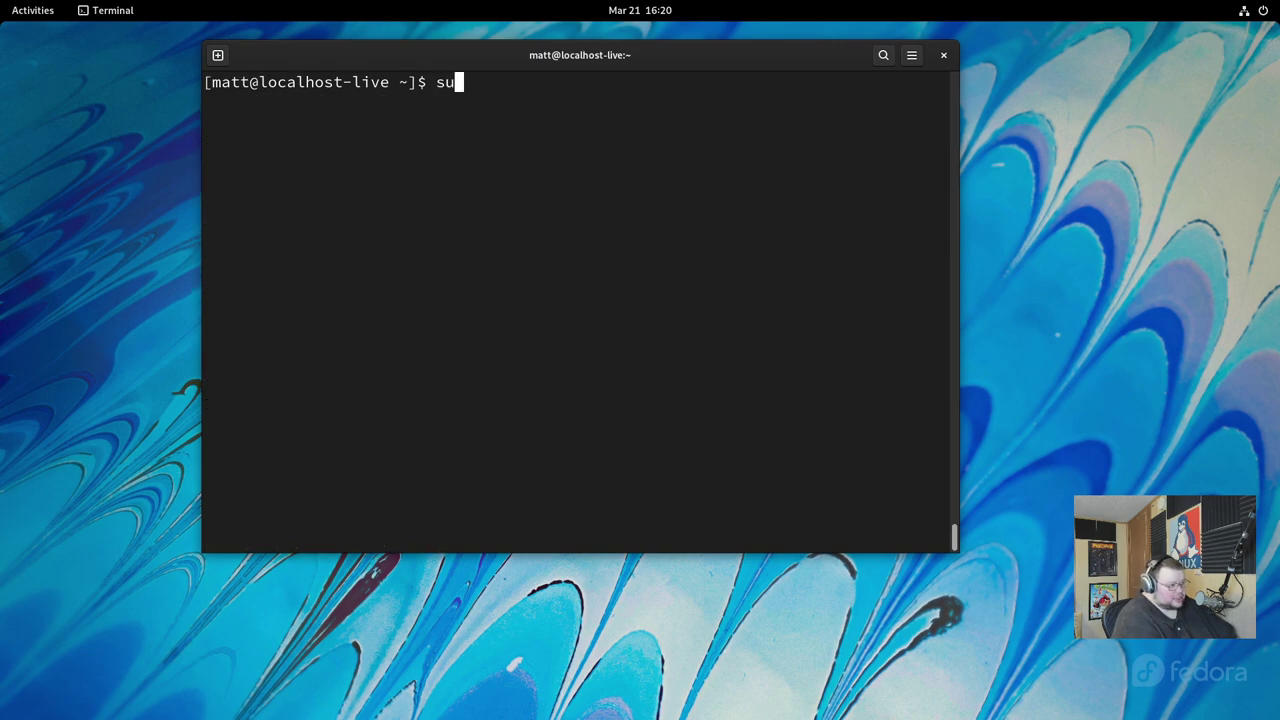
text(l )
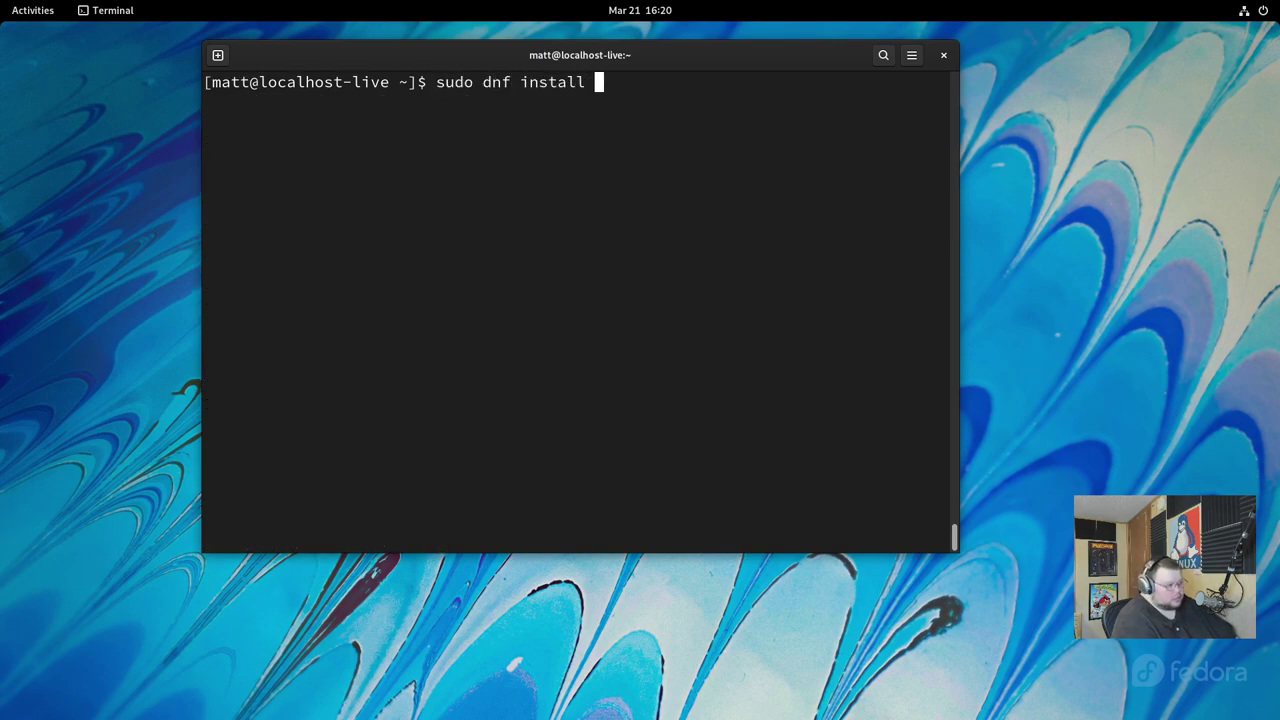
text(audacity)
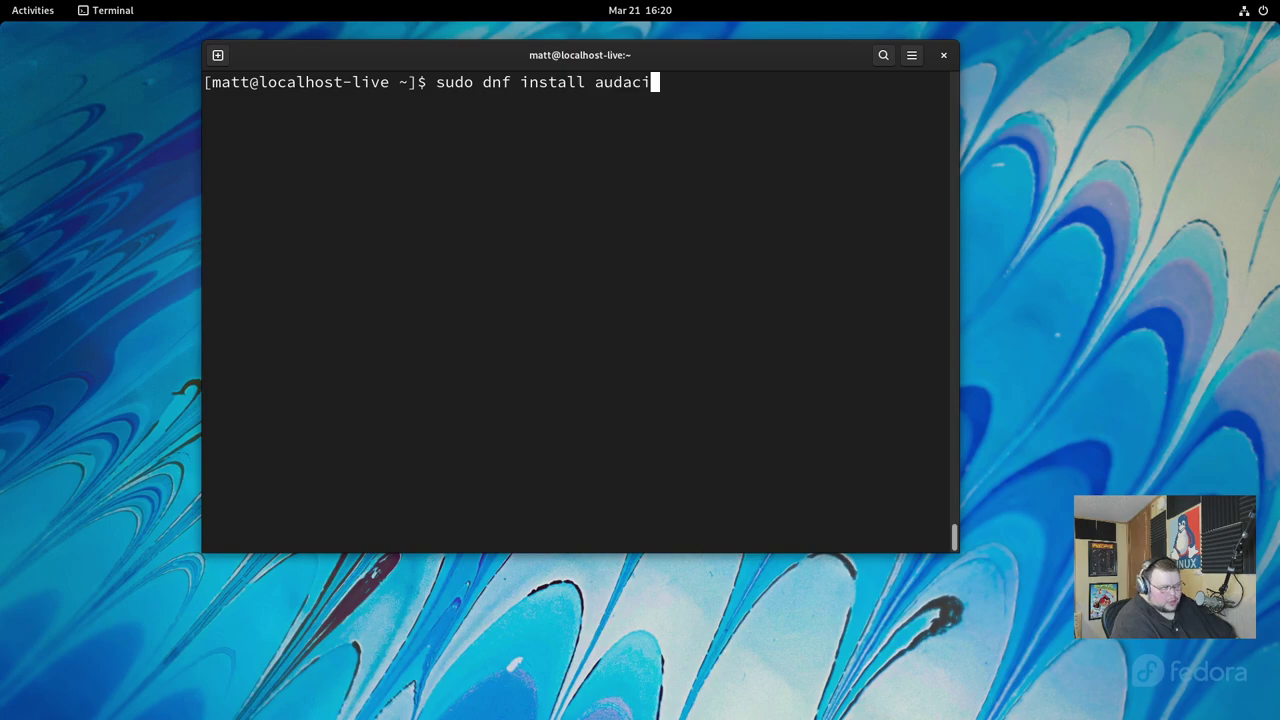
key(BackSpace)
key(BackSpace)
key(BackSpace)
key(BackSpace)
key(BackSpace)
key(BackSpace)
key(BackSpace)
key(BackSpace)
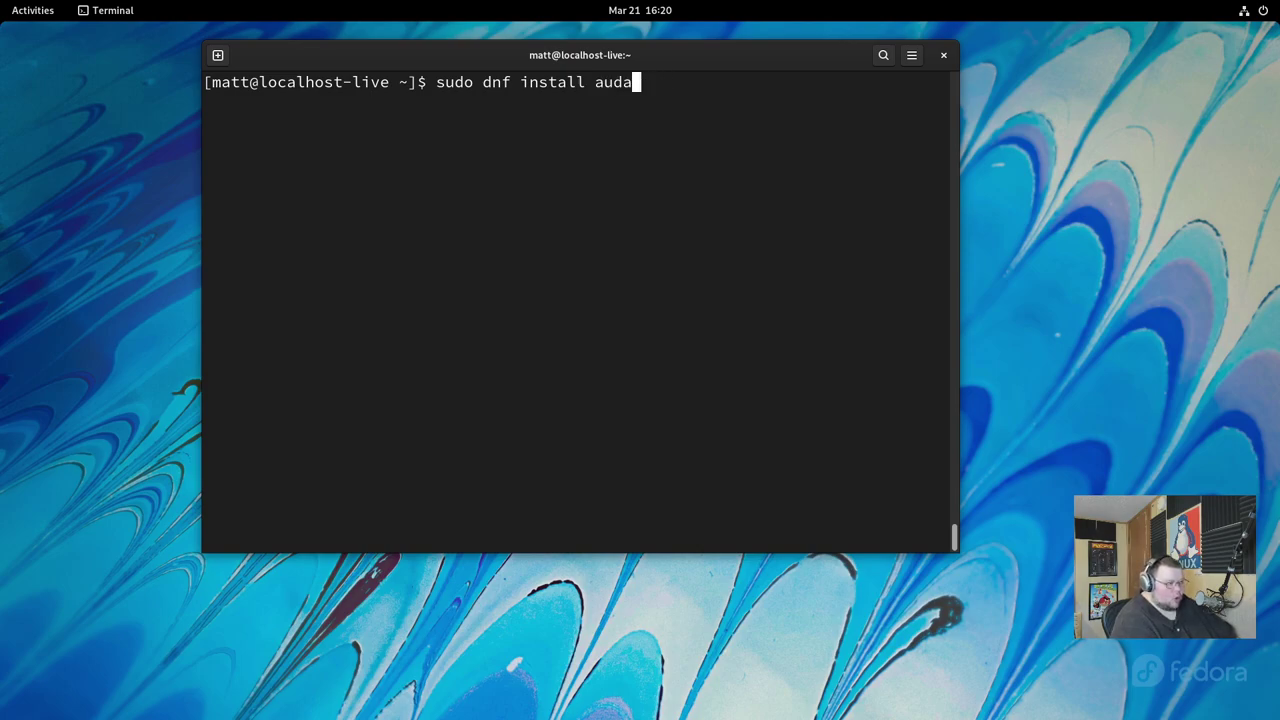
Complete the install command with the package vlc and run it.
text(vlc)
key(Return)
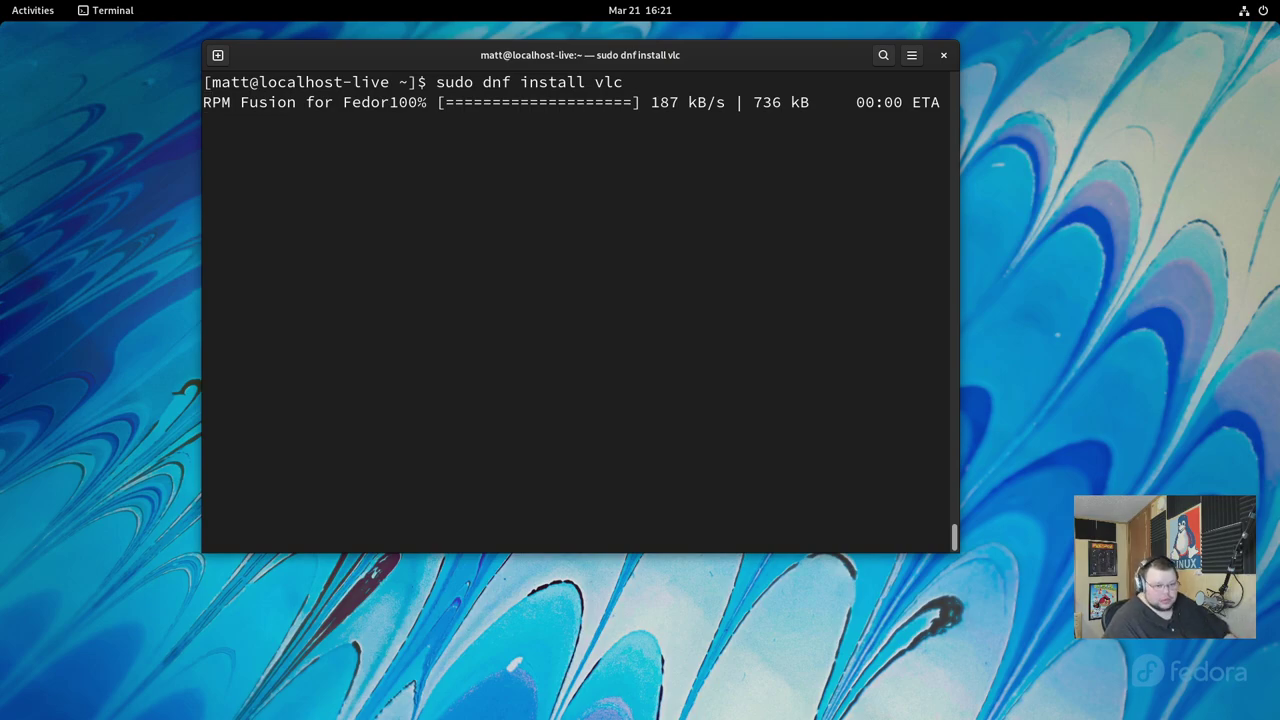
Launch Firefox, and accept the RPM Fusion free GPG key import in the terminal with y.
key(super)
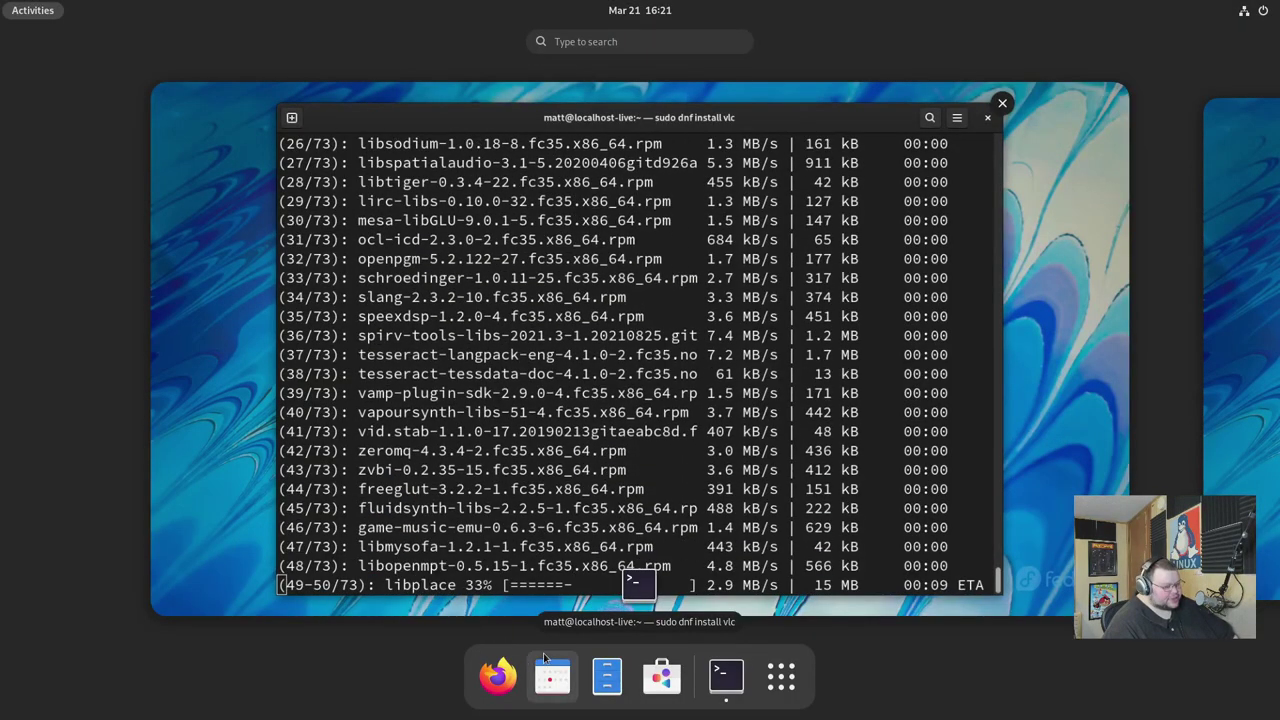
click(498, 456)
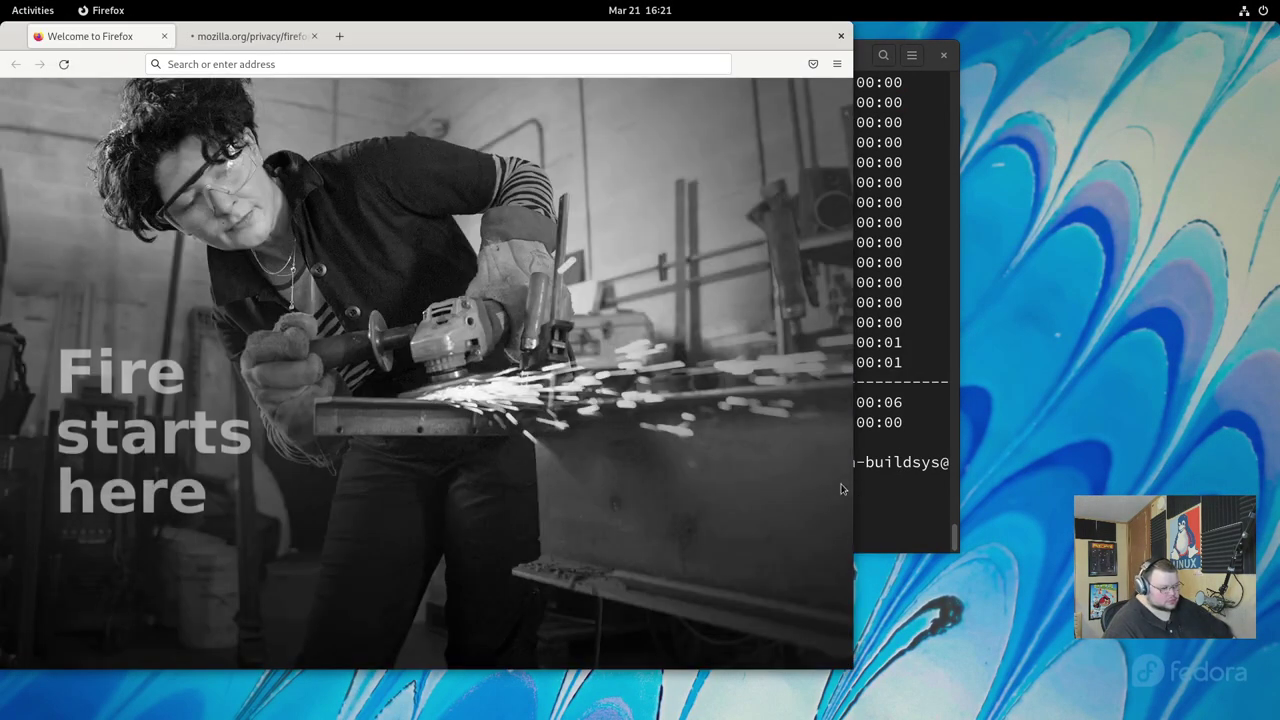
click(860, 492)
text(y)
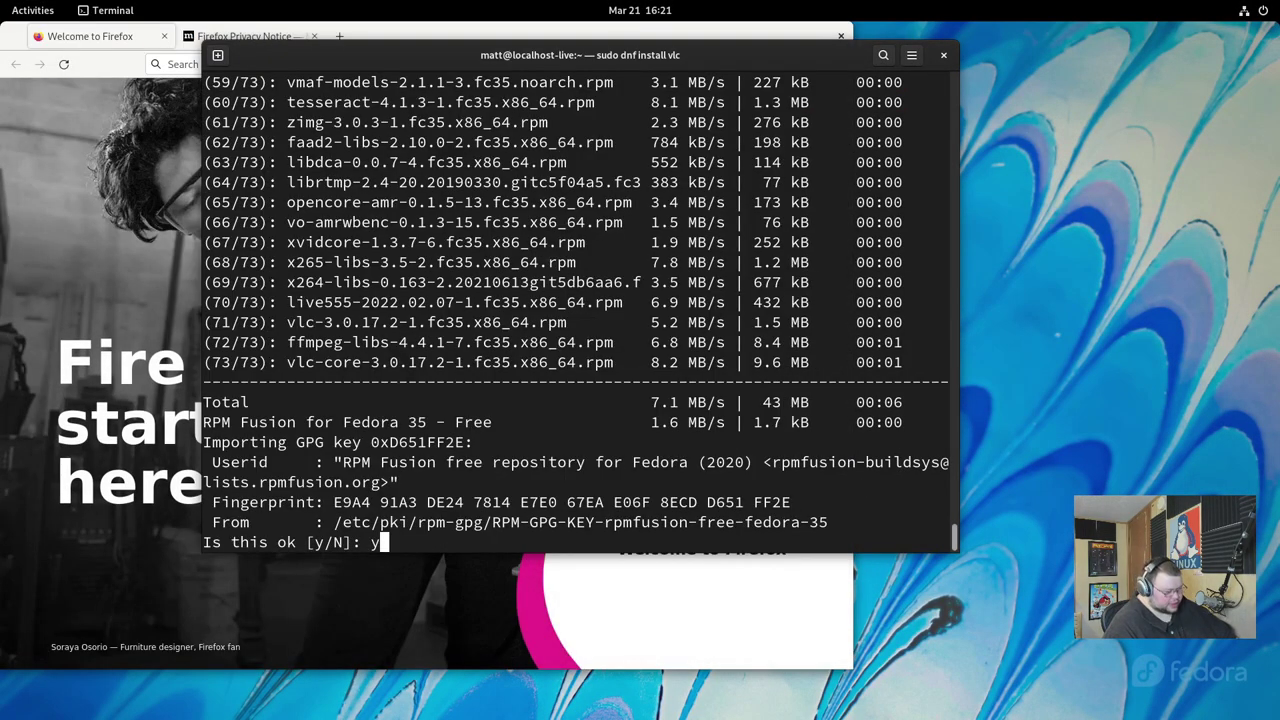
key(Return)
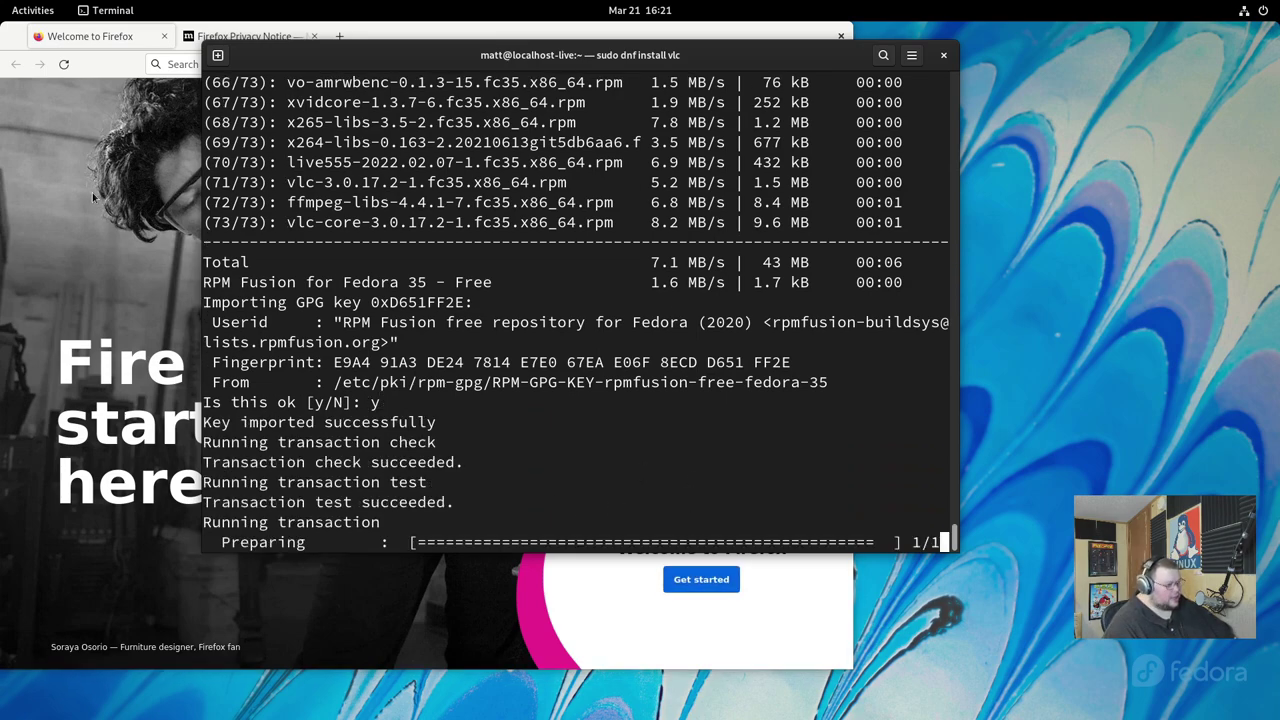
Switch to Firefox and load flathub.org.
click(175, 63)
text(flathub.org)
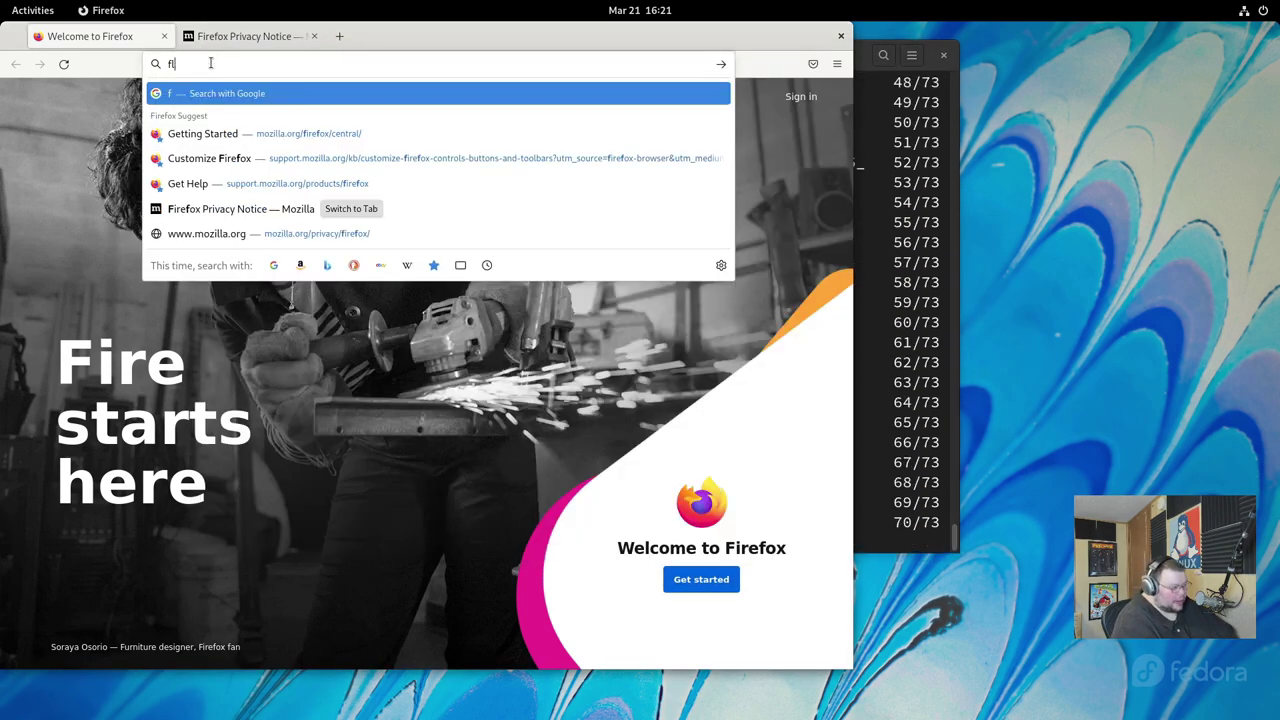
key(Return)
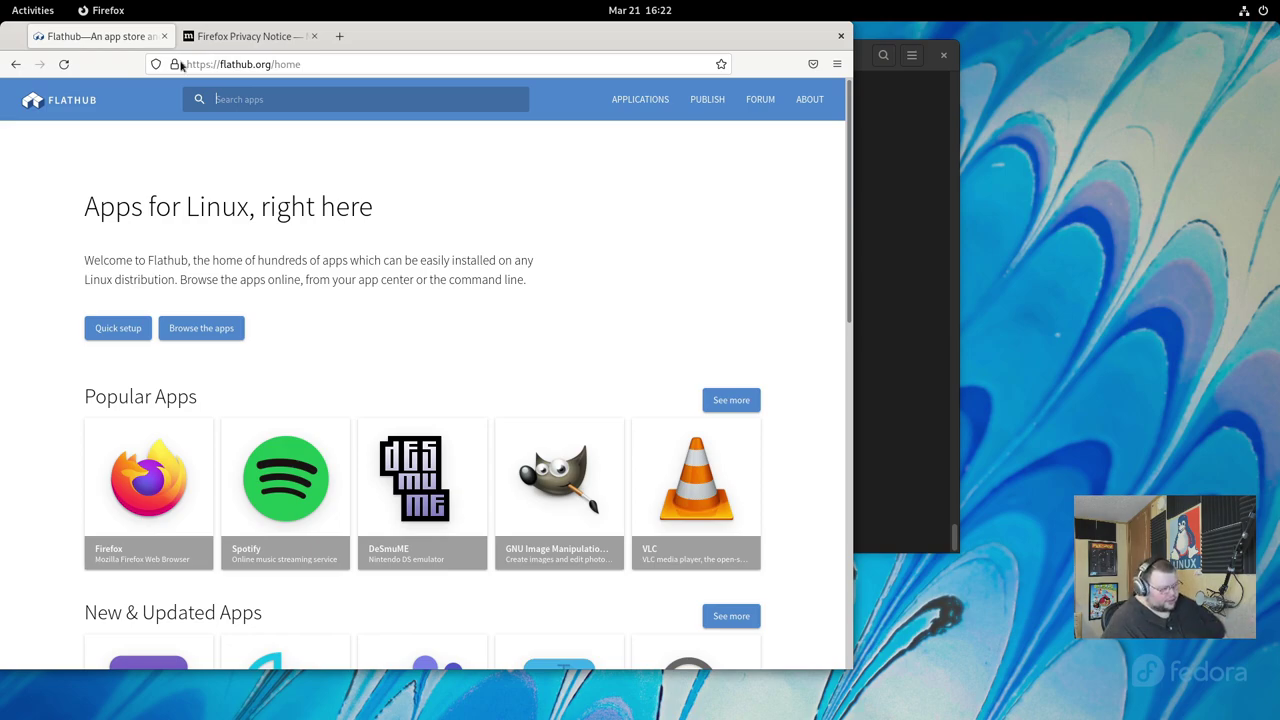
Move the terminal window aside from the browser and open Flathub's quick setup instructions for Fedora.
click(881, 143)
drag(800, 55, 1120, 87)
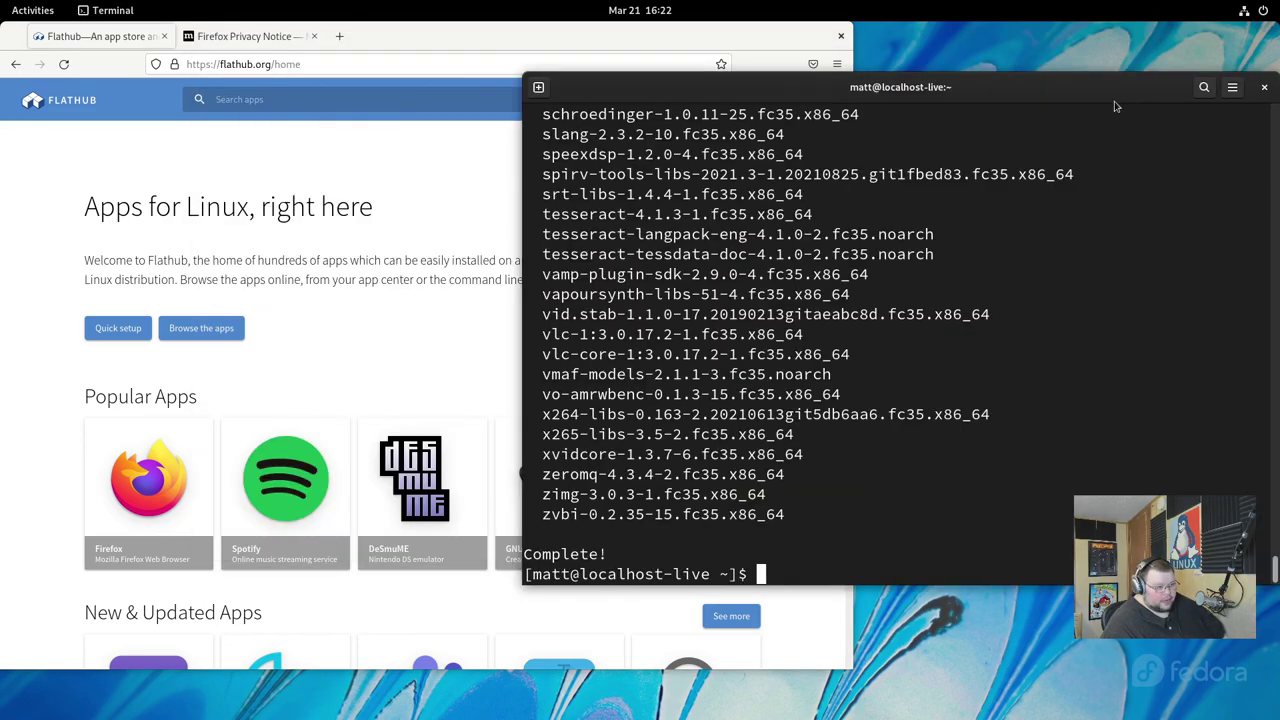
click(492, 188)
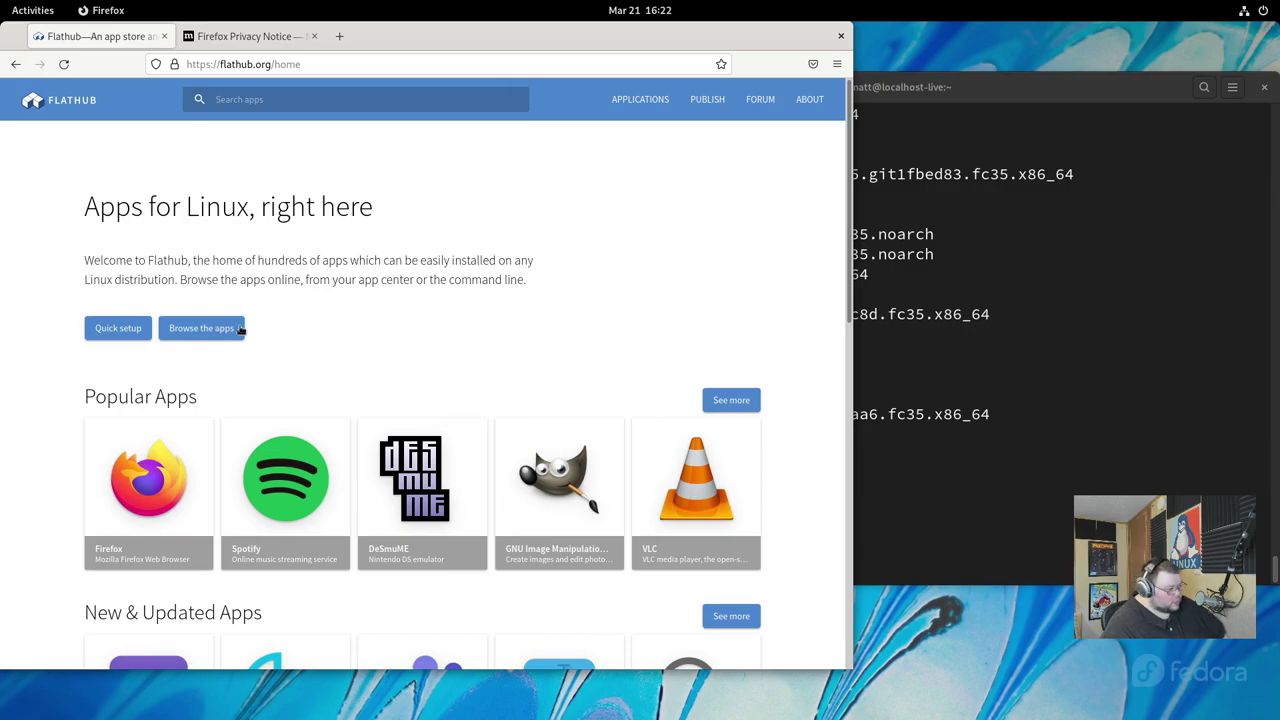
click(122, 331)
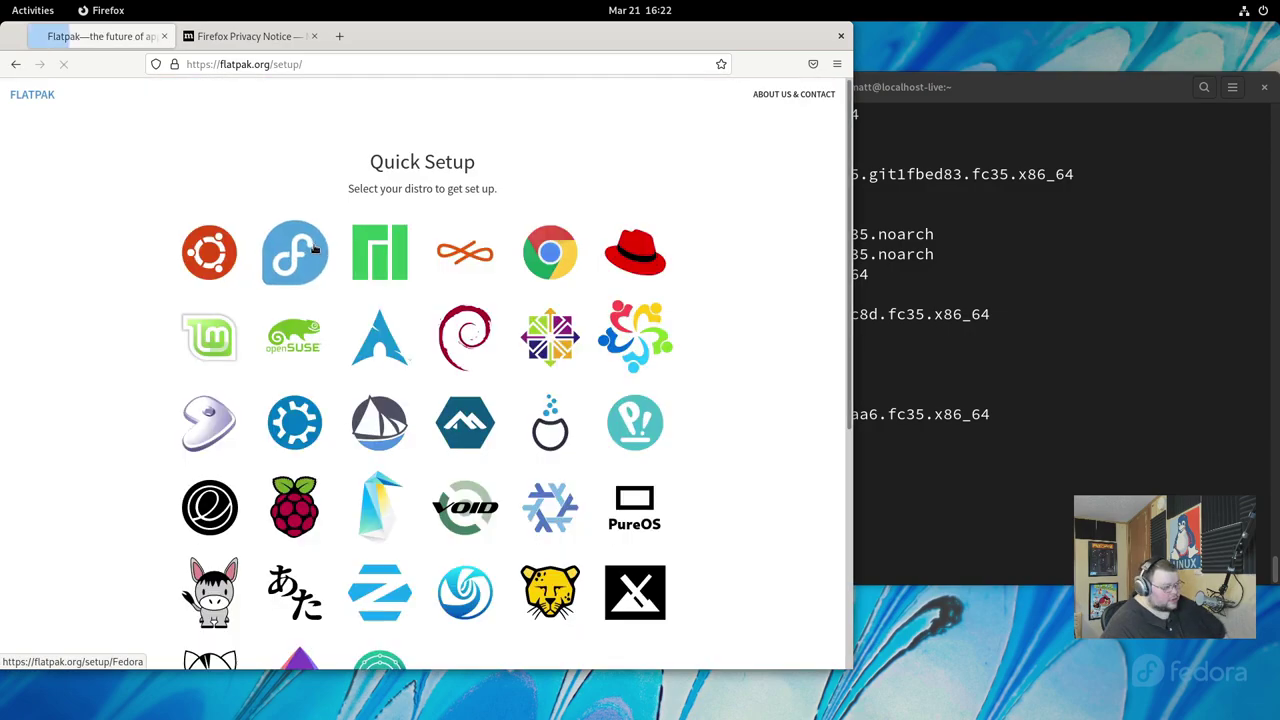
click(300, 258)
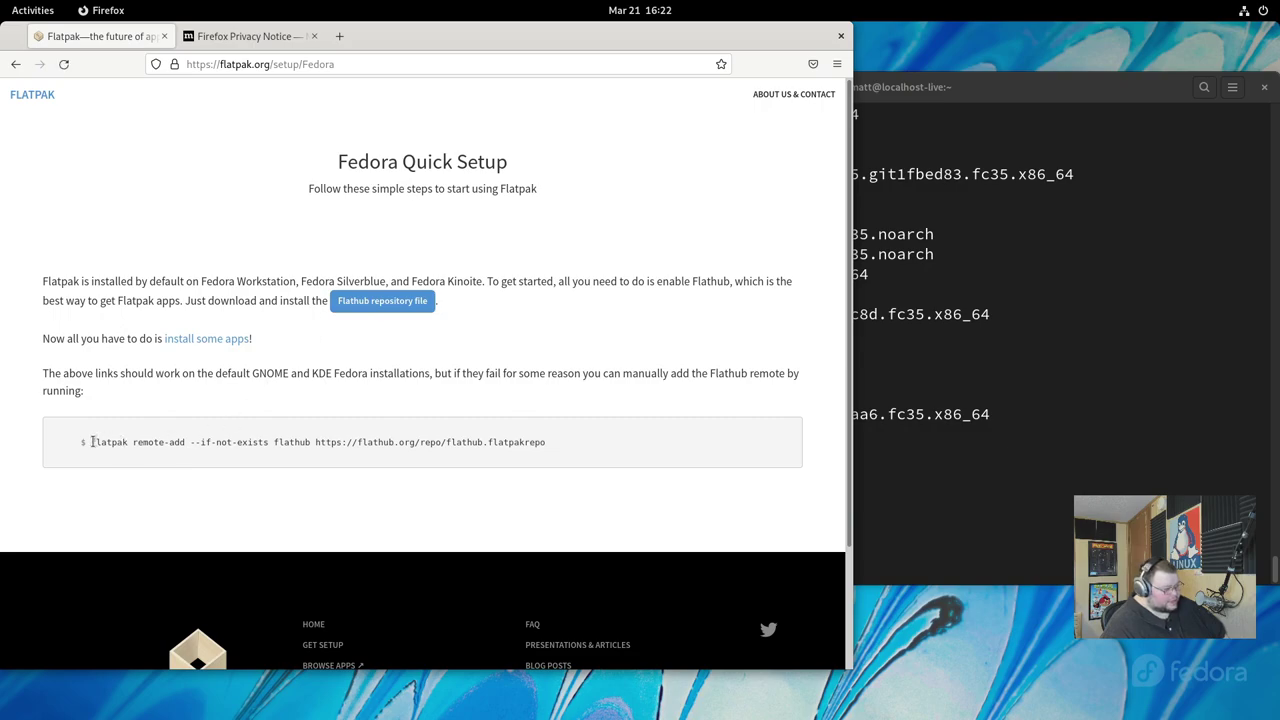
Copy the flatpak remote-add command for Flathub from the Fedora setup page and run it in the terminal, authenticating with the account password.
drag(92, 442, 563, 442)
key(ctrl+c)
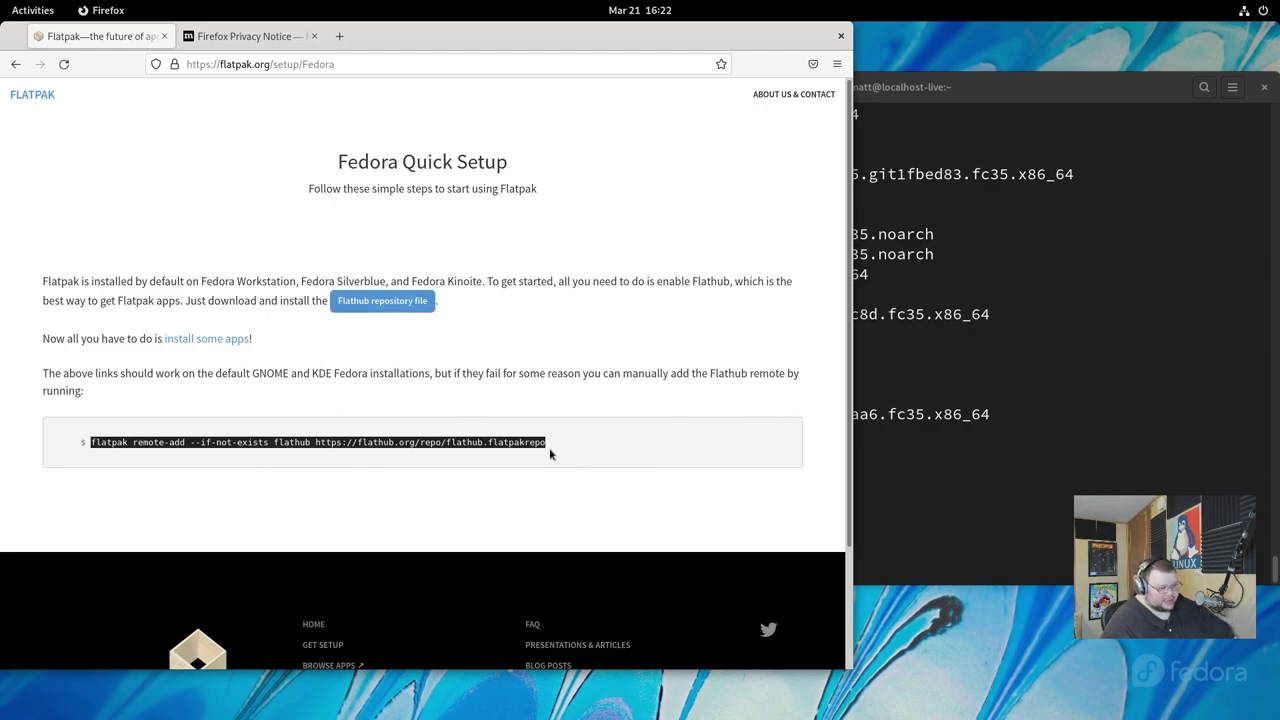
click(1015, 418)
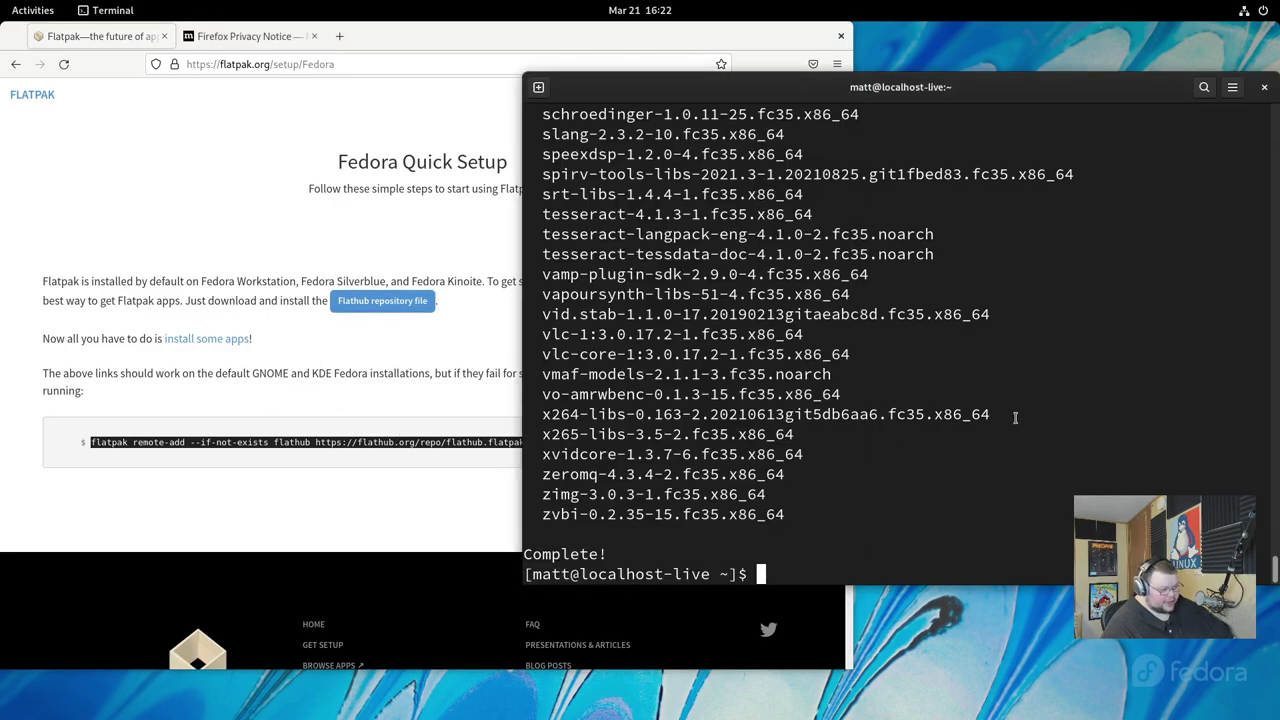
key(ctrl+shift+v)
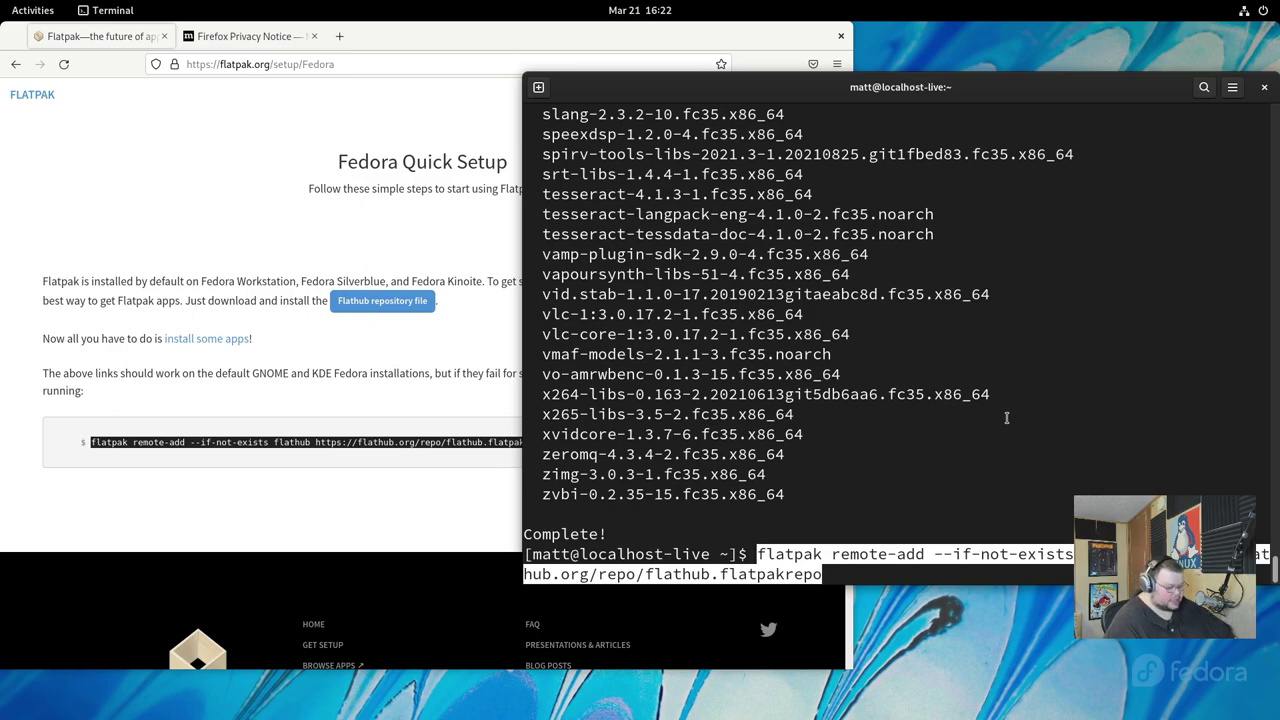
key(Return)
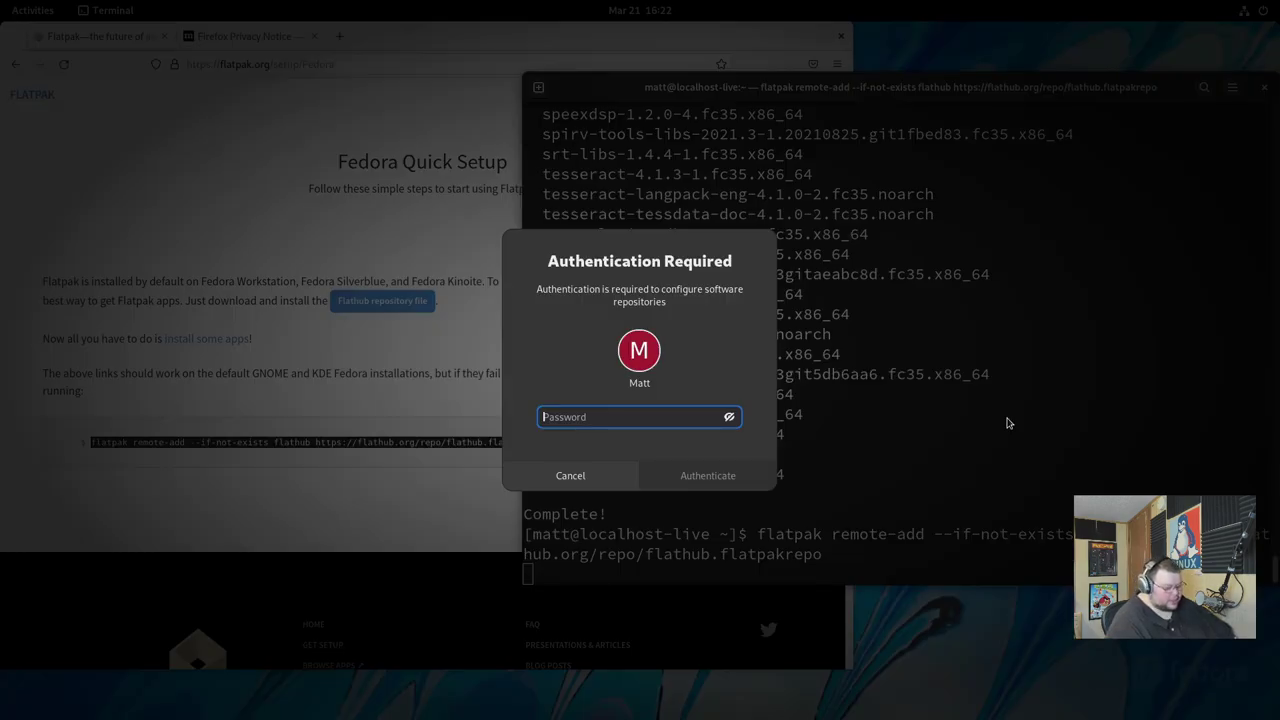
text(****)
key(Return)
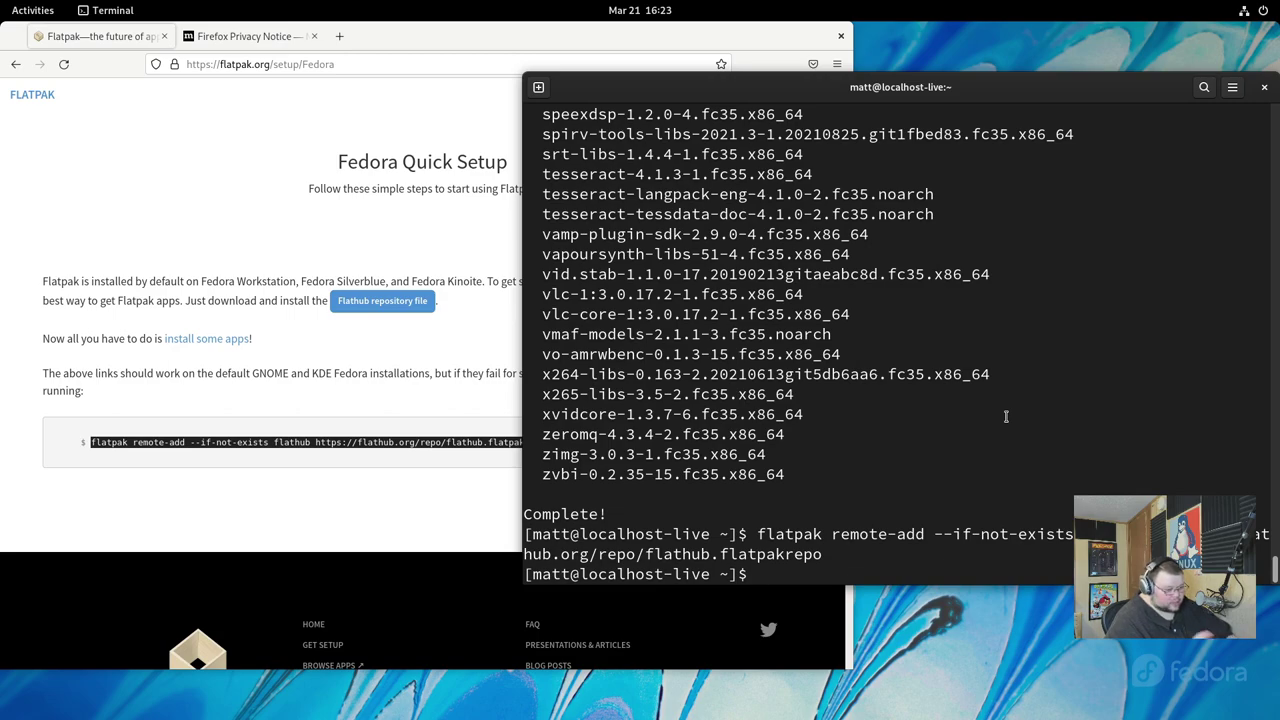
Restart the computer from the terminal with sudo reboot.
text(reboot)
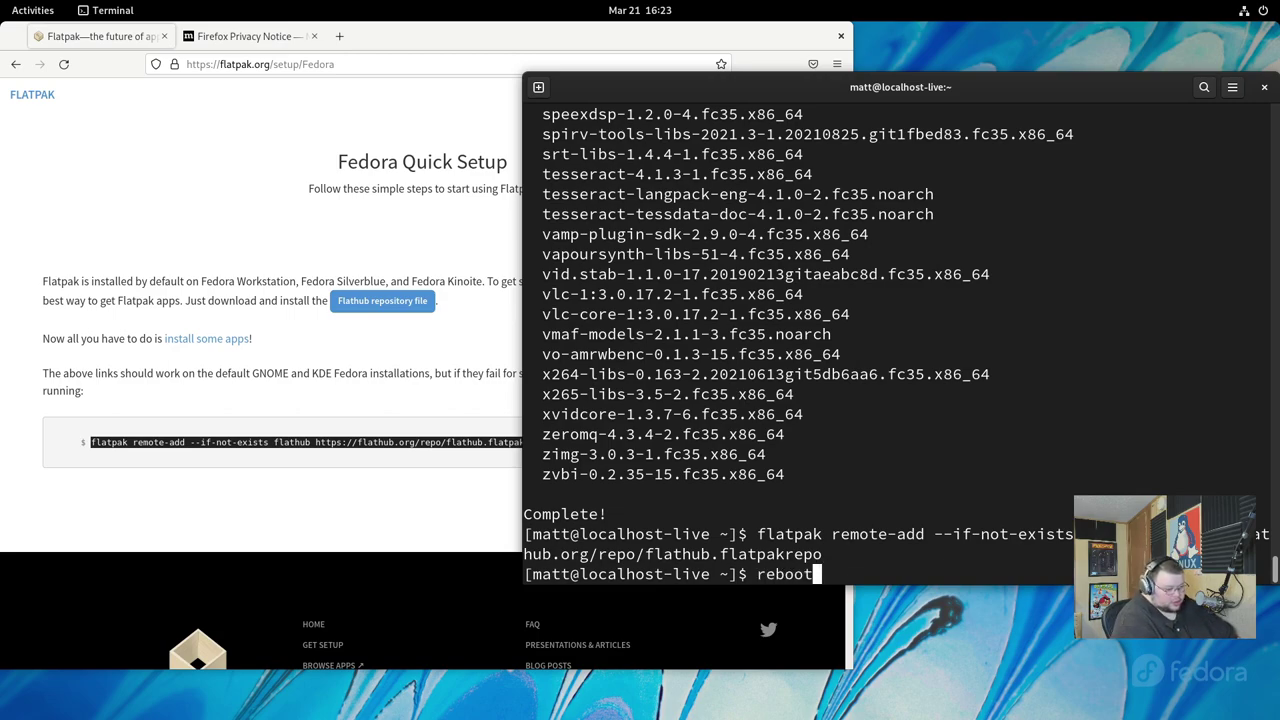
key(BackSpace)
key(BackSpace)
key(BackSpace)
key(BackSpace)
key(BackSpace)
key(BackSpace)
text(sudo reboot)
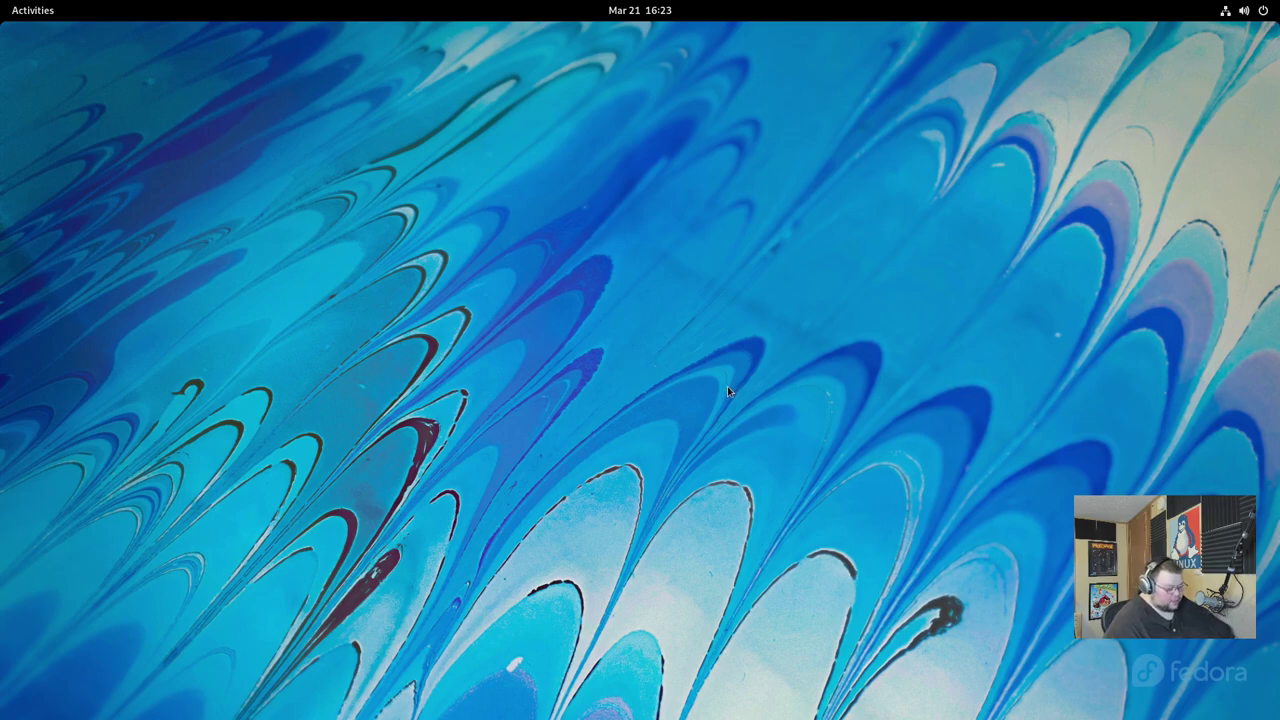
Launch Firefox, go back to Flathub and open the Spotify app page.
key(super)
click(531, 677)
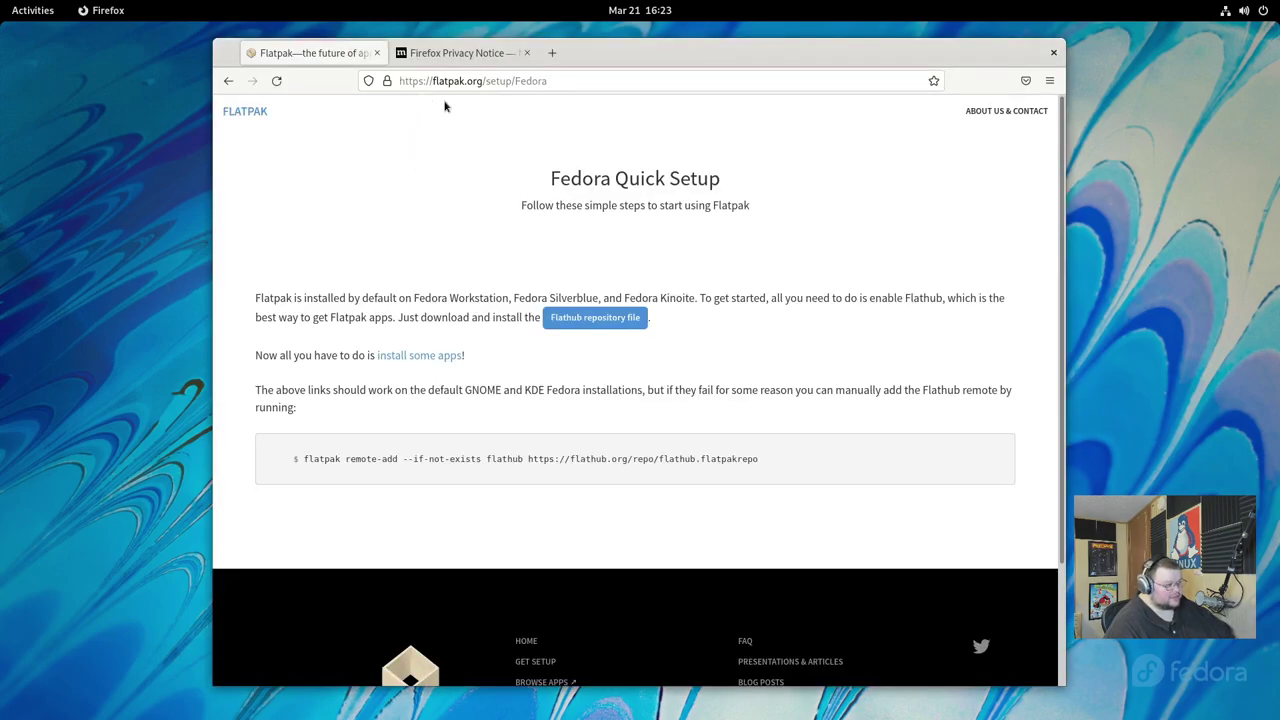
click(274, 137)
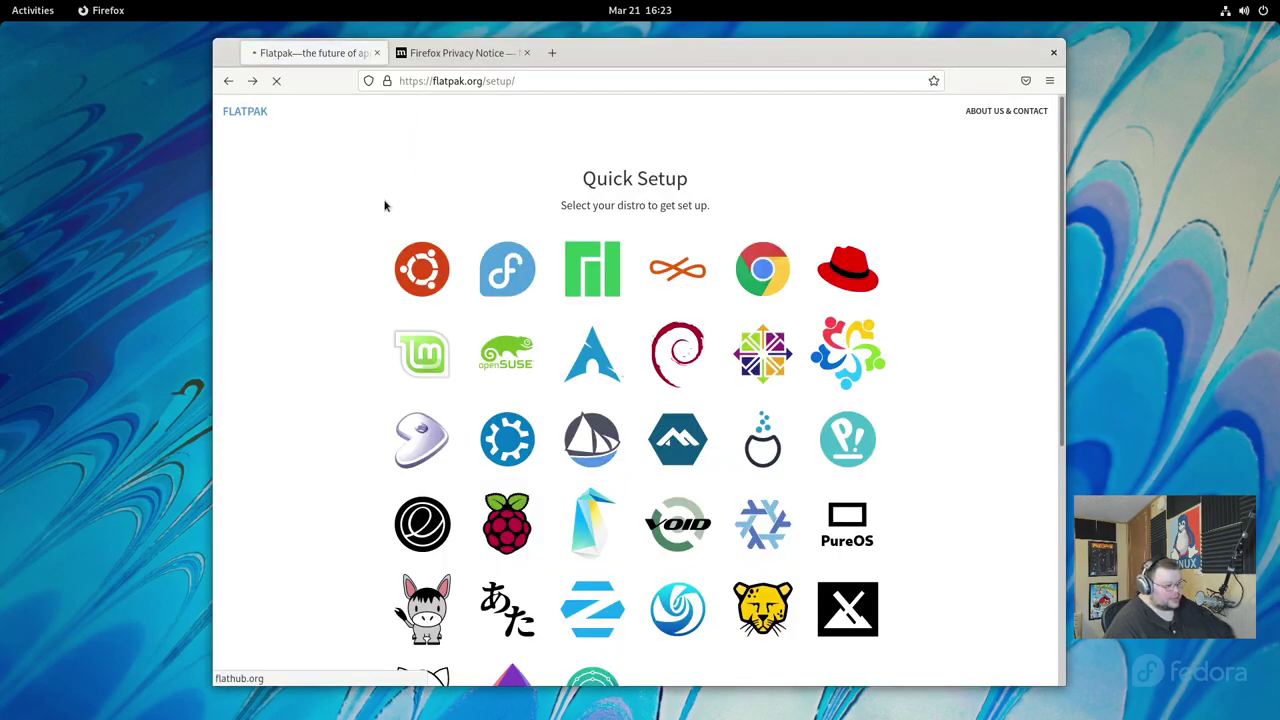
click(490, 506)
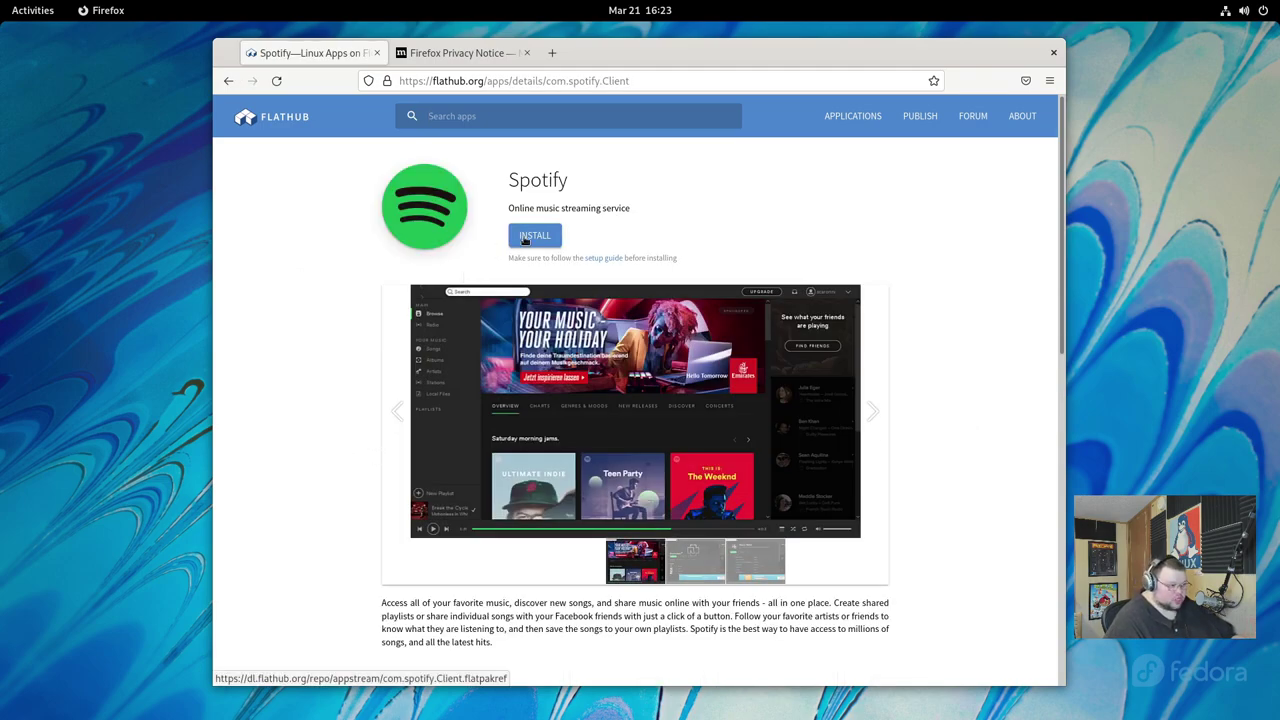
Try to install Spotify by downloading com.spotify.Client.flatpakref and opening it in Software, and close the Software window.
click(524, 240)
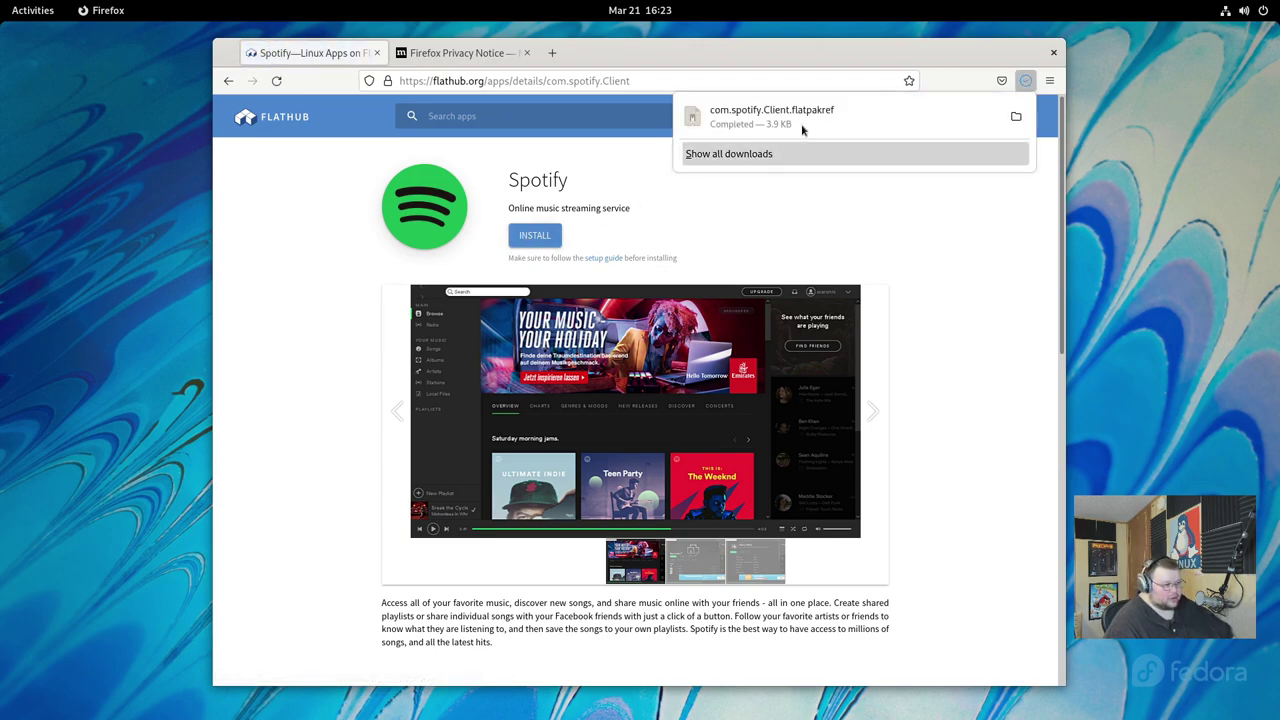
click(802, 130)
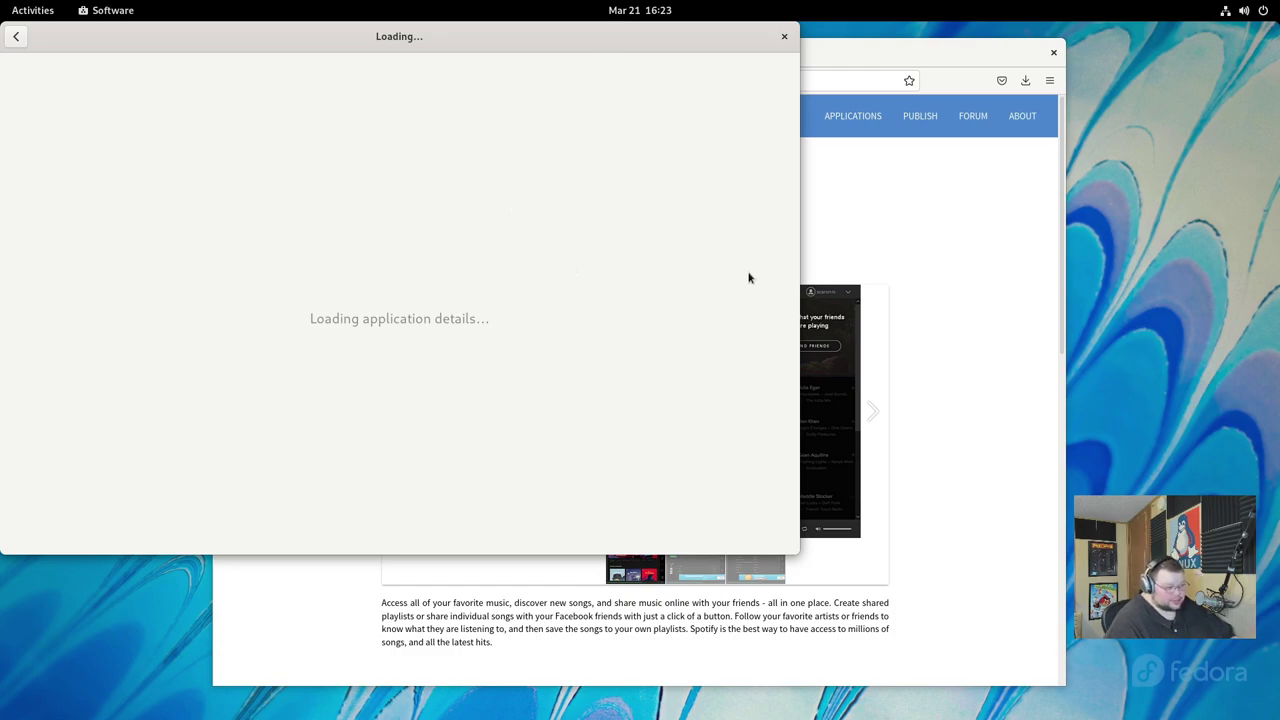
click(878, 218)
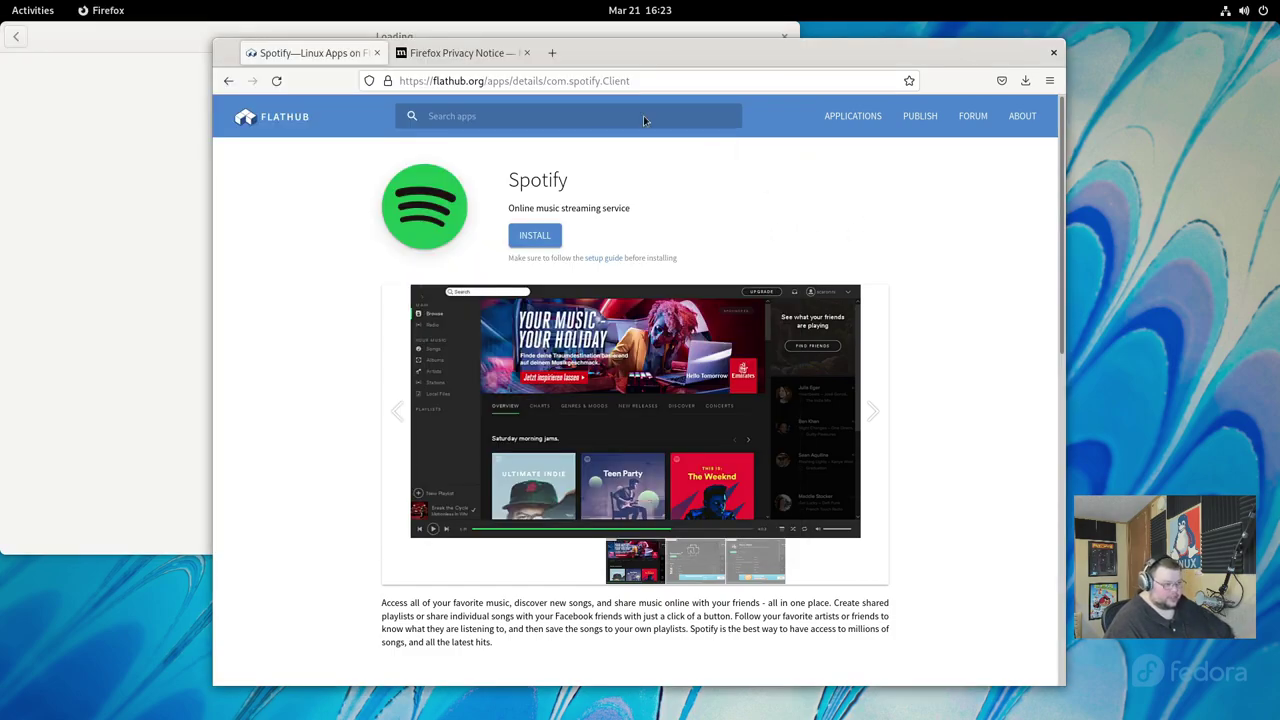
click(782, 33)
click(785, 37)
Copy Spotify's command line install instruction from Flathub and run flatpak install flathub com.spotify.Client in a new terminal.
scroll(892, 425, down, 10)
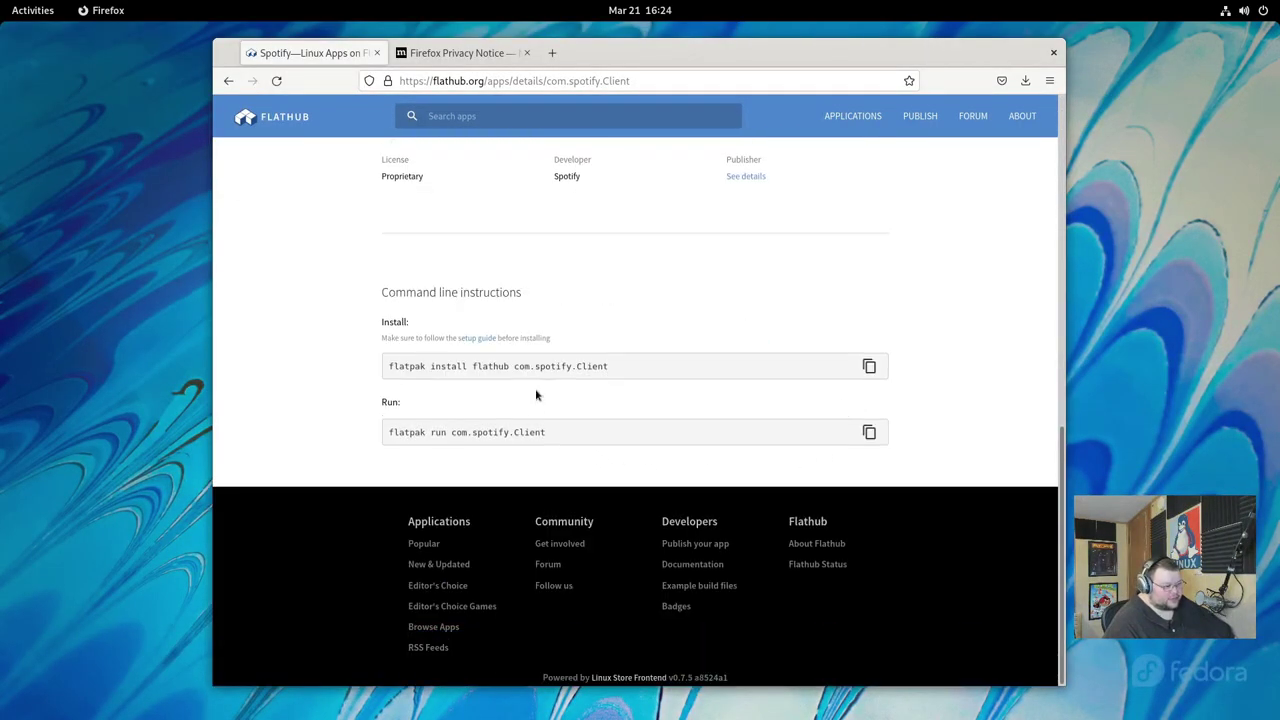
click(869, 366)
key(super)
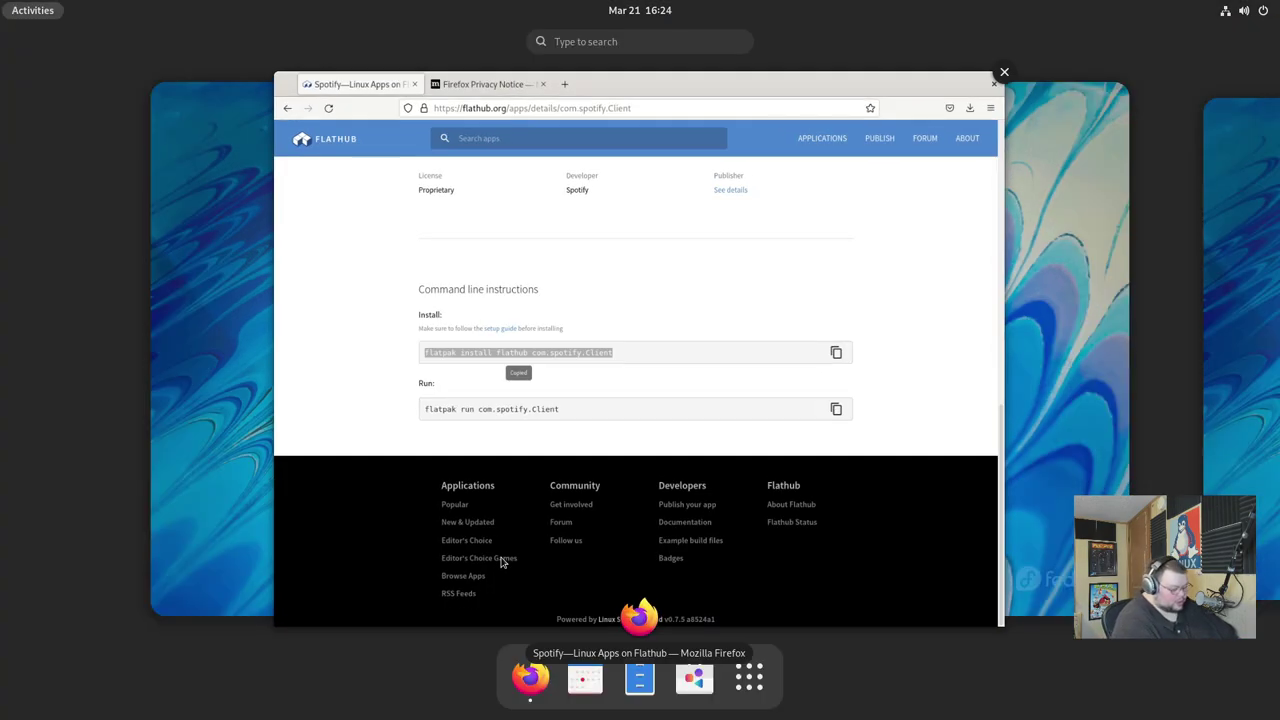
text(terminal)
key(Return)
key(ctrl+shift+v)
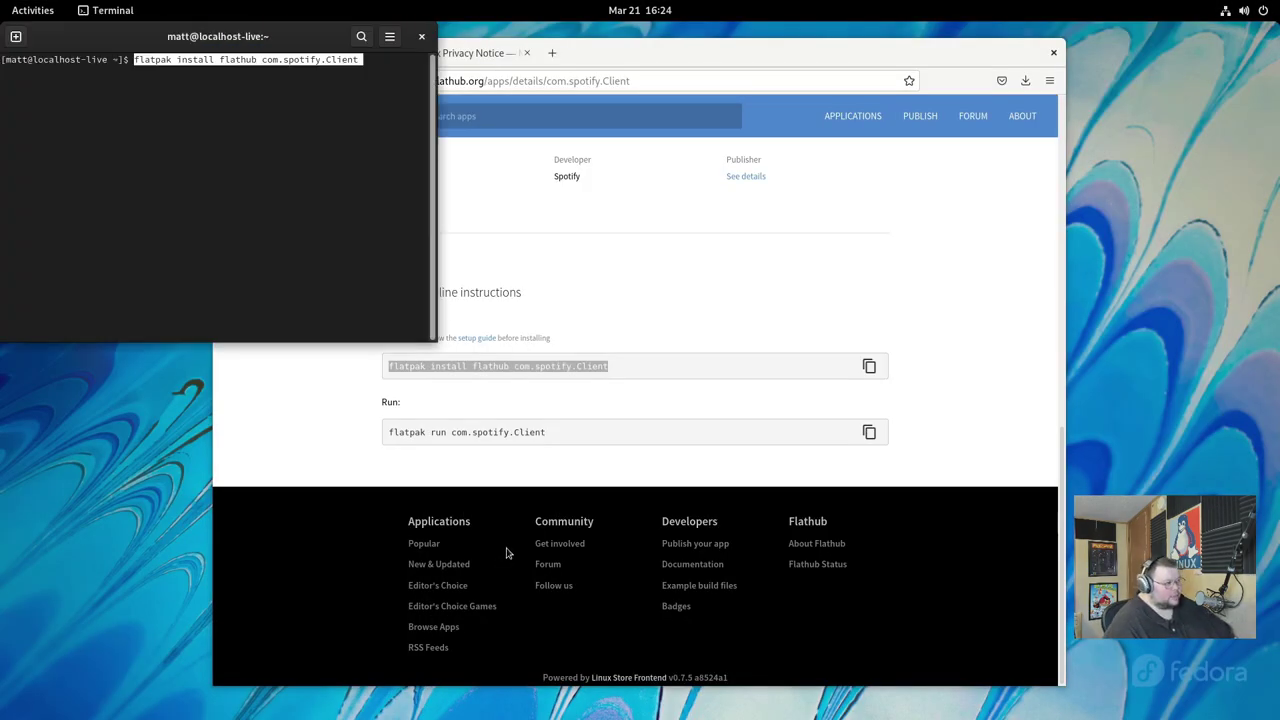
key(Return)
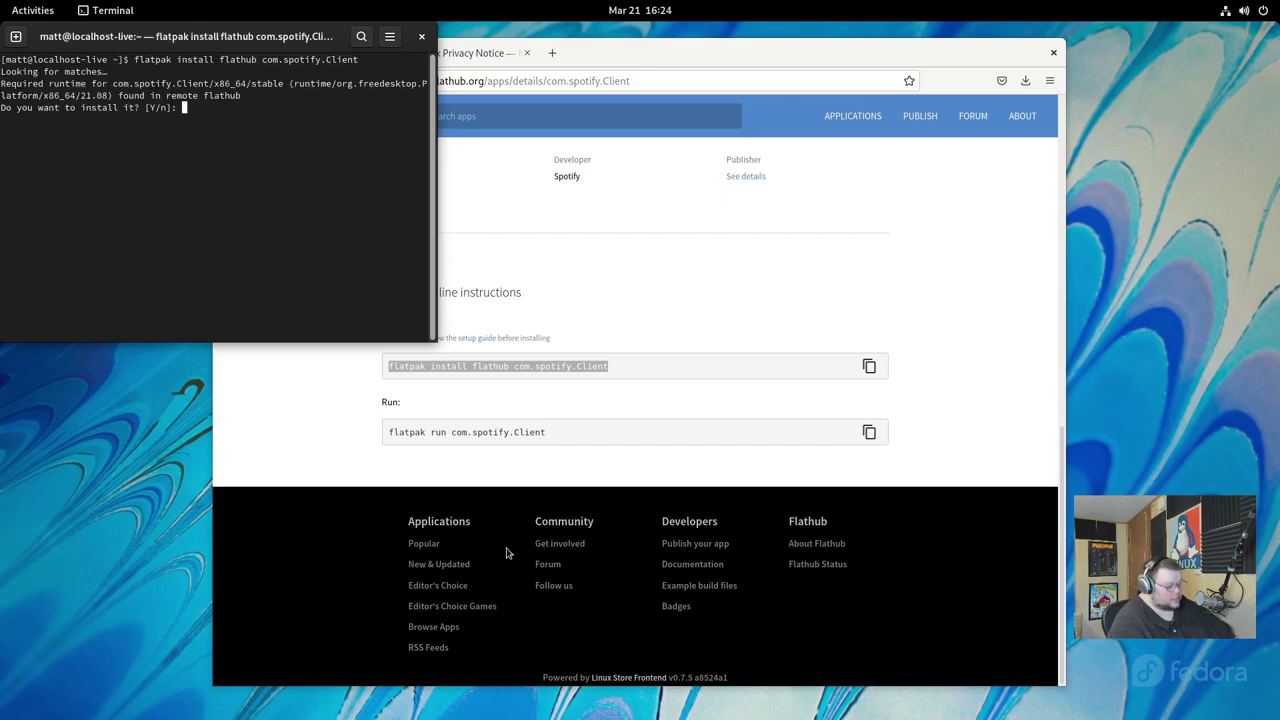
Accept Spotify's required runtime and the system installation changes with y.
text(y)
key(Return)
text(y)
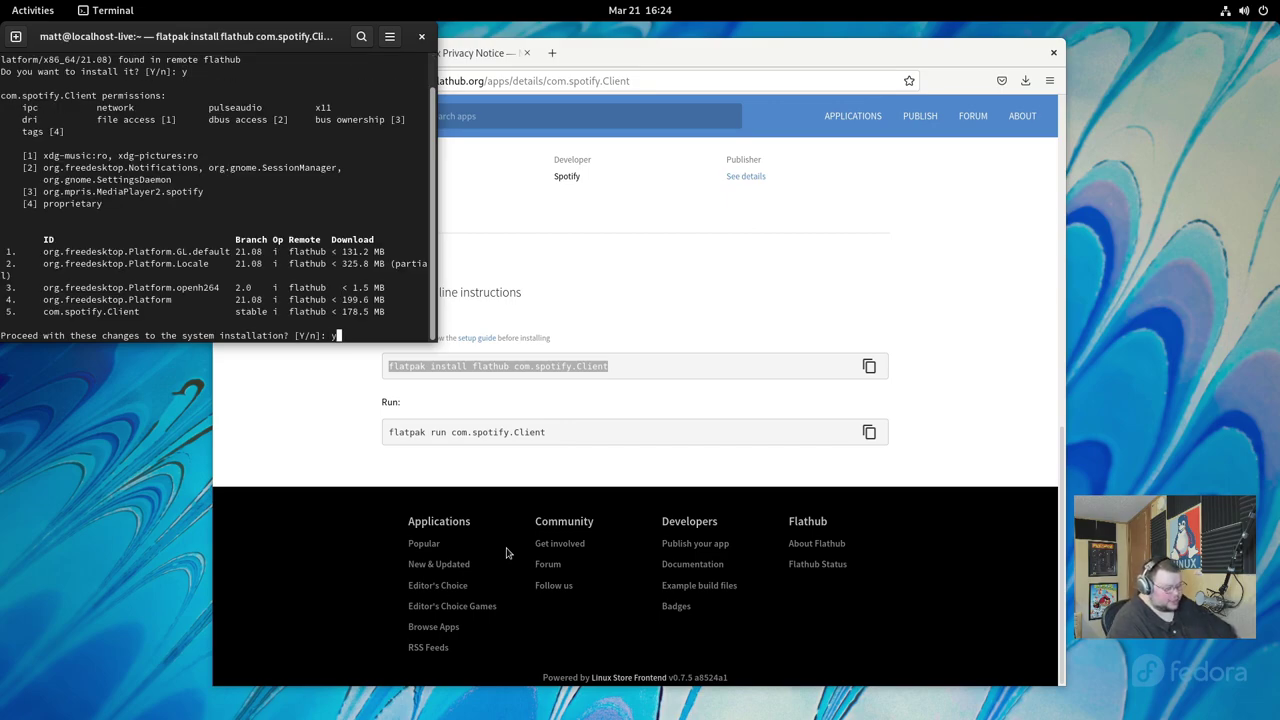
key(Return)
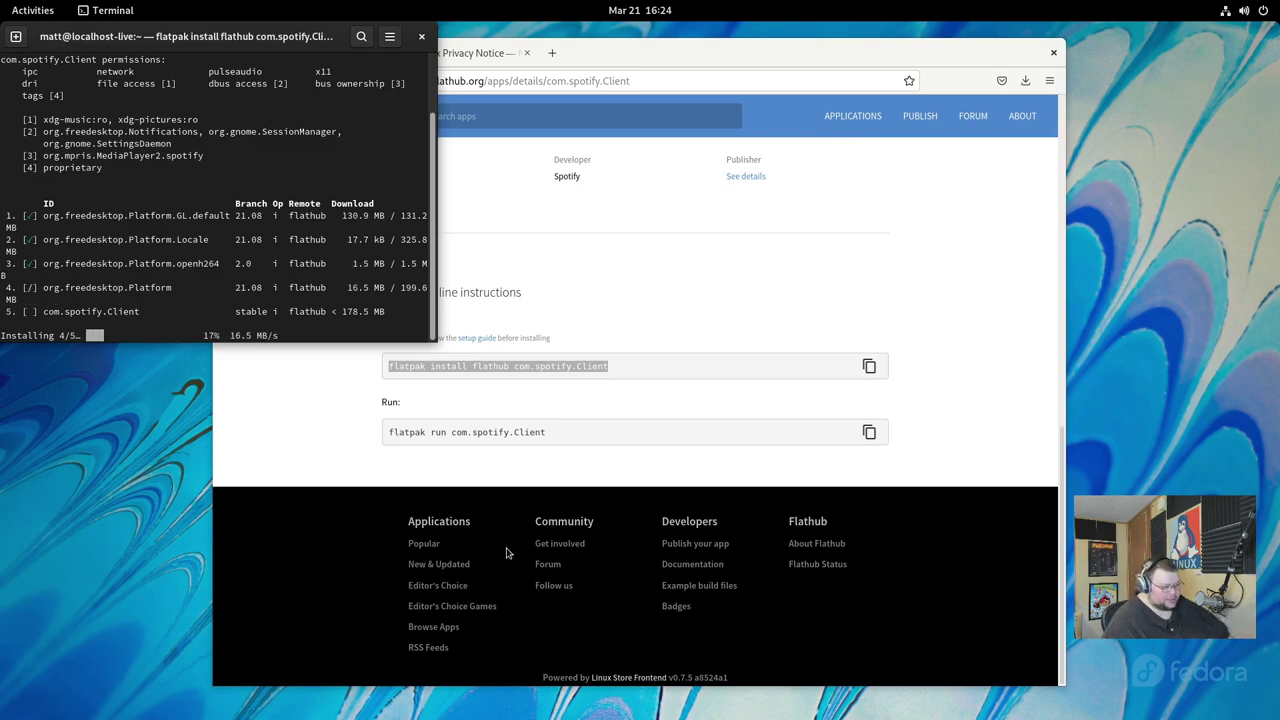
Return to the browser and search Flathub for gnome extensions manager.
click(732, 268)
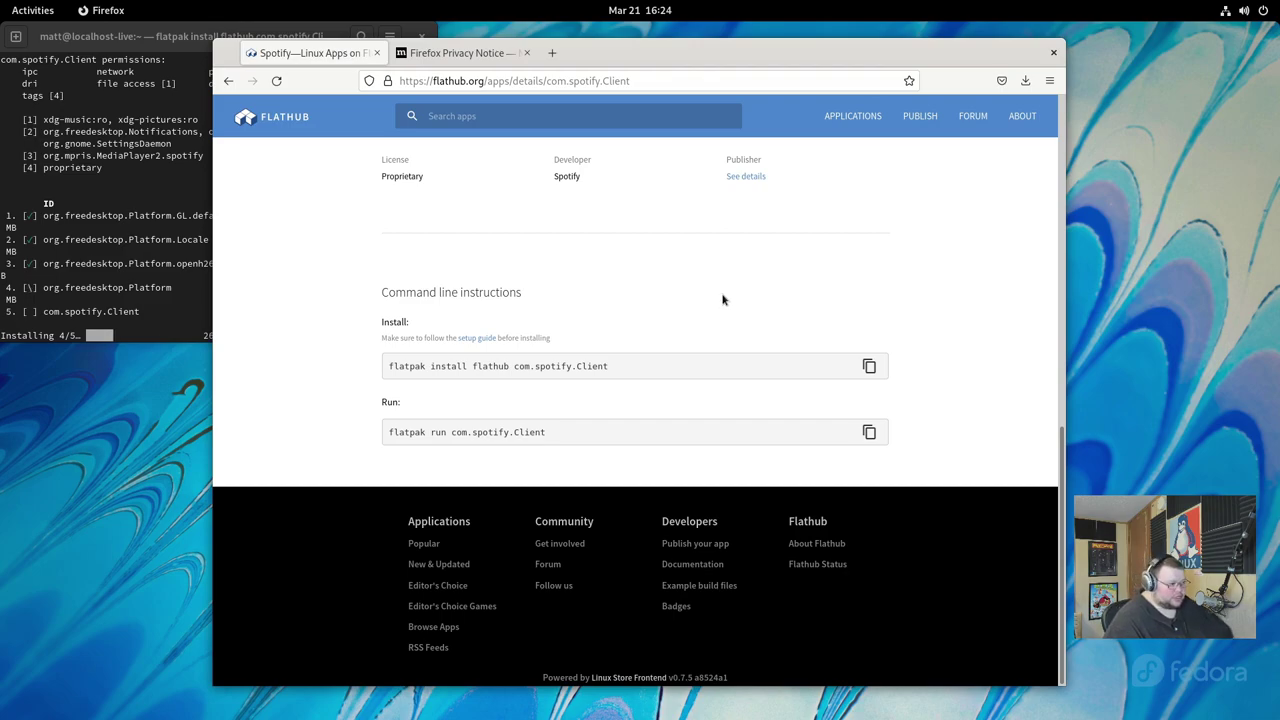
scroll(720, 298, up, 8)
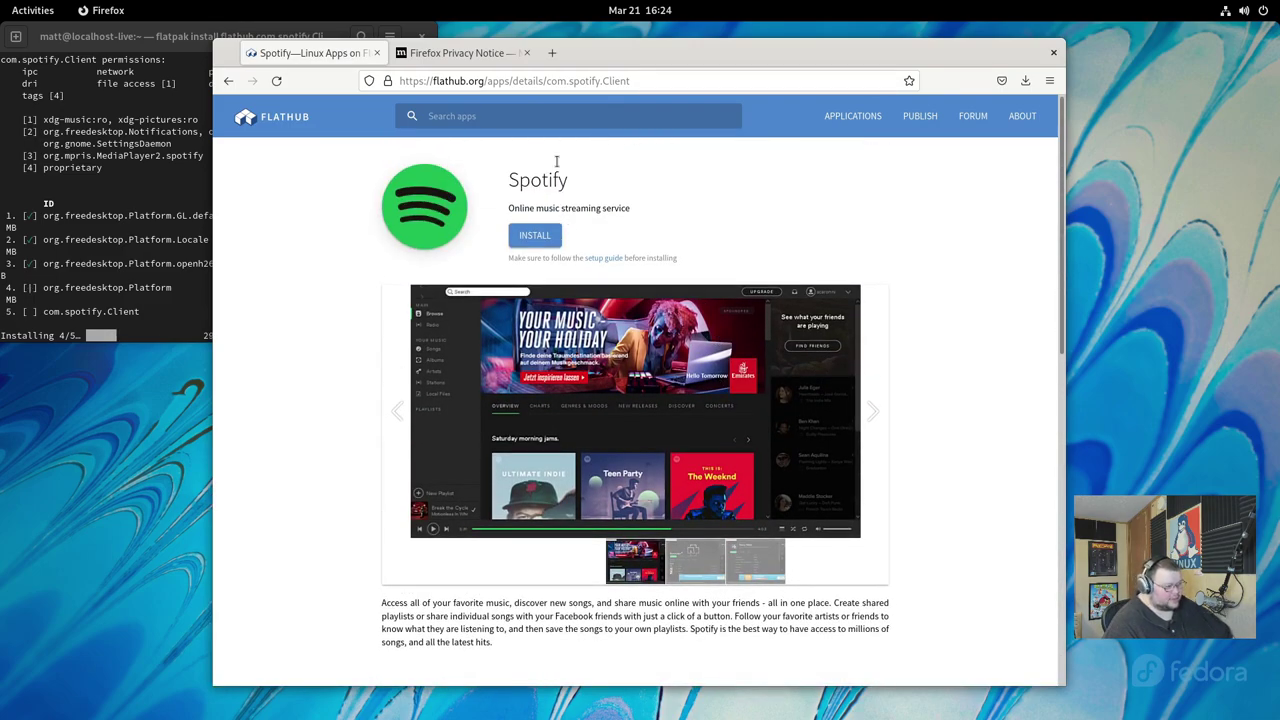
text(gnome extenwsi)
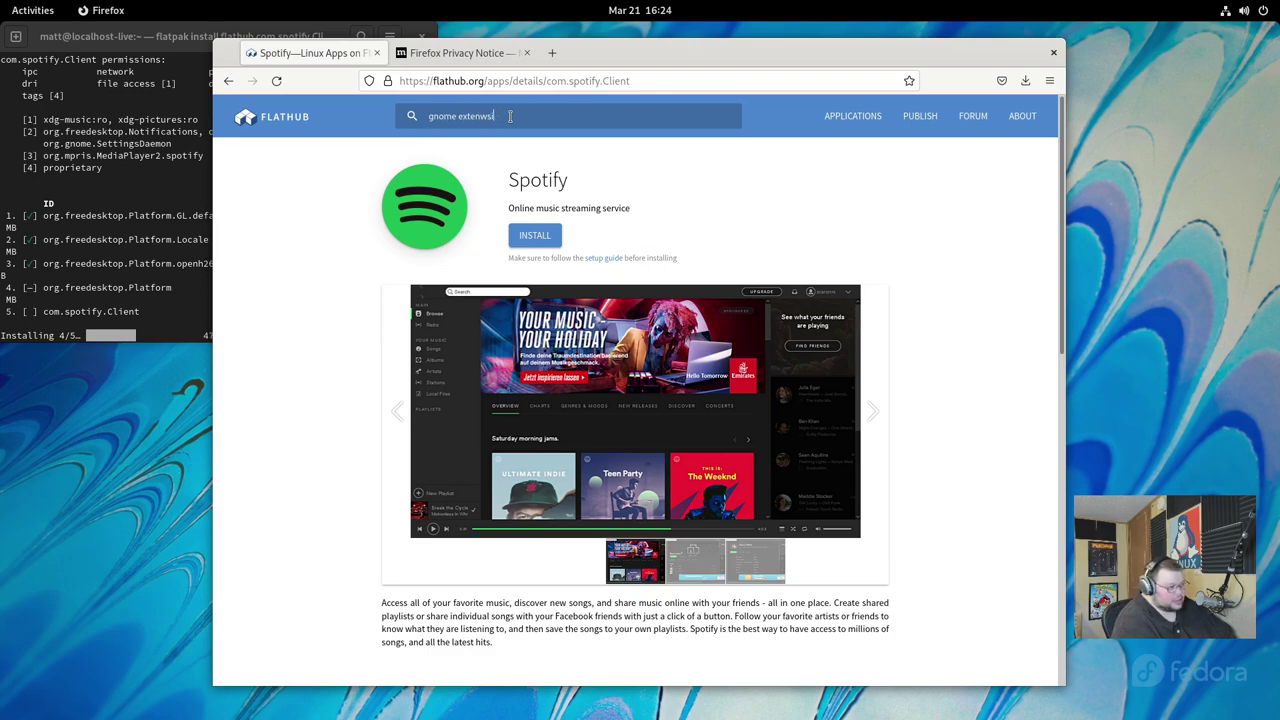
text(onsions manager)
key(Return)
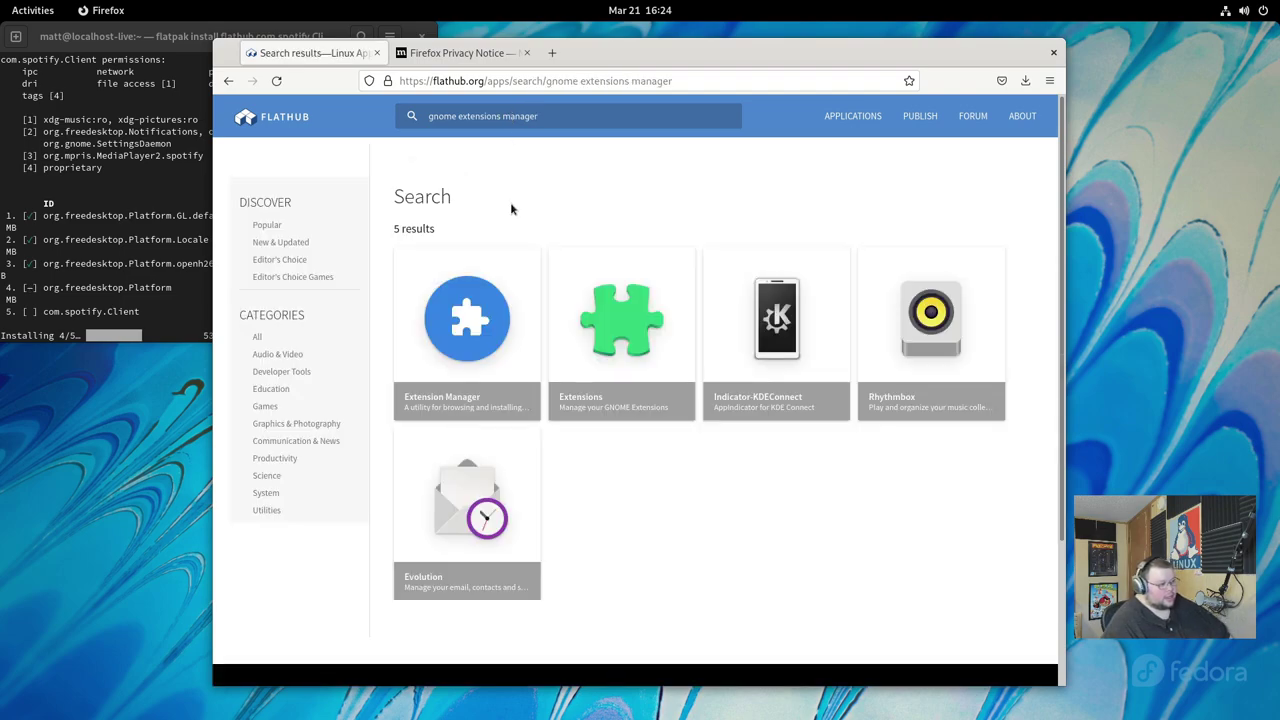
Compare the Extension Manager and Extensions app pages, and finish on the Extension Manager page.
click(472, 326)
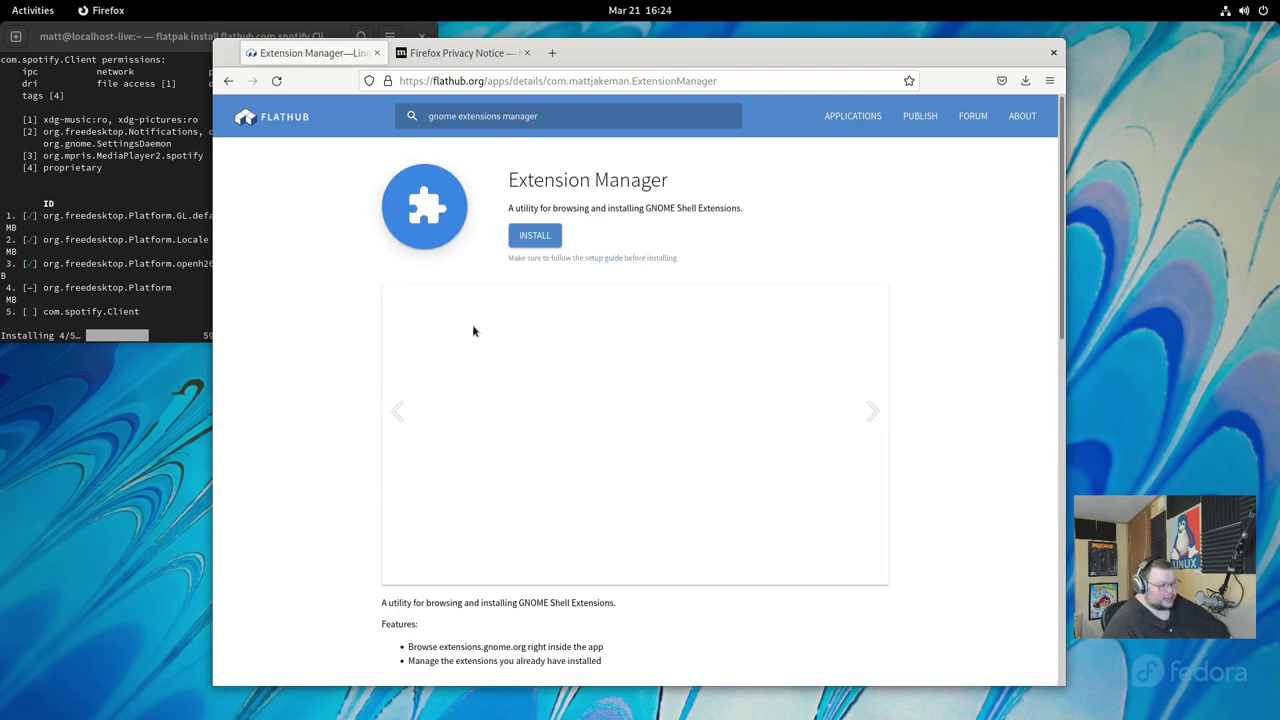
key(alt+Left)
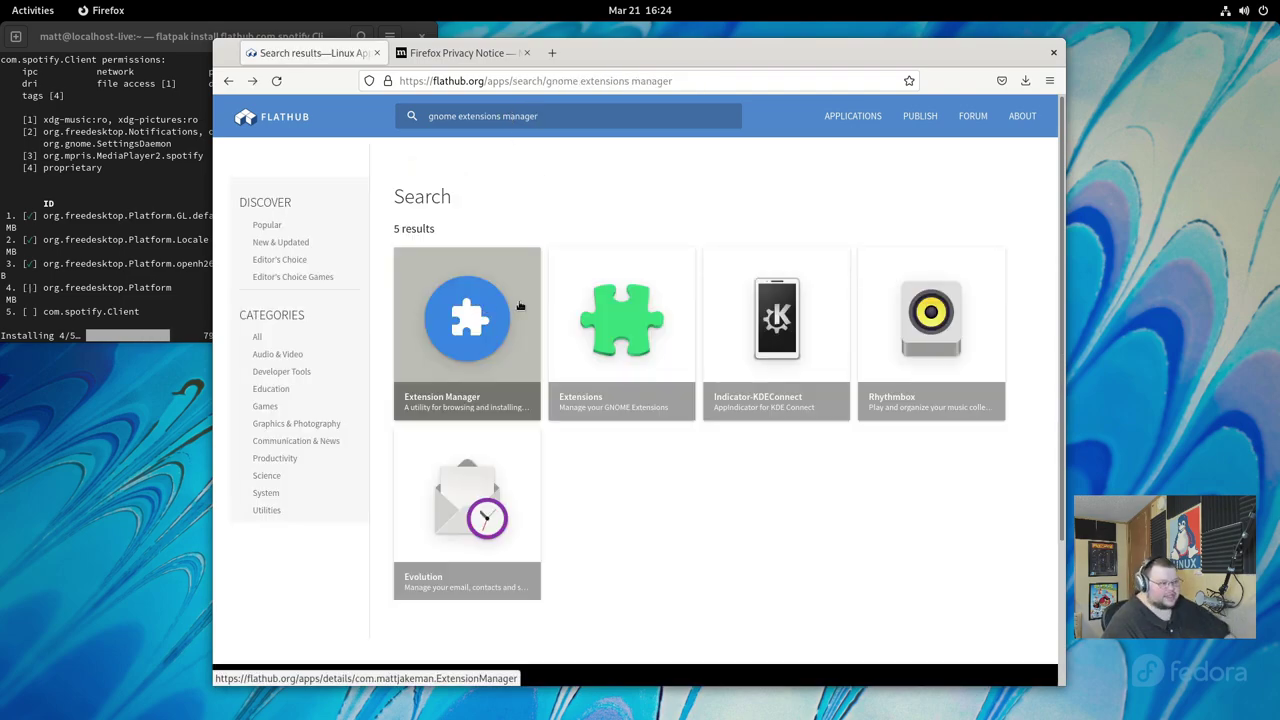
click(614, 321)
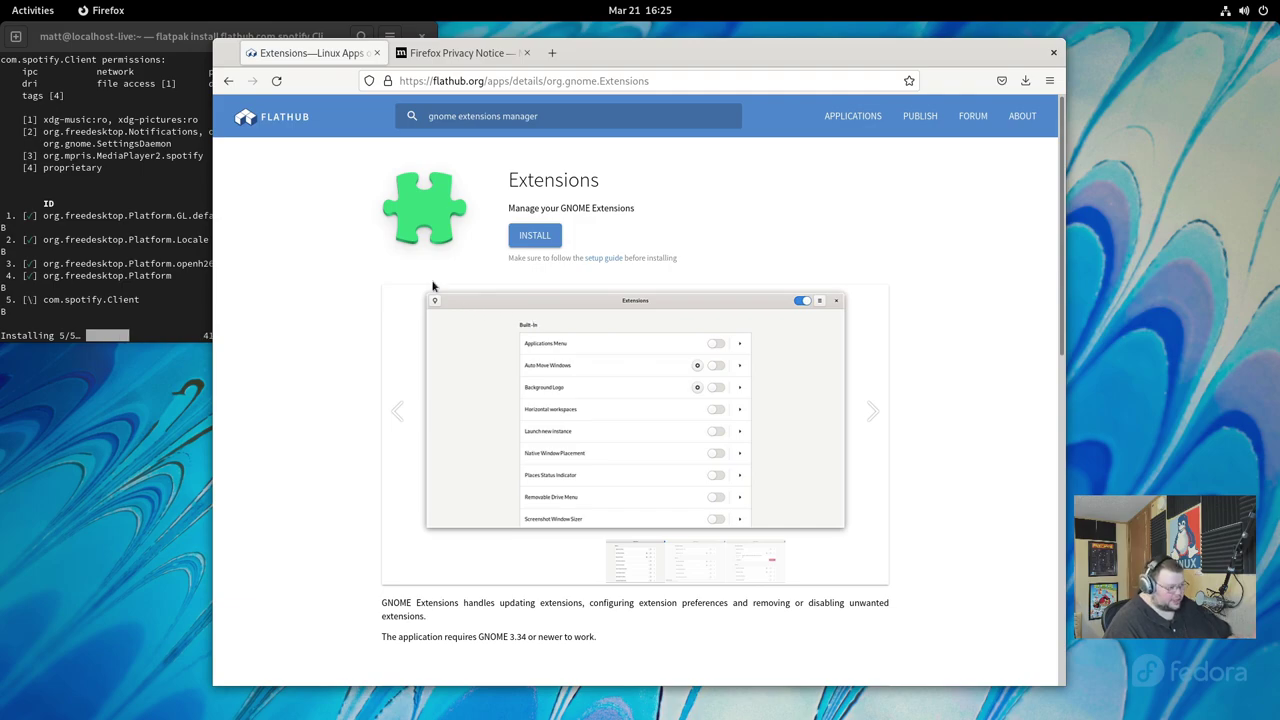
key(alt+Left)
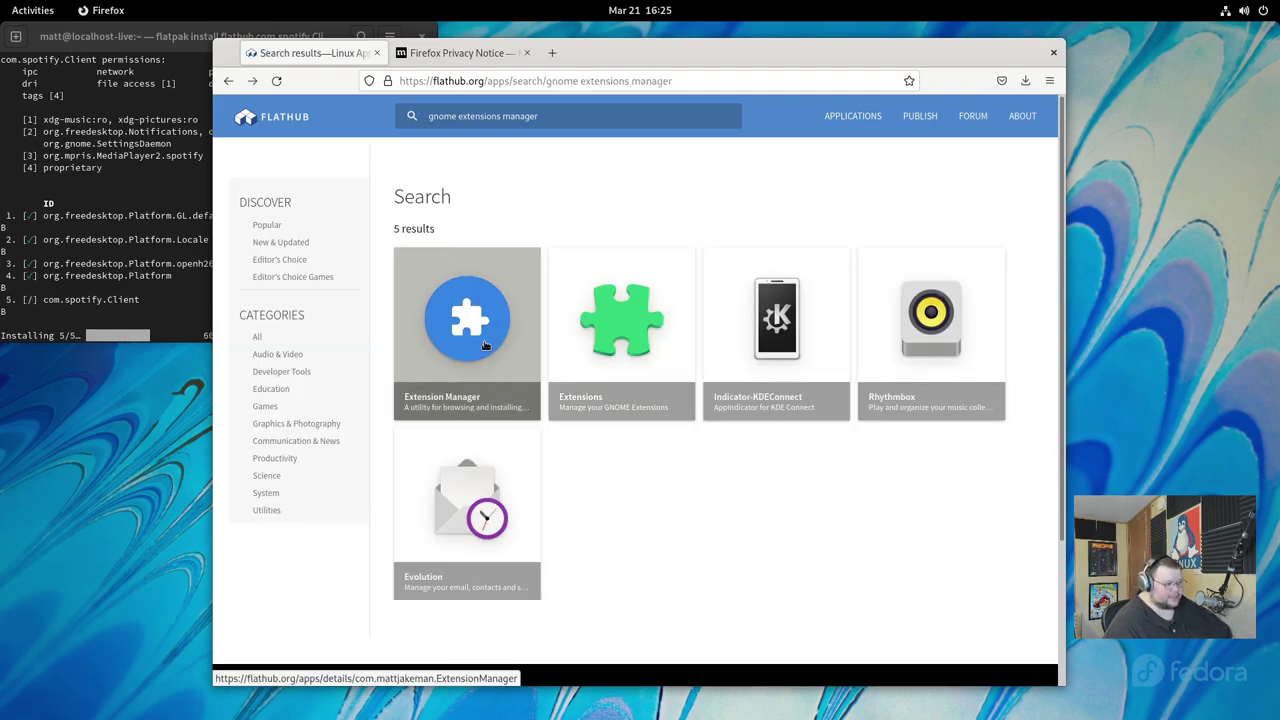
click(483, 345)
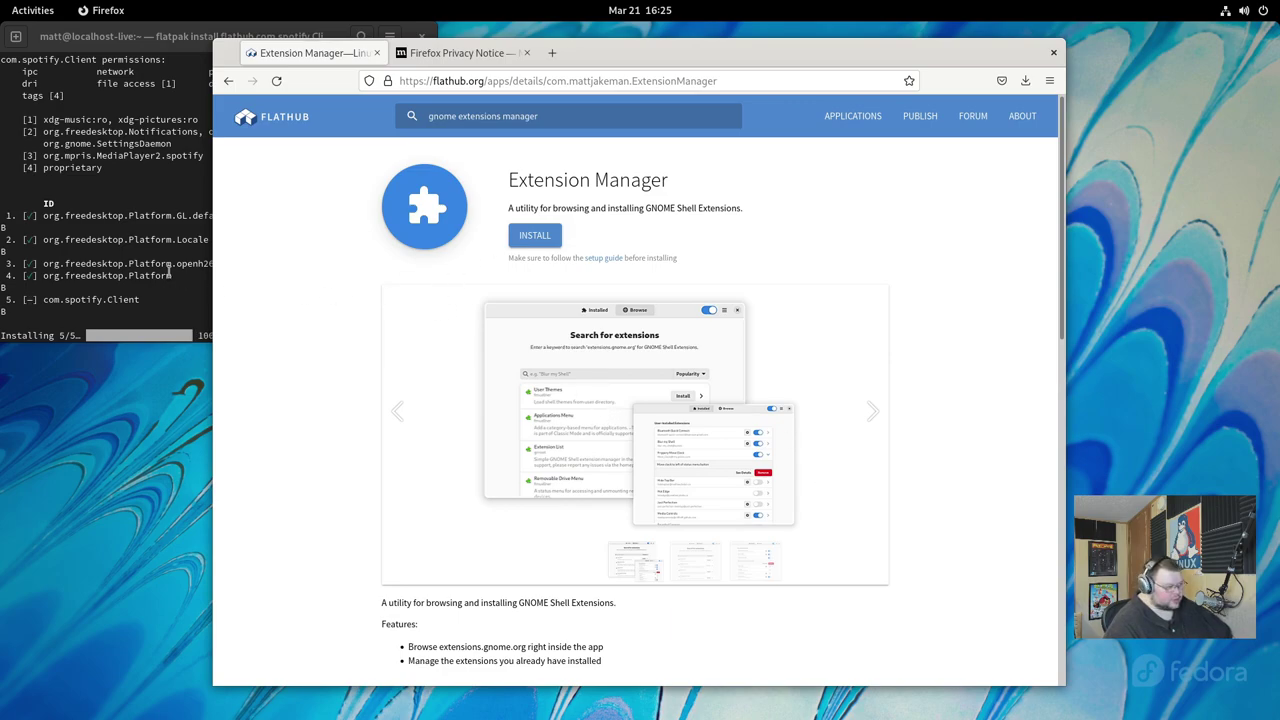
Check the Spotify installation, copy Extension Manager's flatpak install command from its Flathub page and run it in the terminal.
click(160, 60)
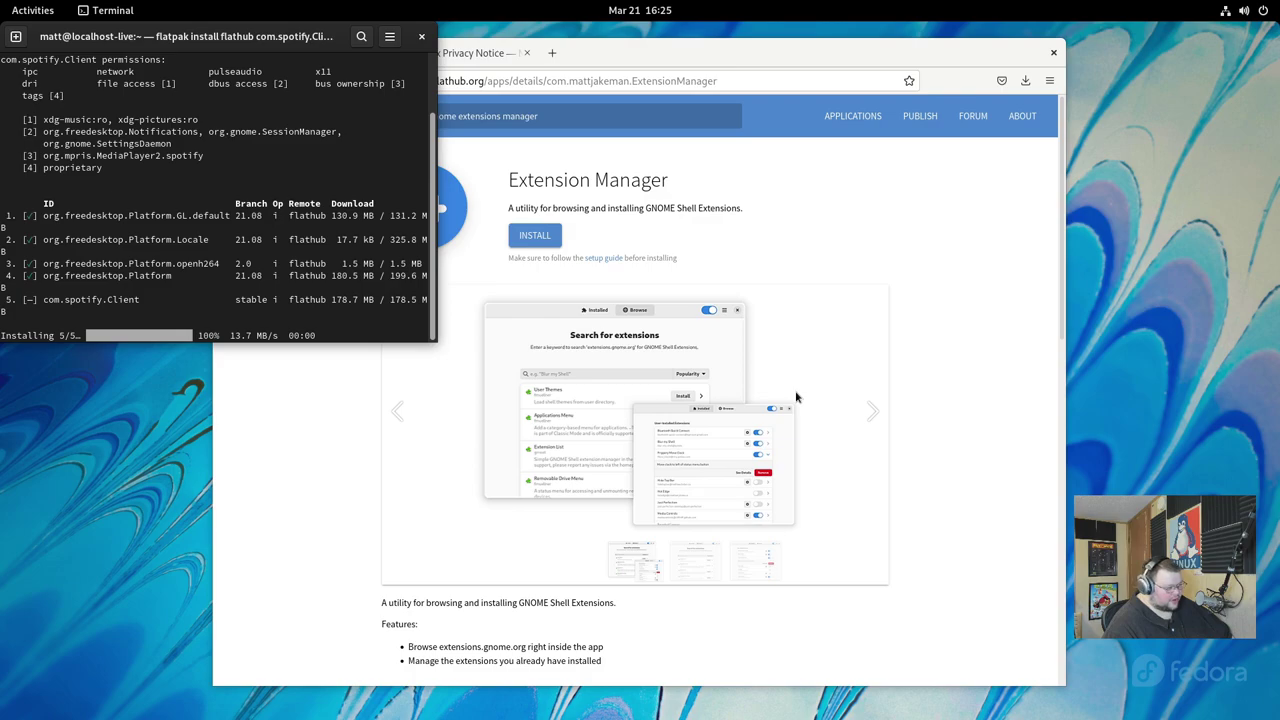
click(840, 378)
scroll(870, 395, down, 10)
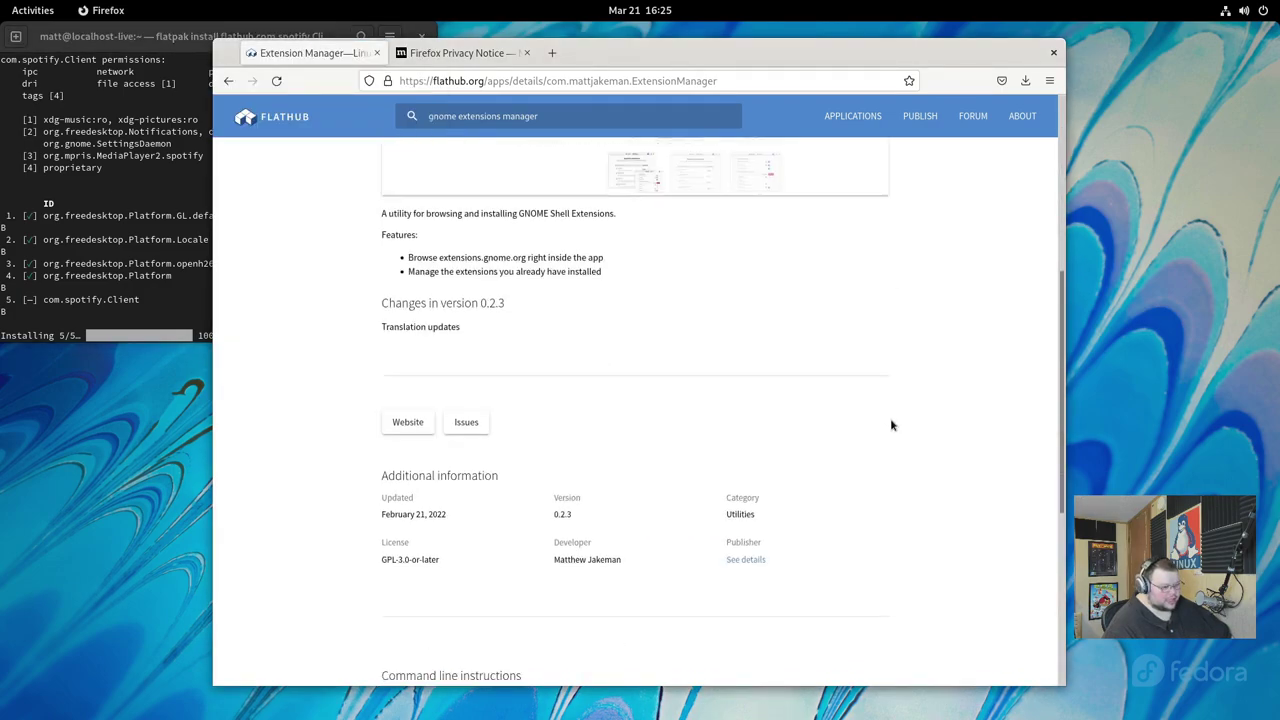
scroll(840, 420, down, 1)
click(869, 378)
click(160, 255)
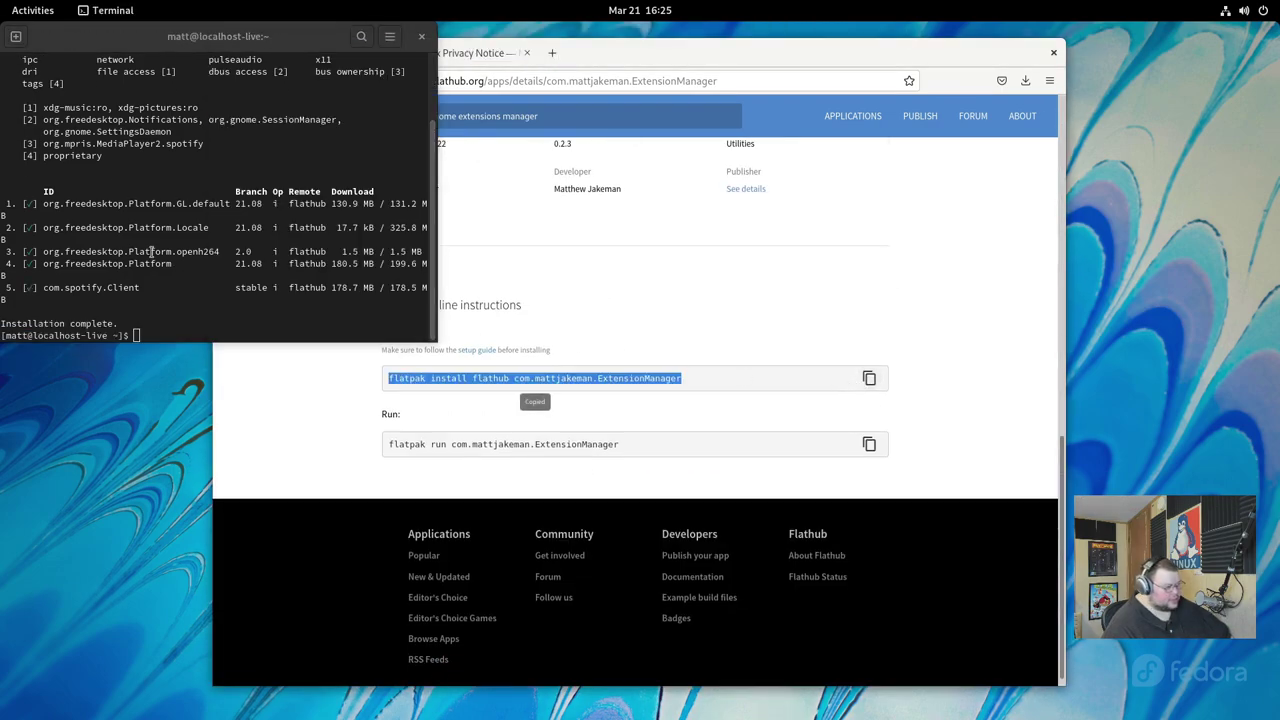
key(ctrl+shift+v)
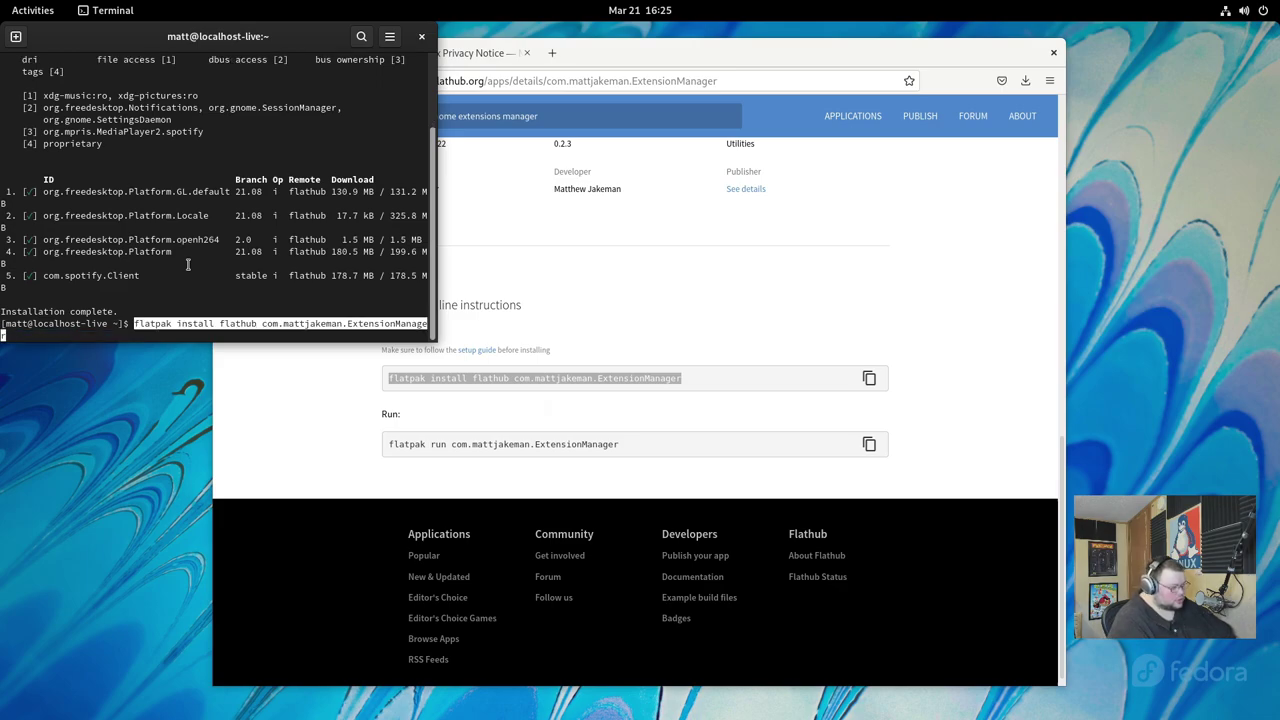
key(Return)
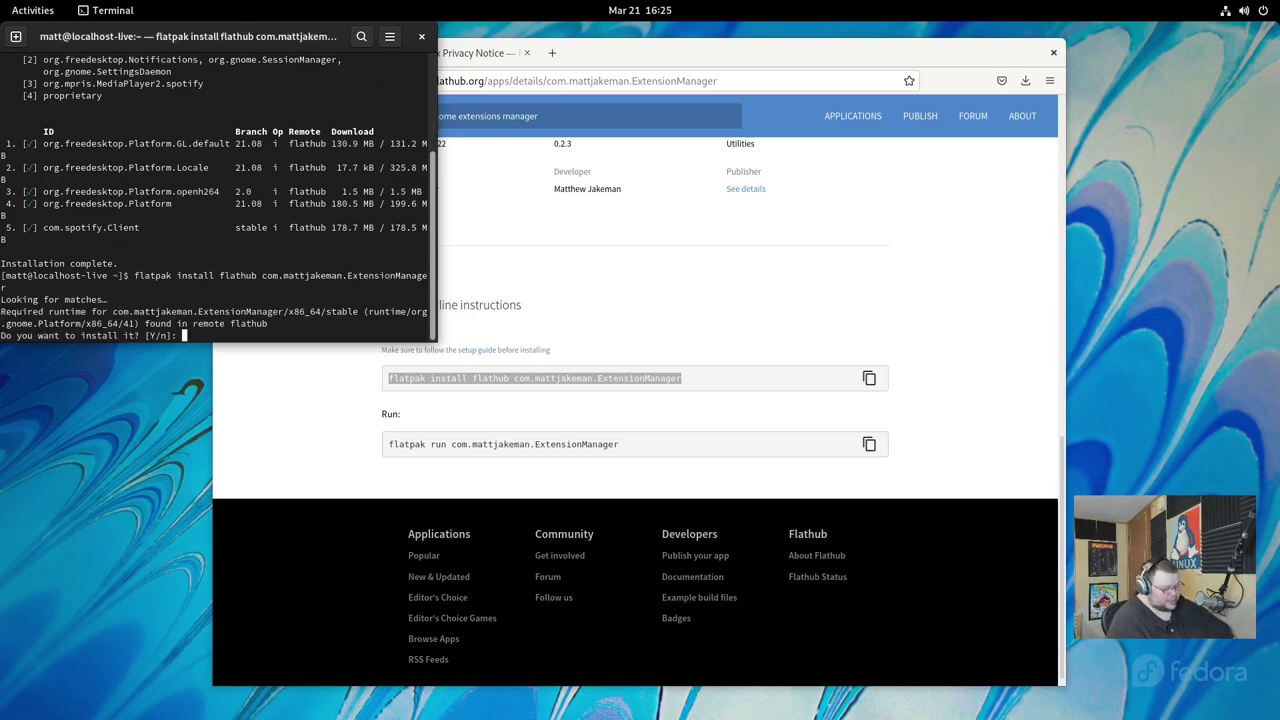
Accept Extension Manager's required runtime and installation changes with y, and close the terminal to go to the Activities overview.
text(y)
key(Return)
text(y)
key(Return)
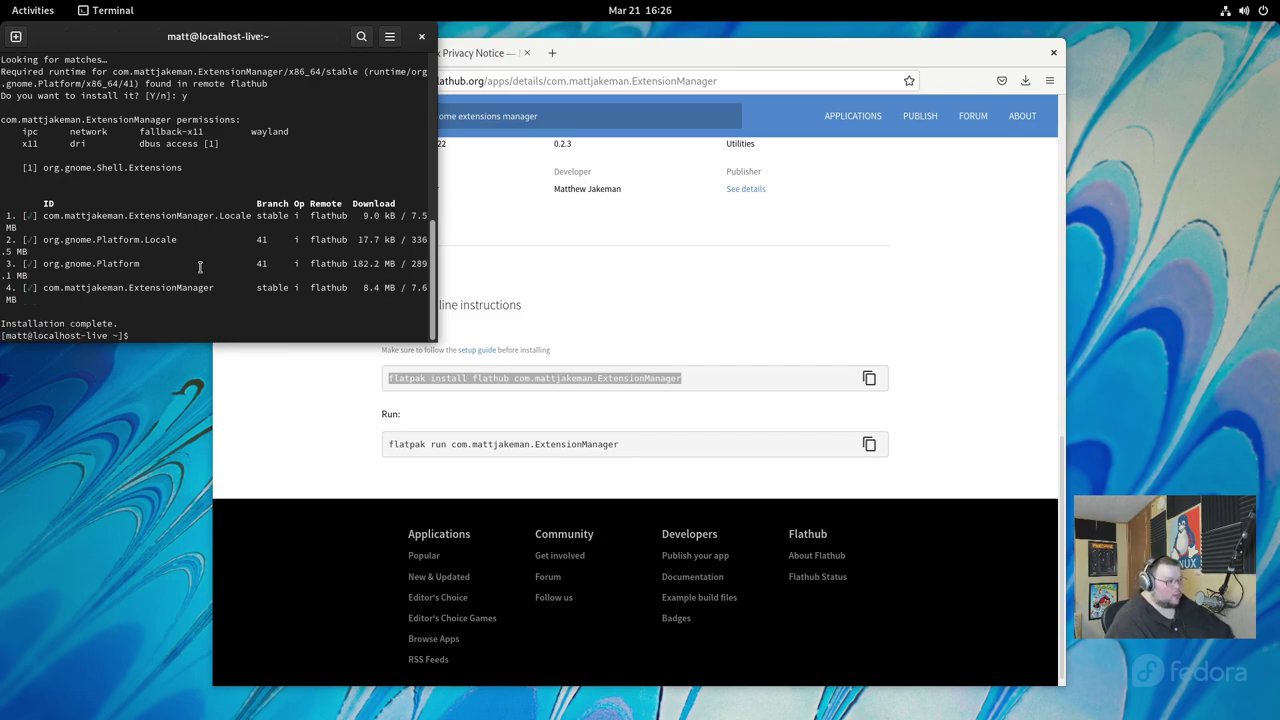
click(422, 37)
key(super)
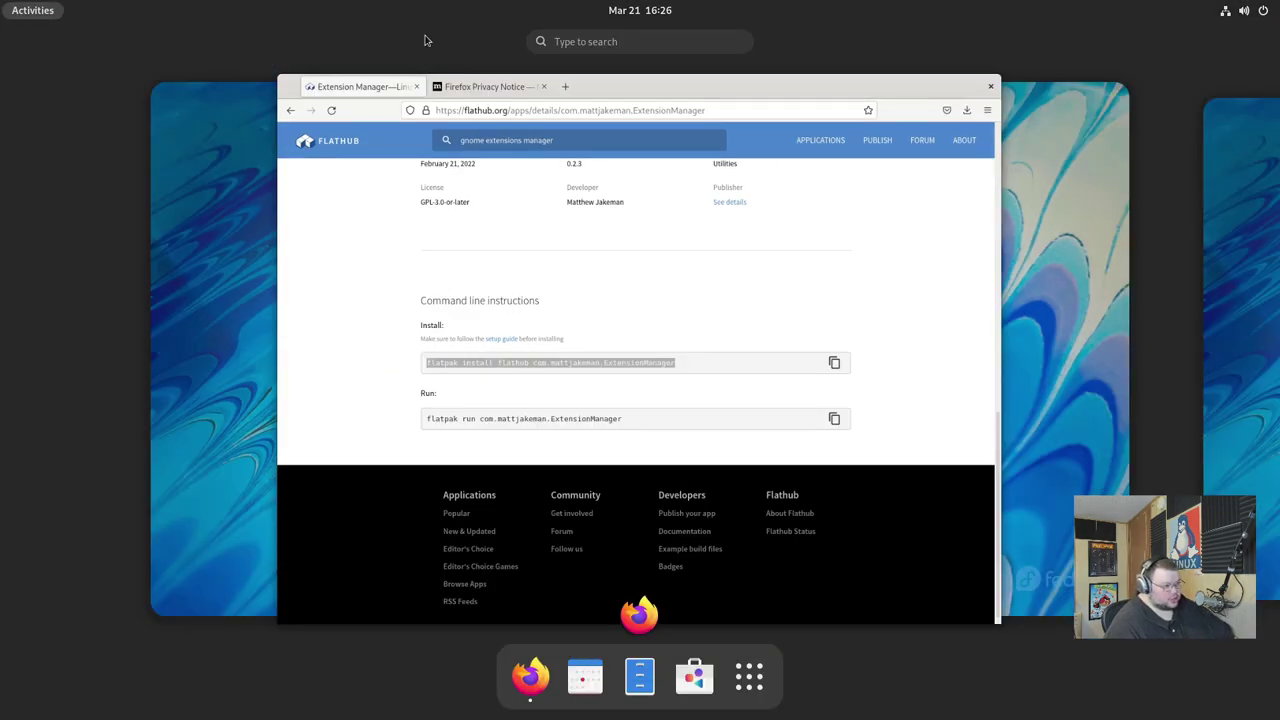
Launch Extension Manager from the Activities search, close the Firefox window and place the Extension Manager window near the desktop's centre.
text(ext)
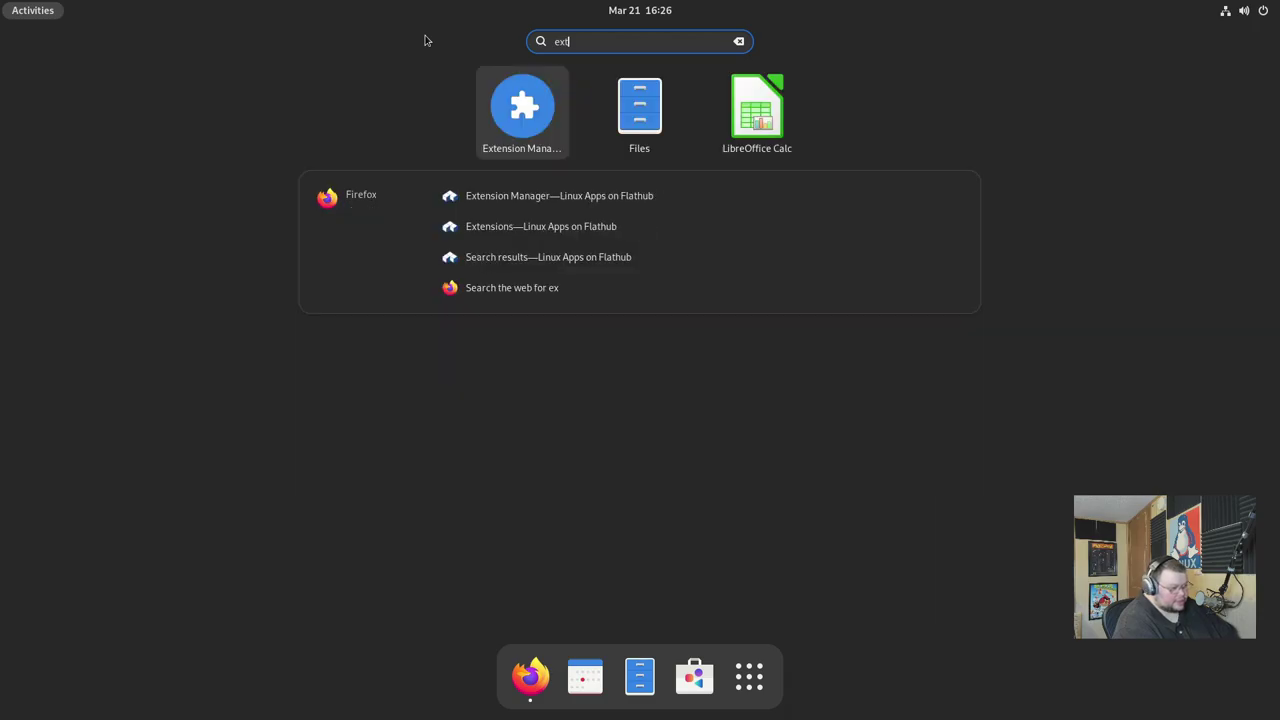
key(Return)
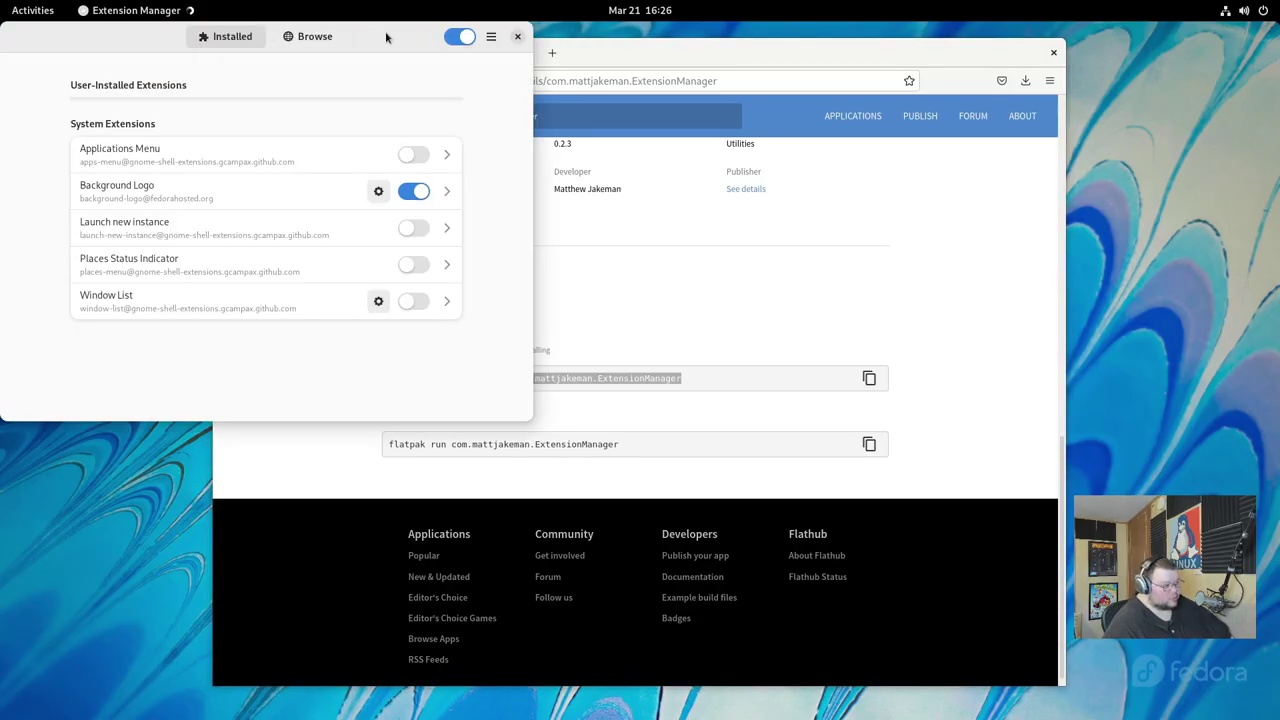
drag(386, 34, 894, 202)
click(1053, 52)
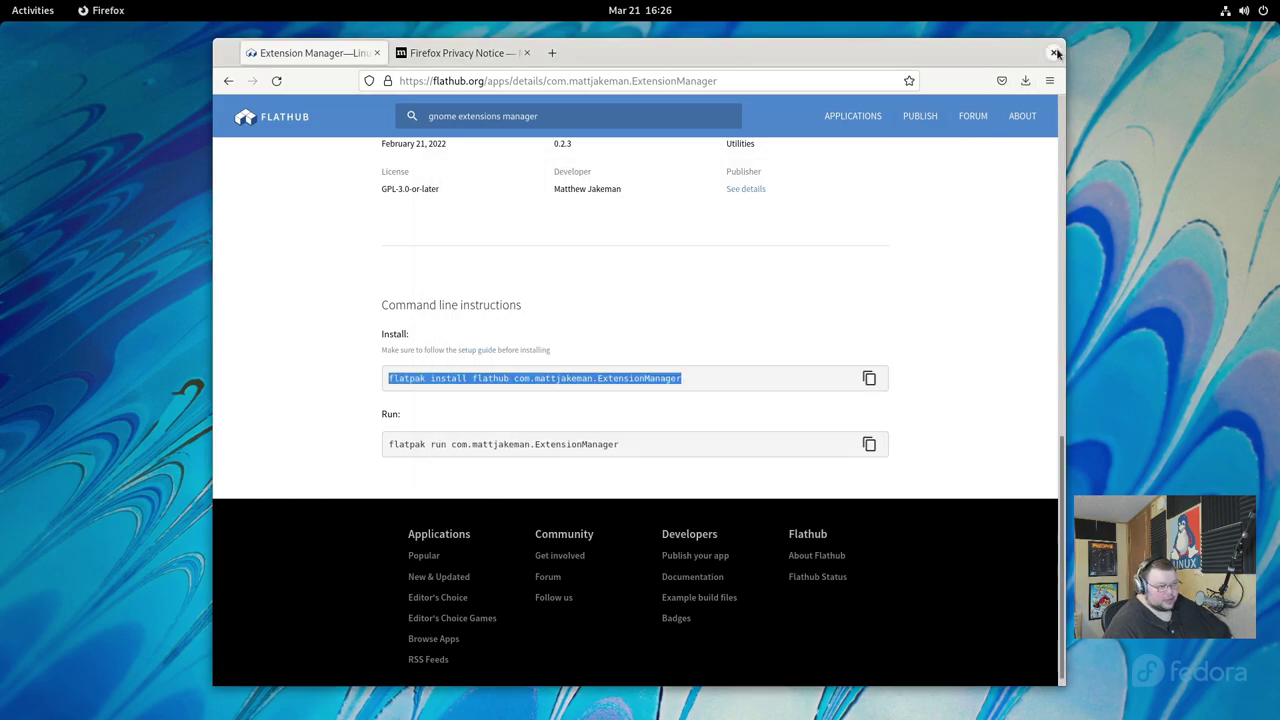
drag(797, 180, 749, 153)
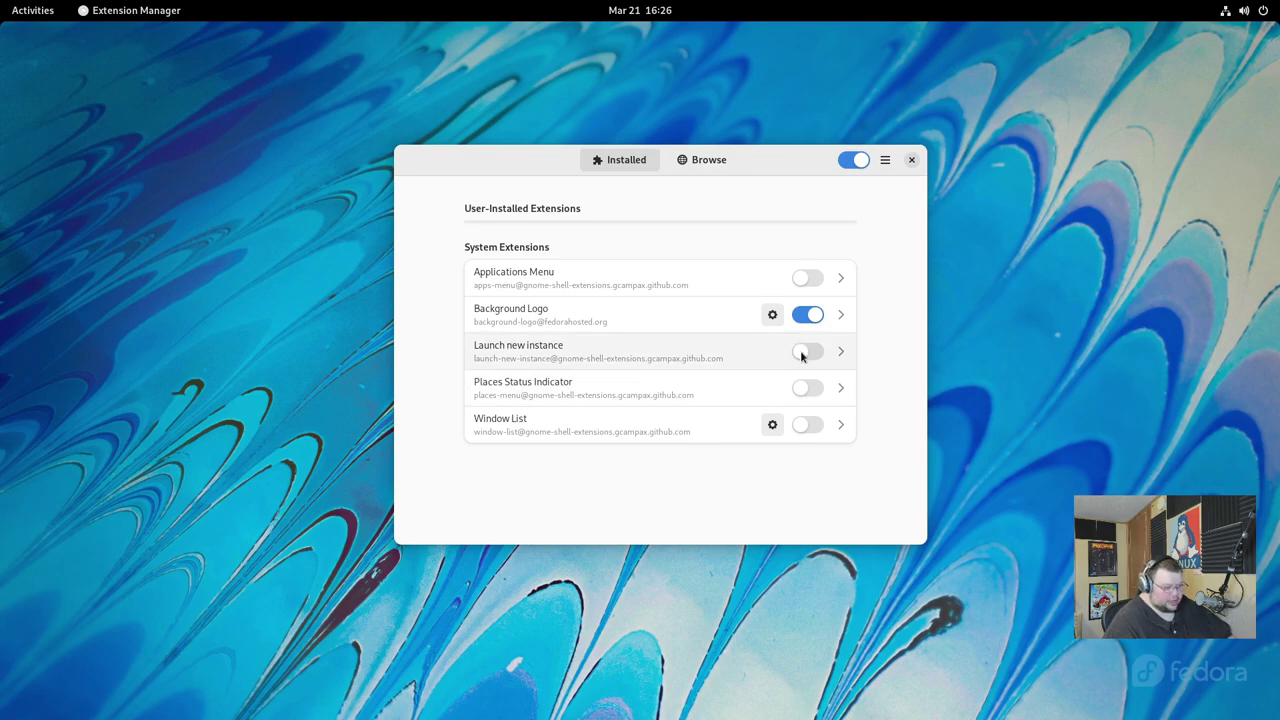
Search the online extensions for dash to dock and install the Dash to Dock extension.
click(698, 166)
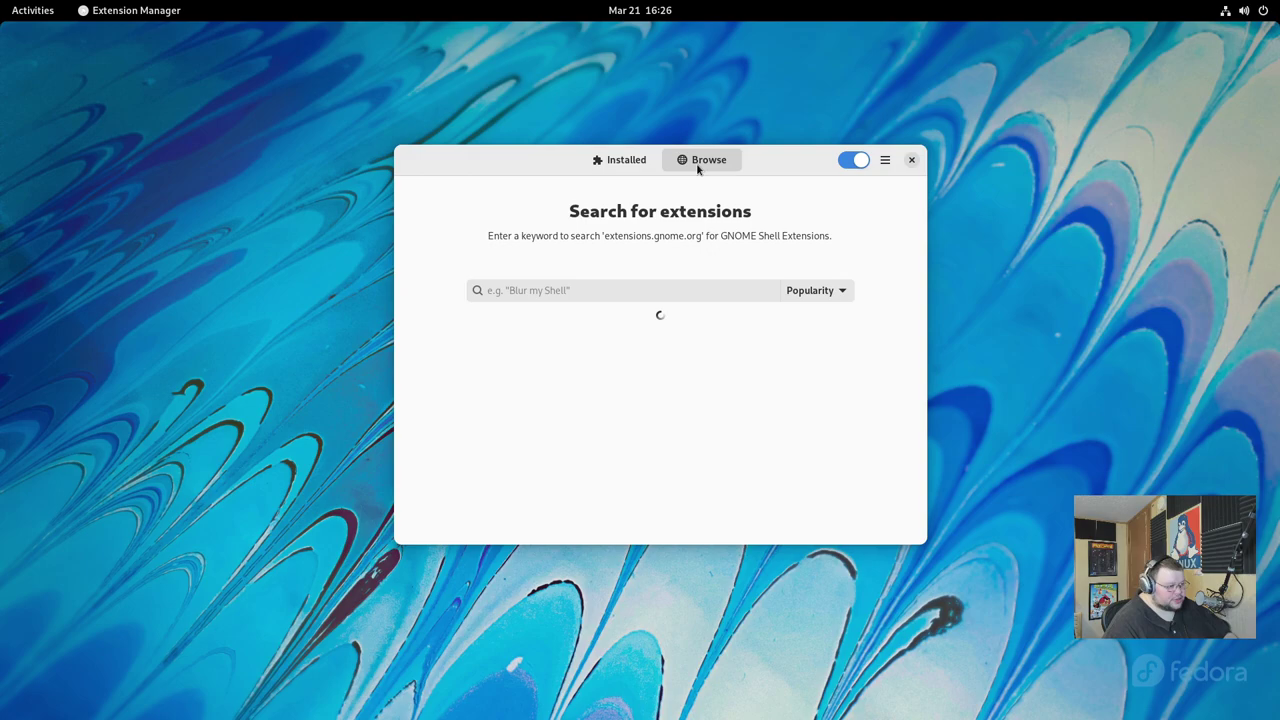
click(540, 290)
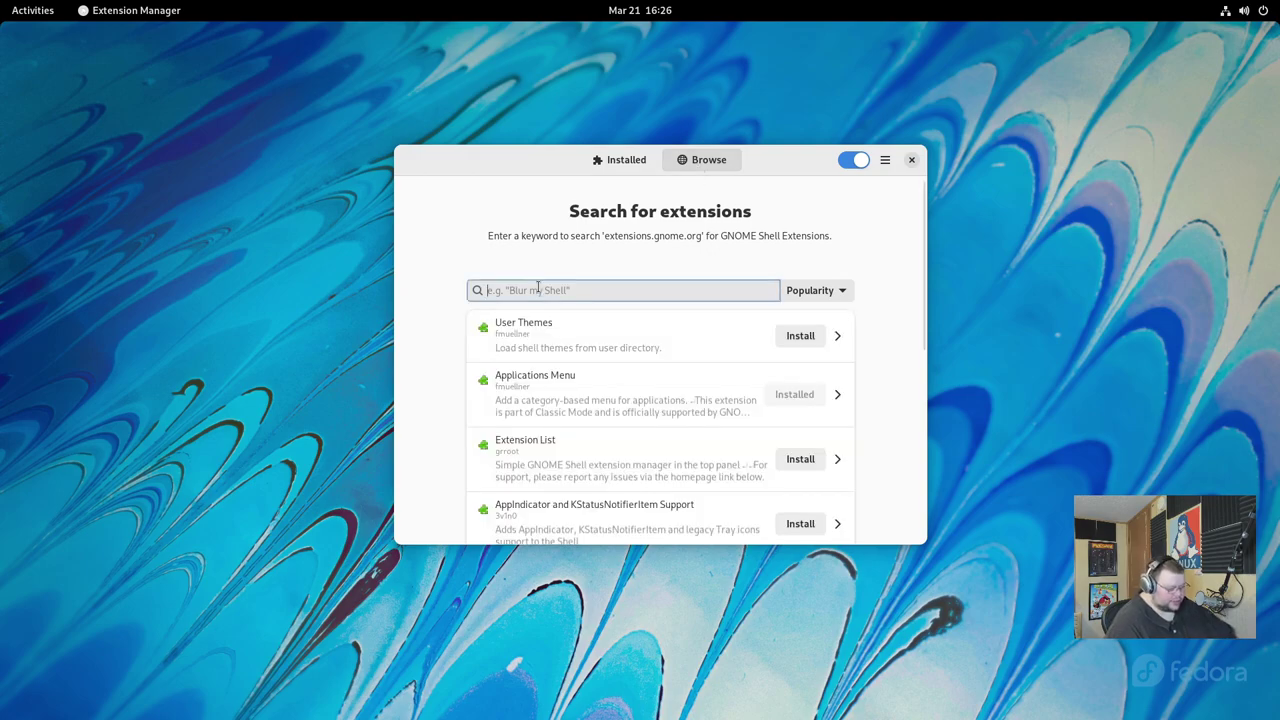
text(dash)
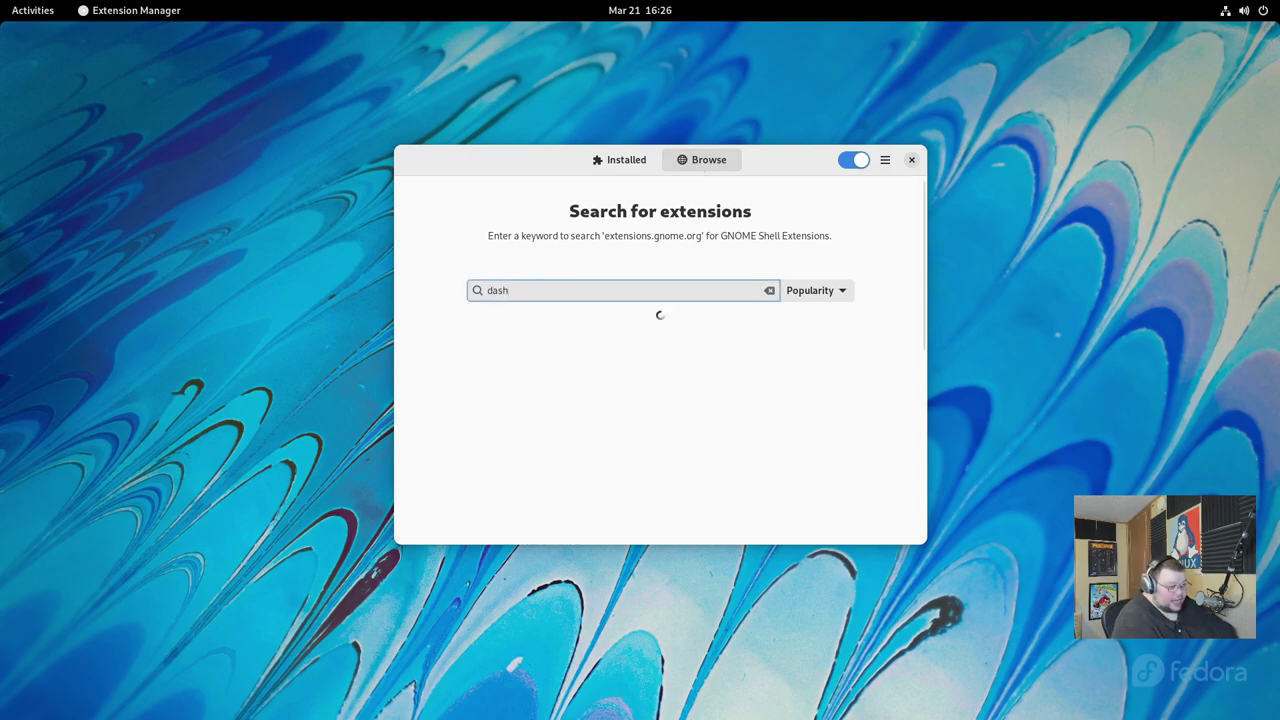
text( to dock)
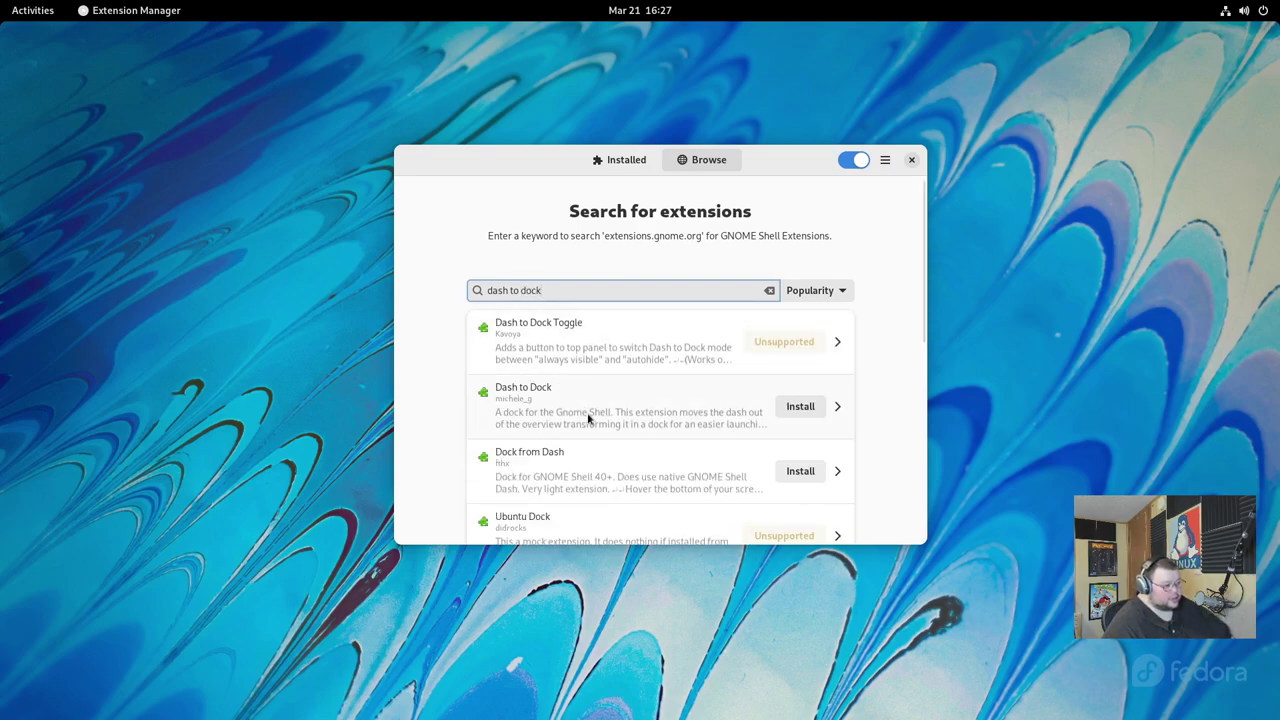
click(805, 412)
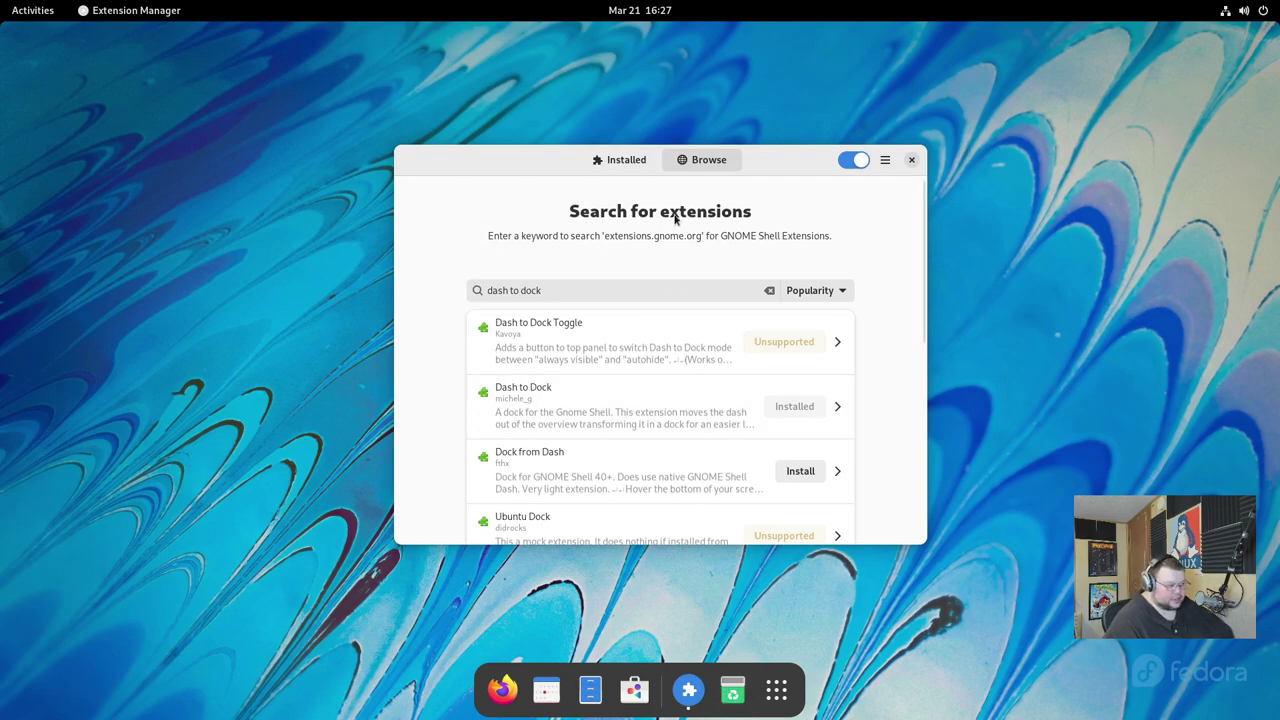
Review the installed extensions, including Dash to Dock, and close Extension Manager.
click(637, 172)
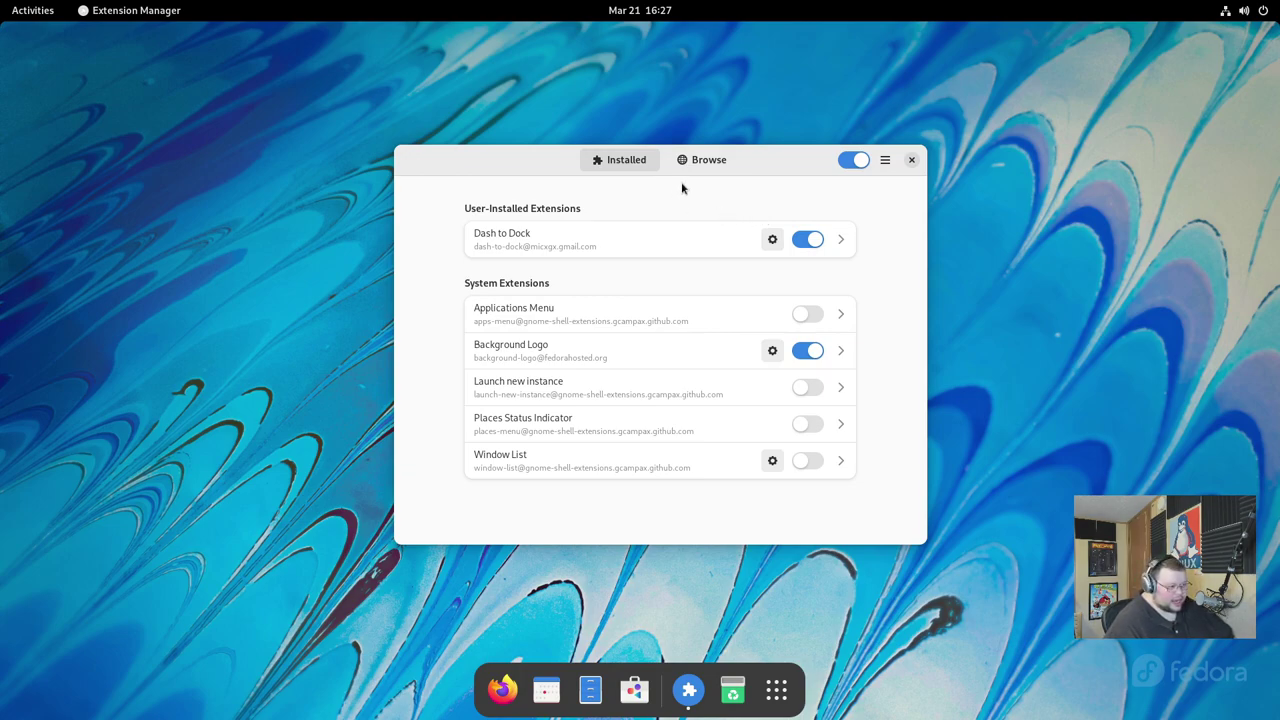
drag(758, 165, 731, 148)
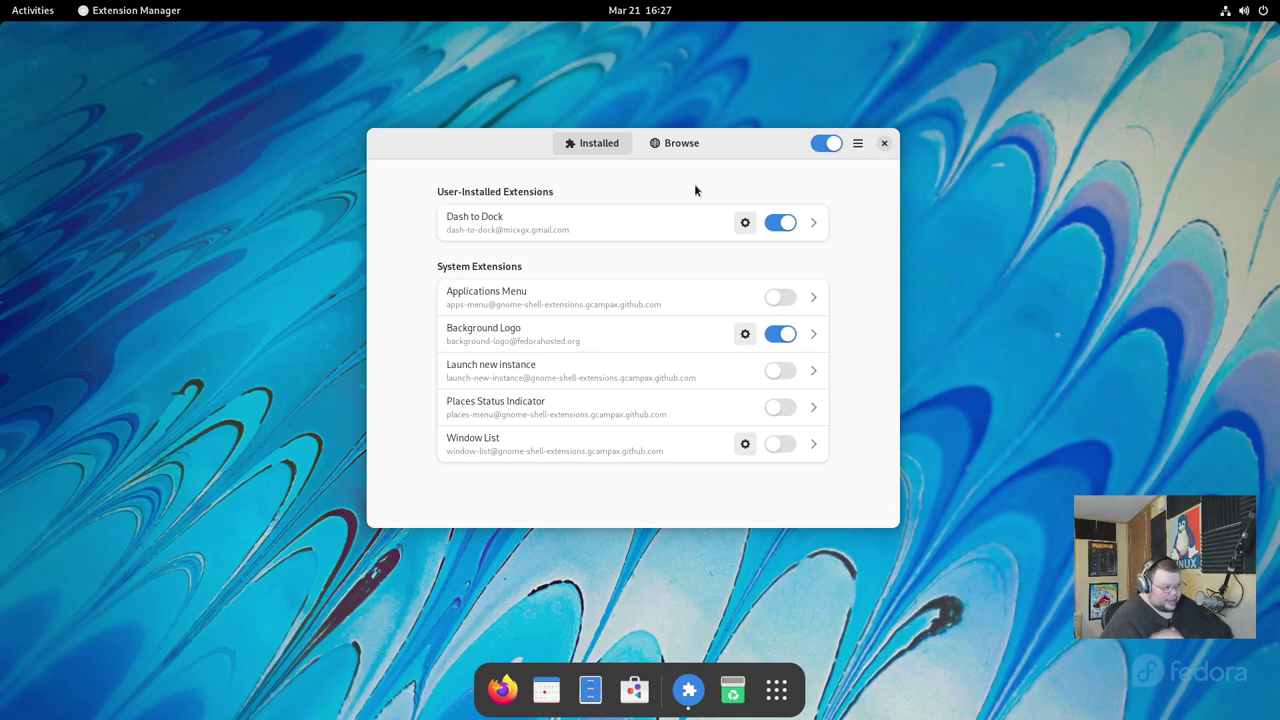
click(883, 145)
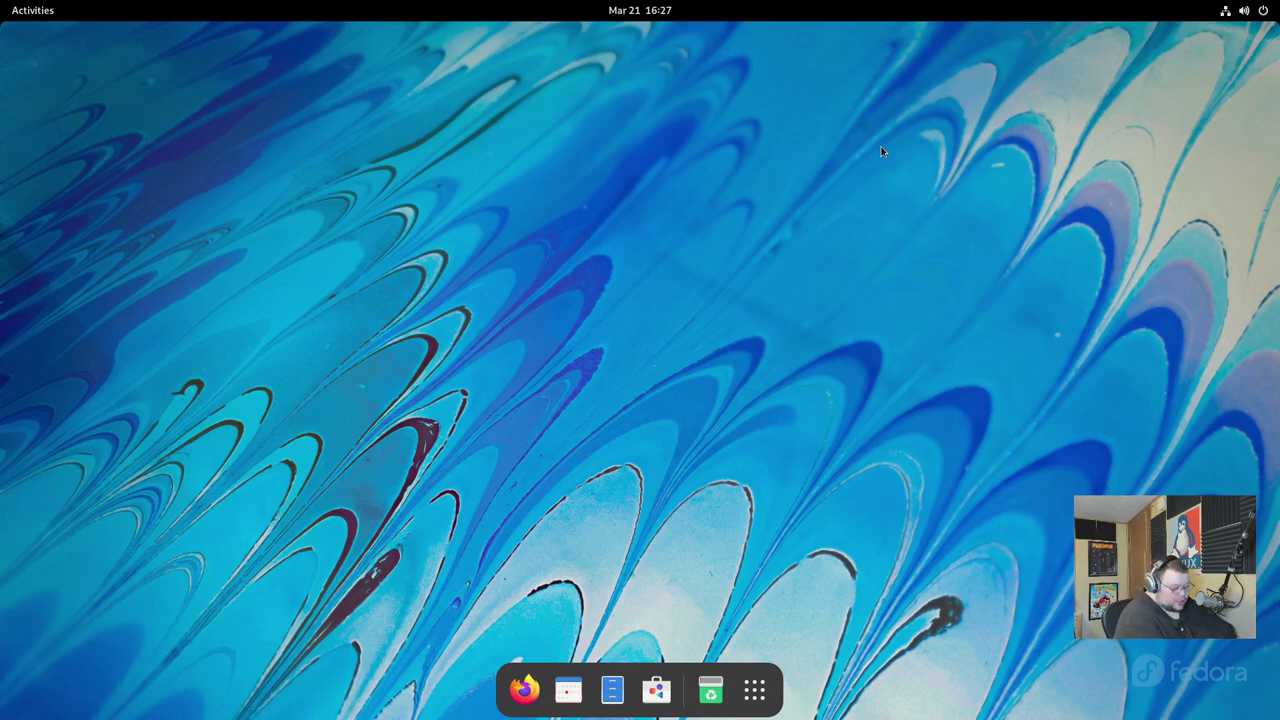
Open a terminal from the Activities search and enlarge its text by three zoom levels.
key(super)
text(terminal)
key(Return)
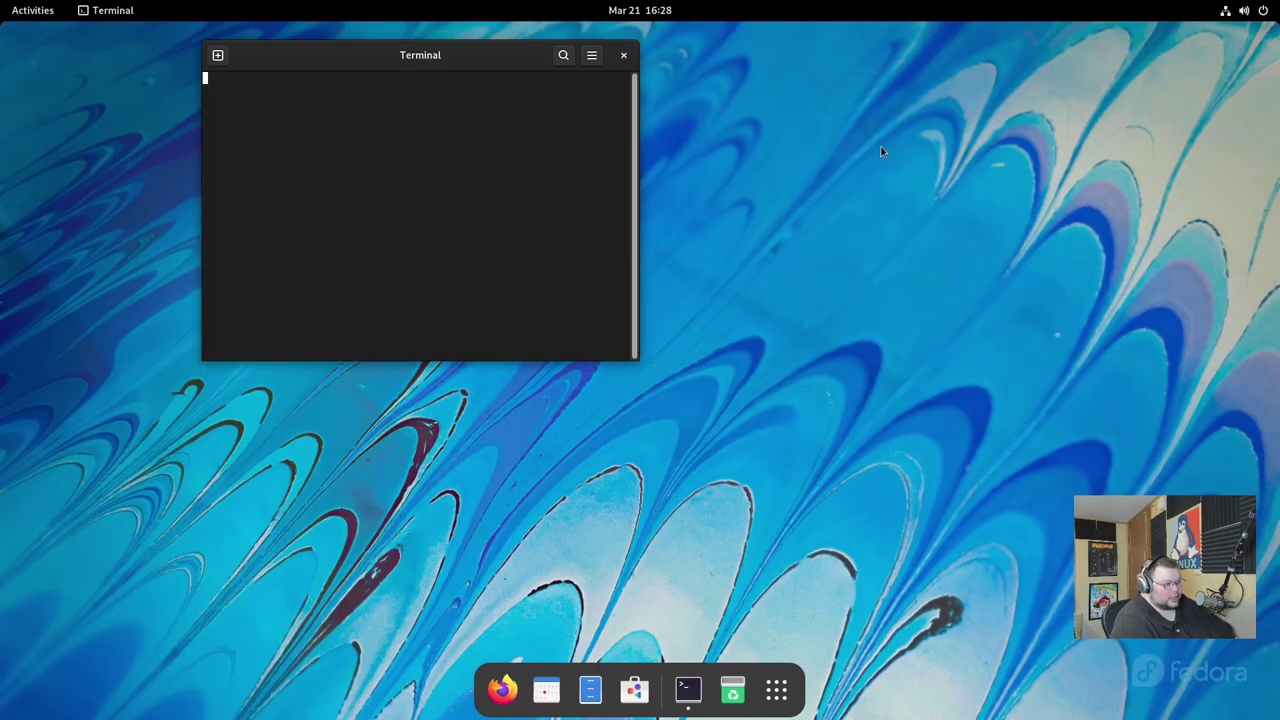
key(ctrl+plus)
key(ctrl+plus)
key(ctrl+plus)
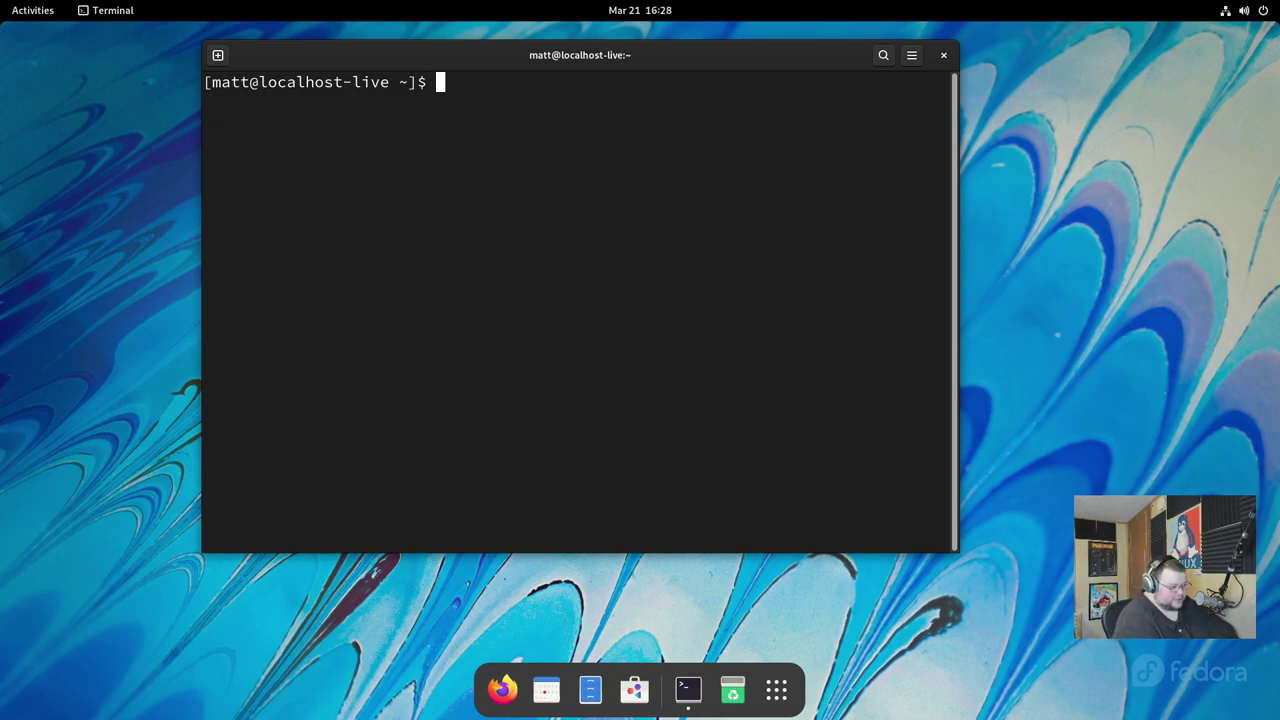
Change to /etc/dnf and open dnf.conf with sudo nano, entering the account password.
text(cd /)
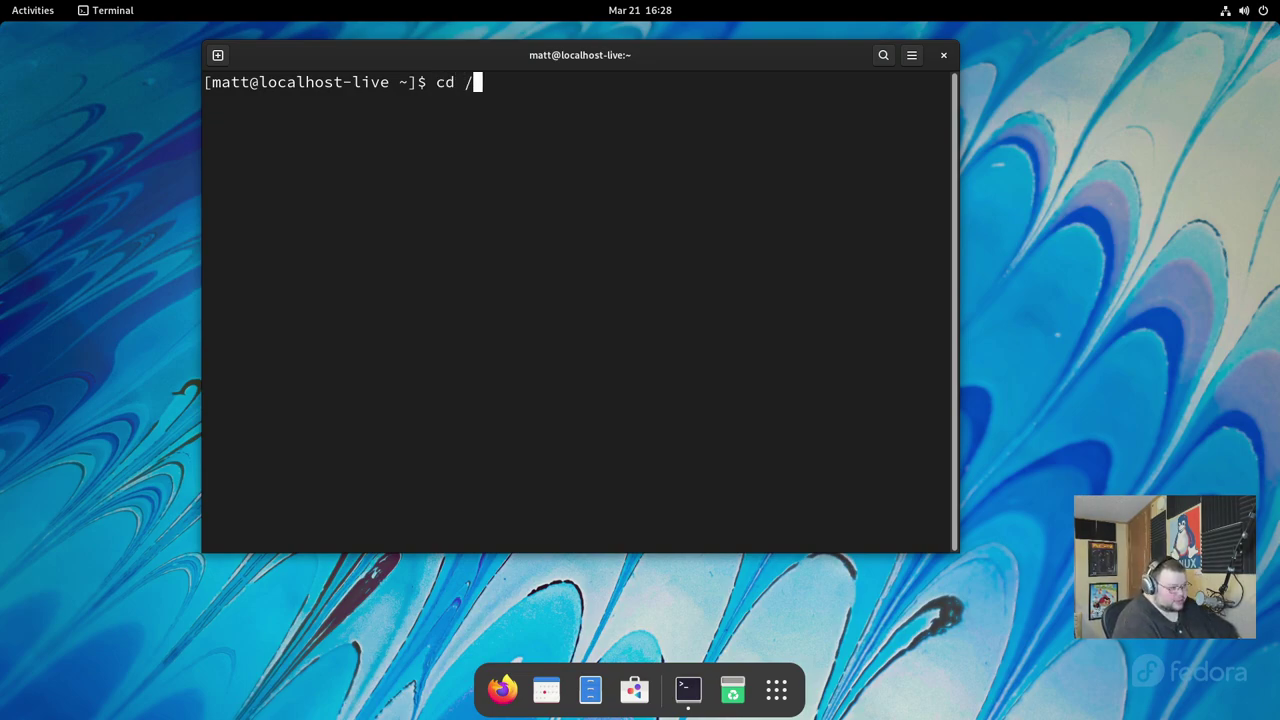
text(etc/dnf)
key(Return)
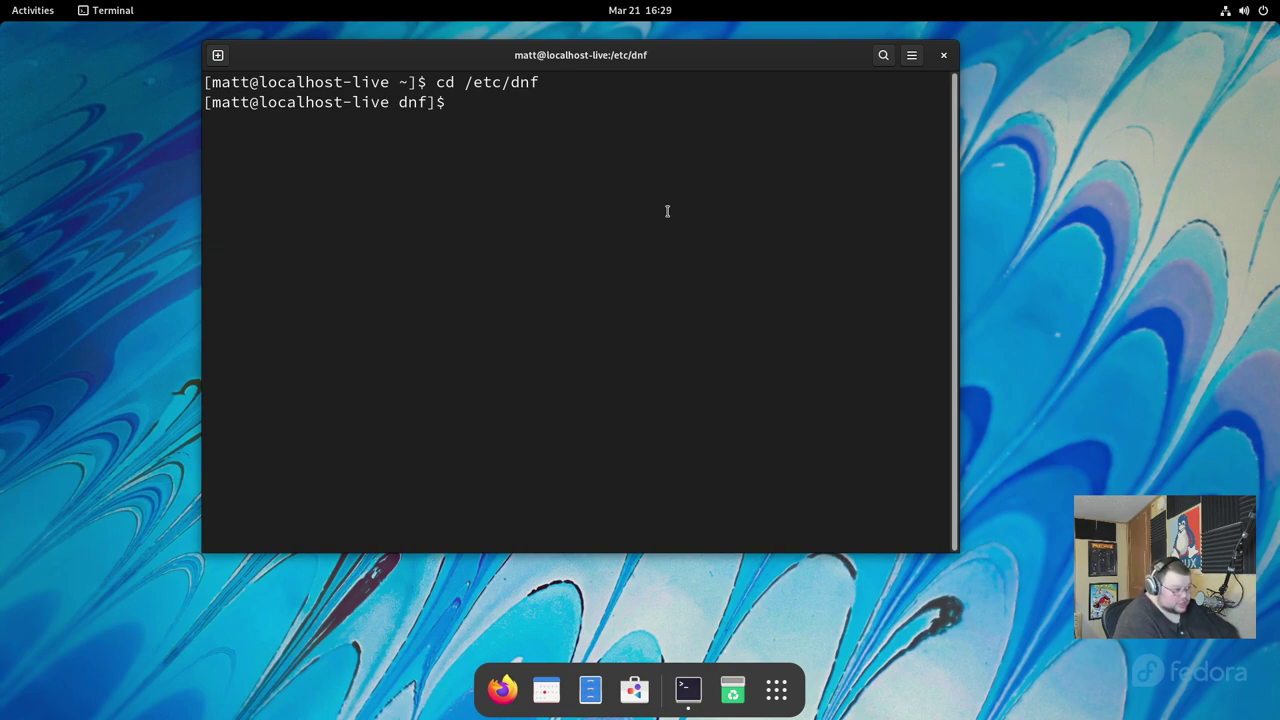
text(sudo nano )
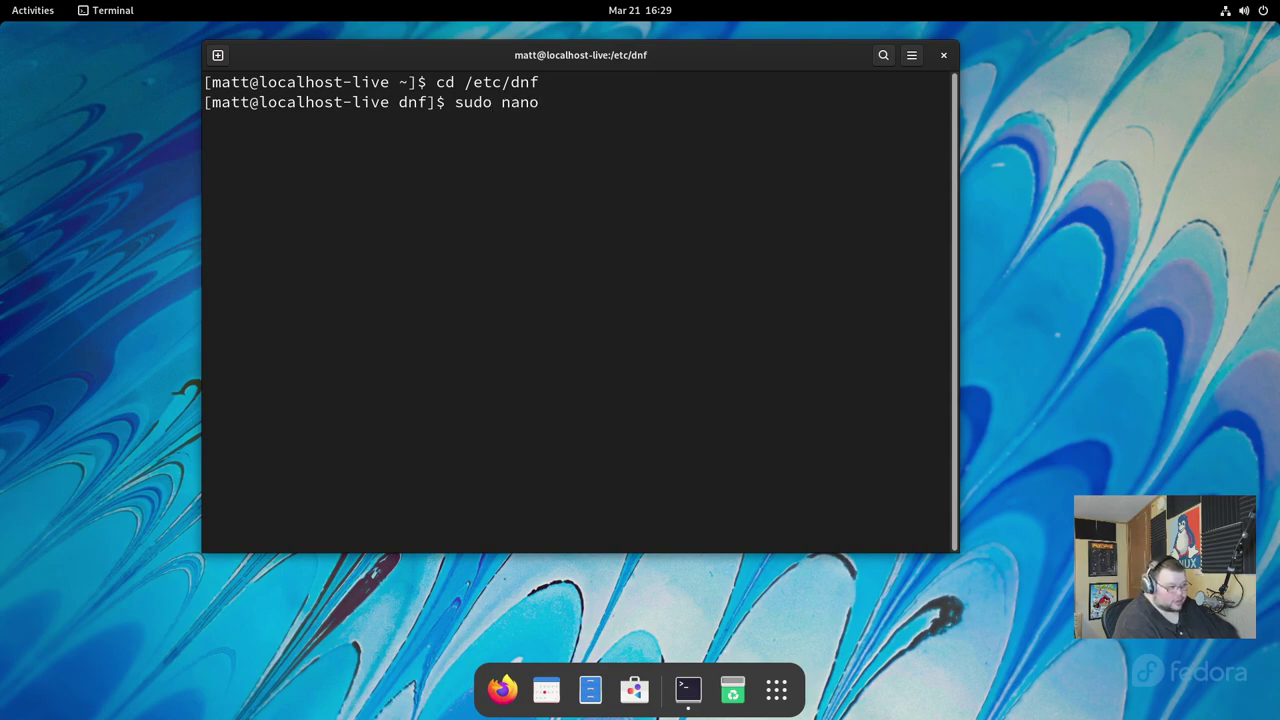
text(dnf.conf)
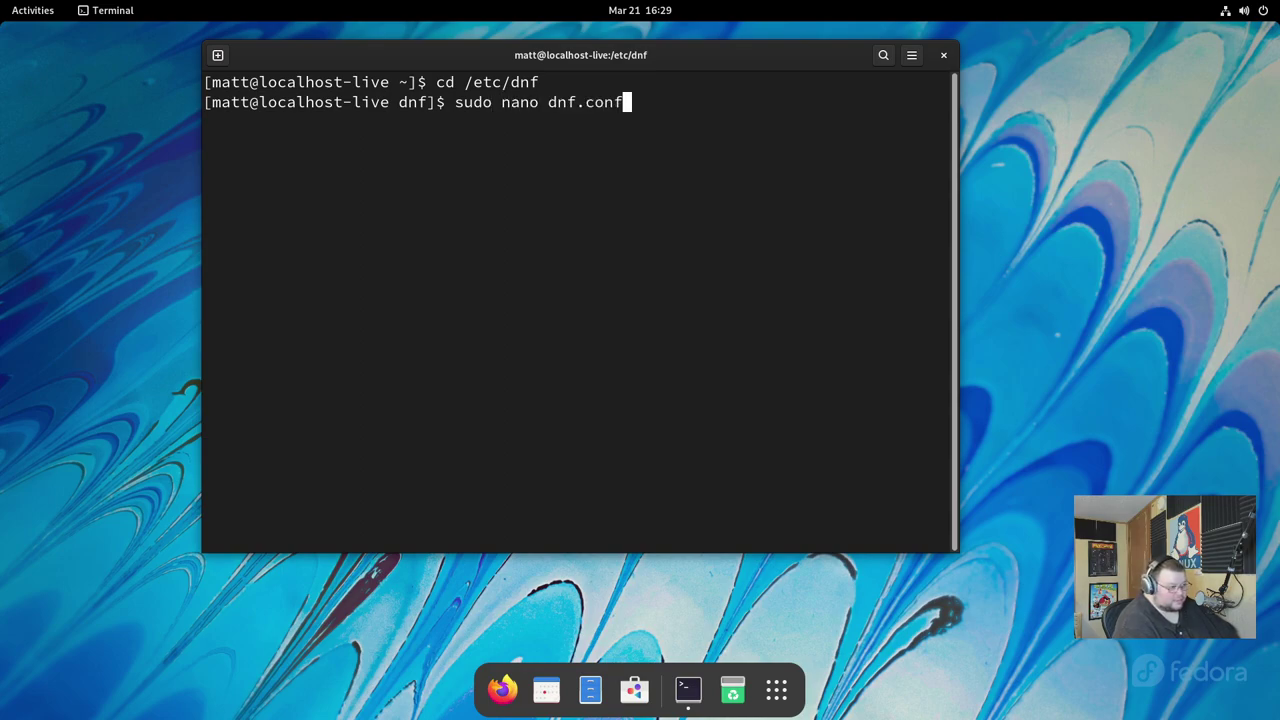
key(Return)
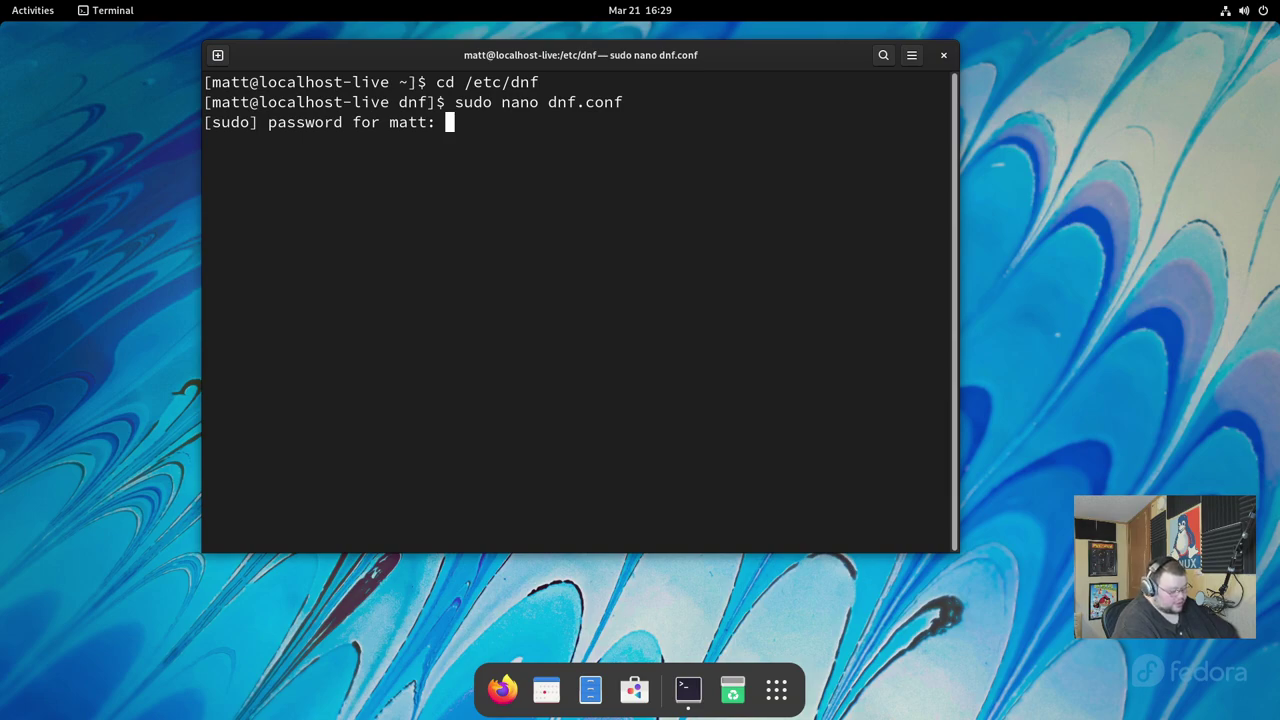
key(Return)
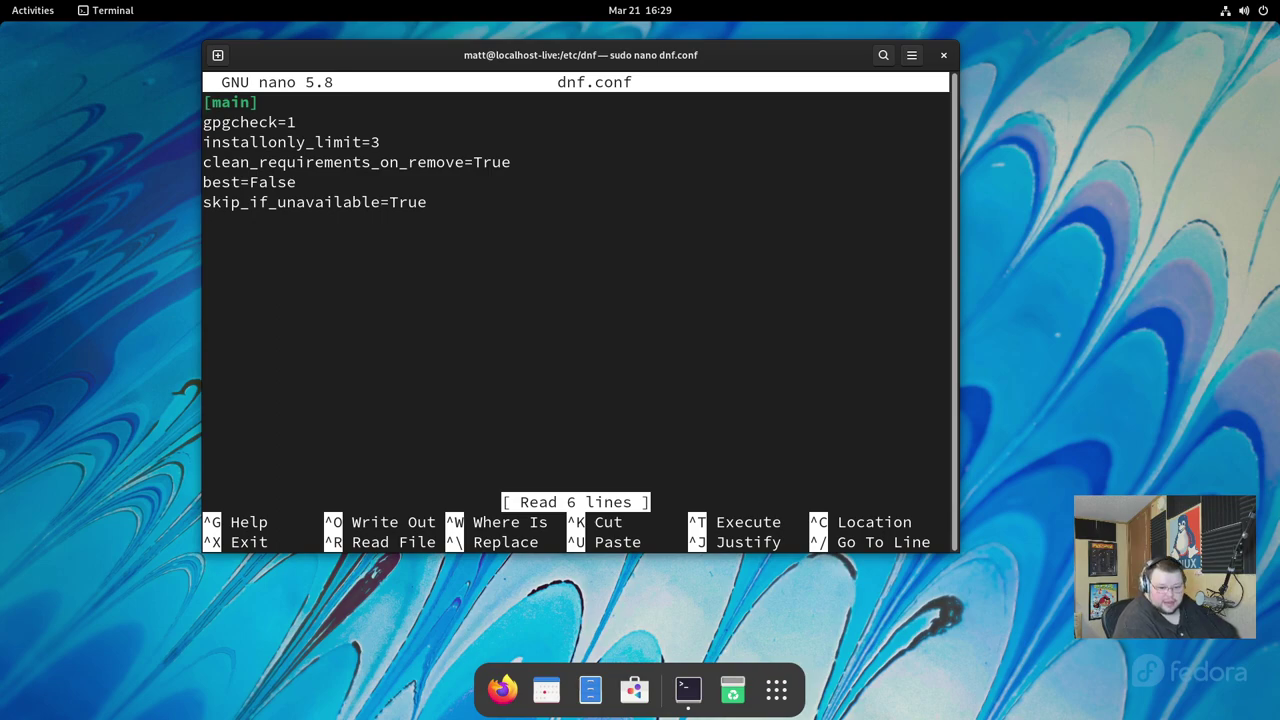
Add the line fastestmirror=true below skip_if_unavailable=True in dnf.conf, leaving no stray characters in the file.
text(j)
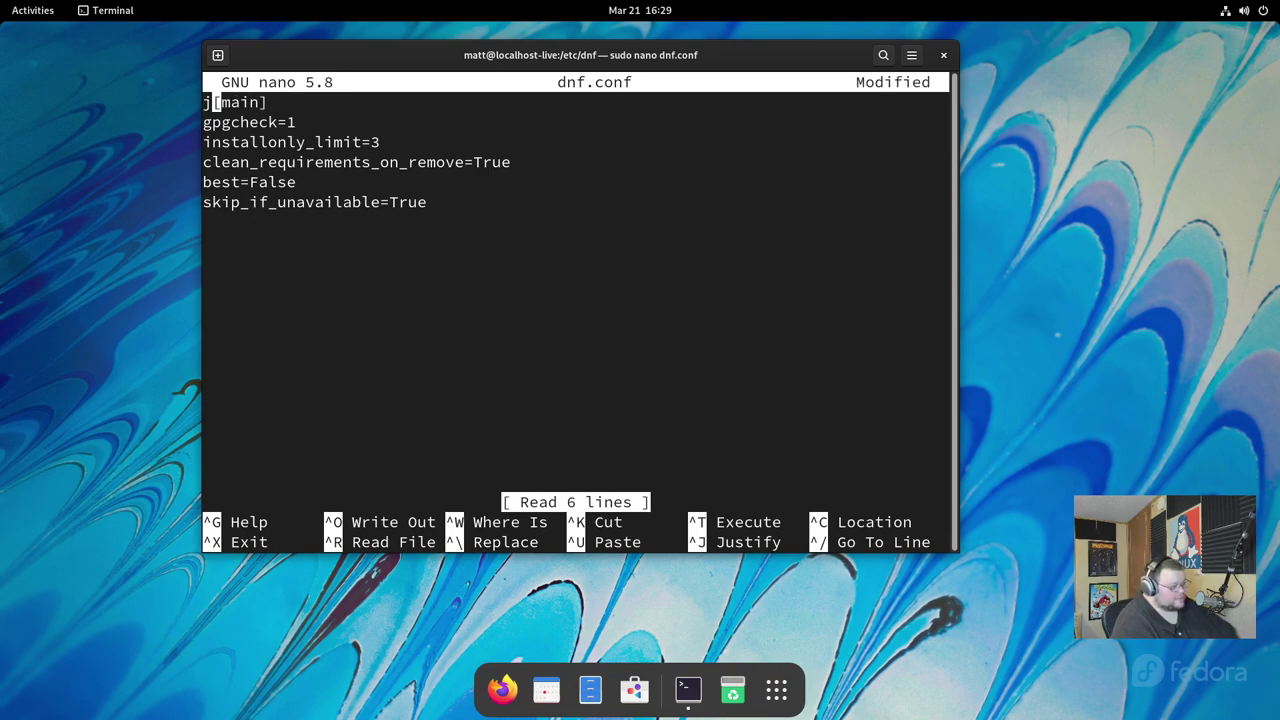
key(BackSpace)
key(Down)
key(Down)
key(Down)
key(Down)
key(Down)
key(Down)
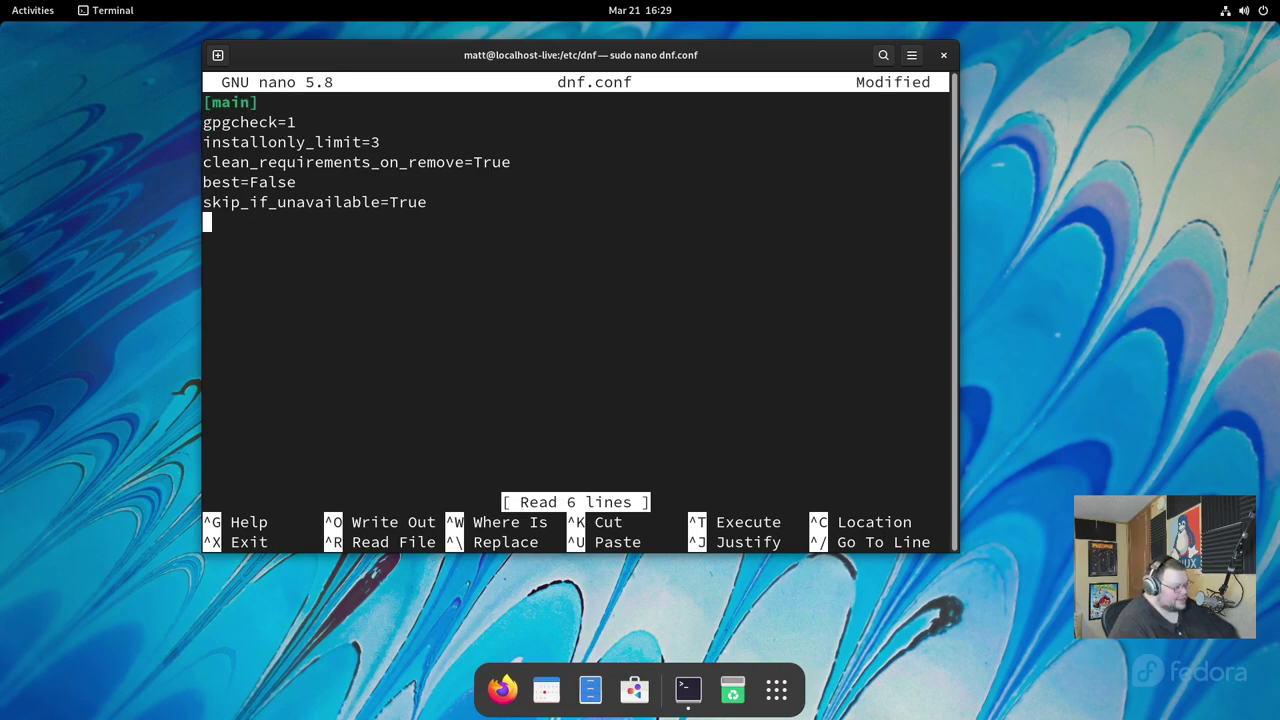
text(fast)
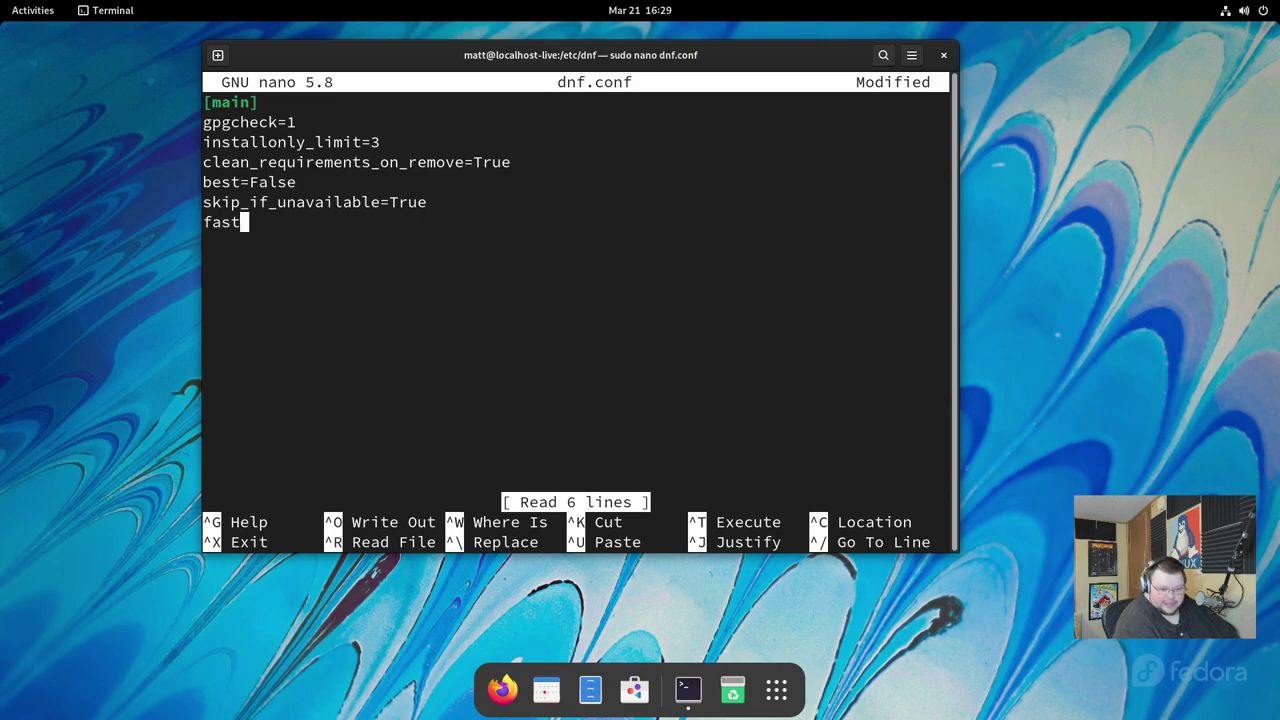
text(estmi)
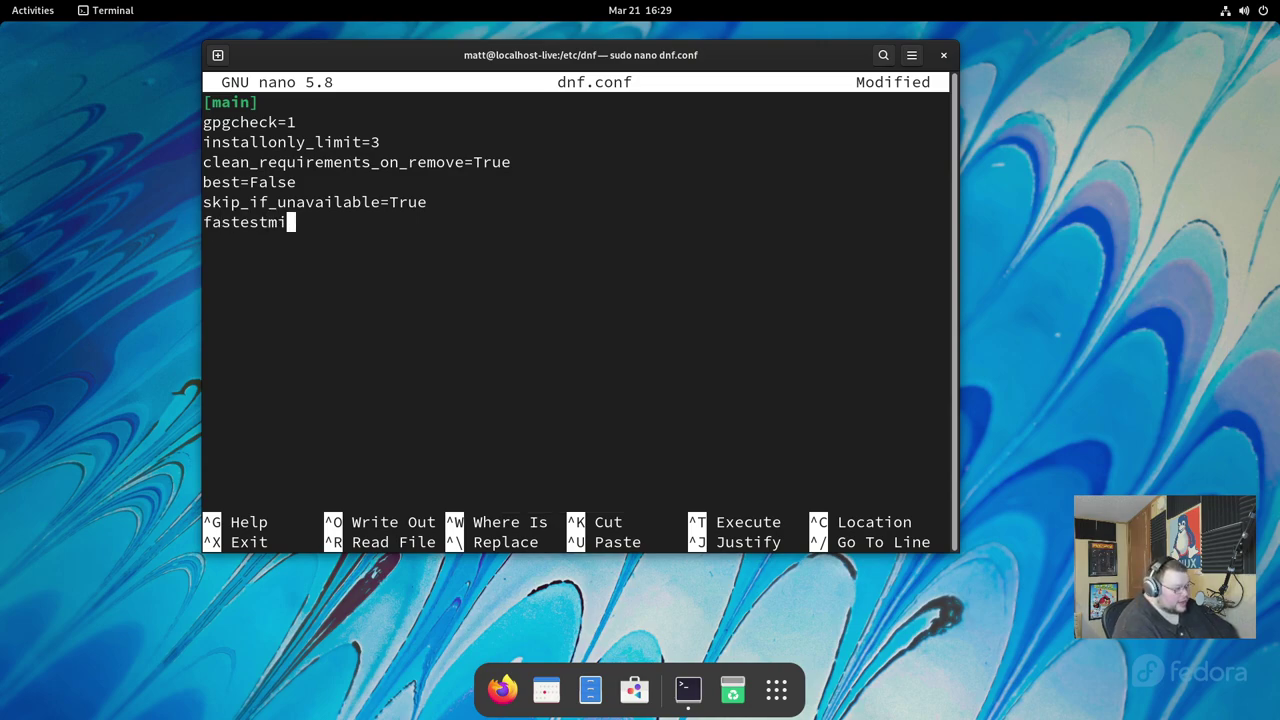
text(rror)
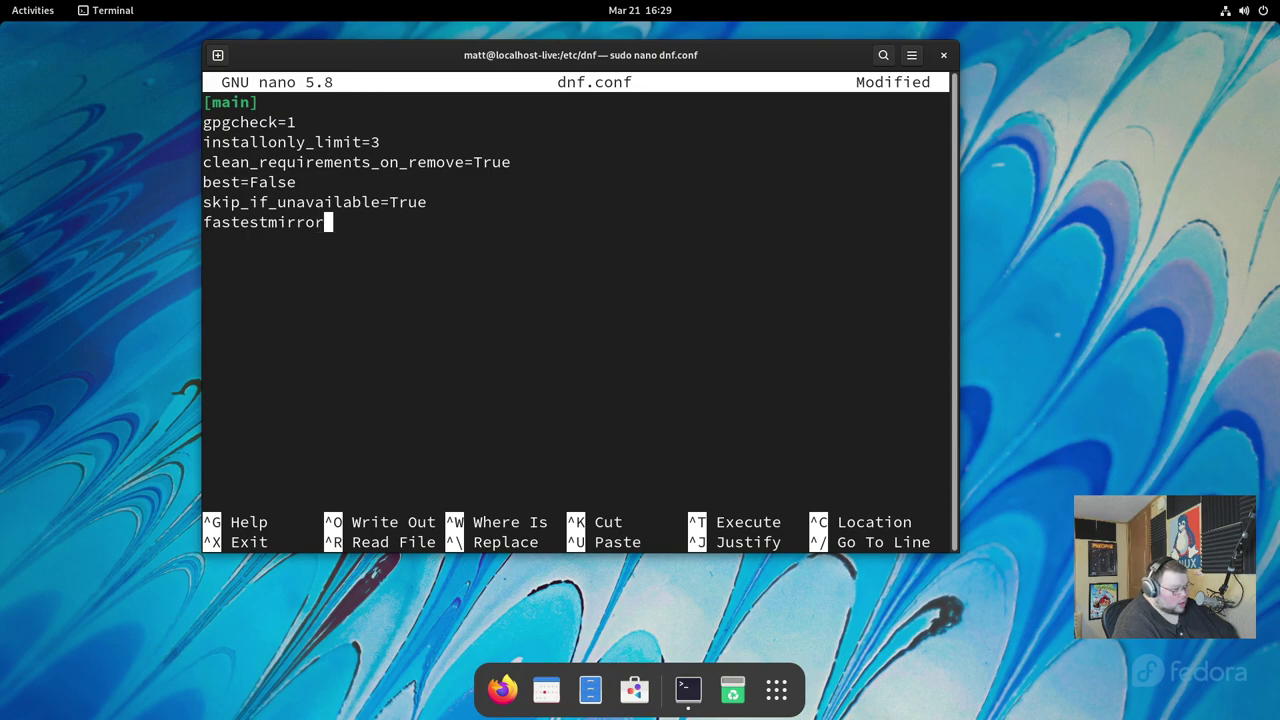
text(=true)
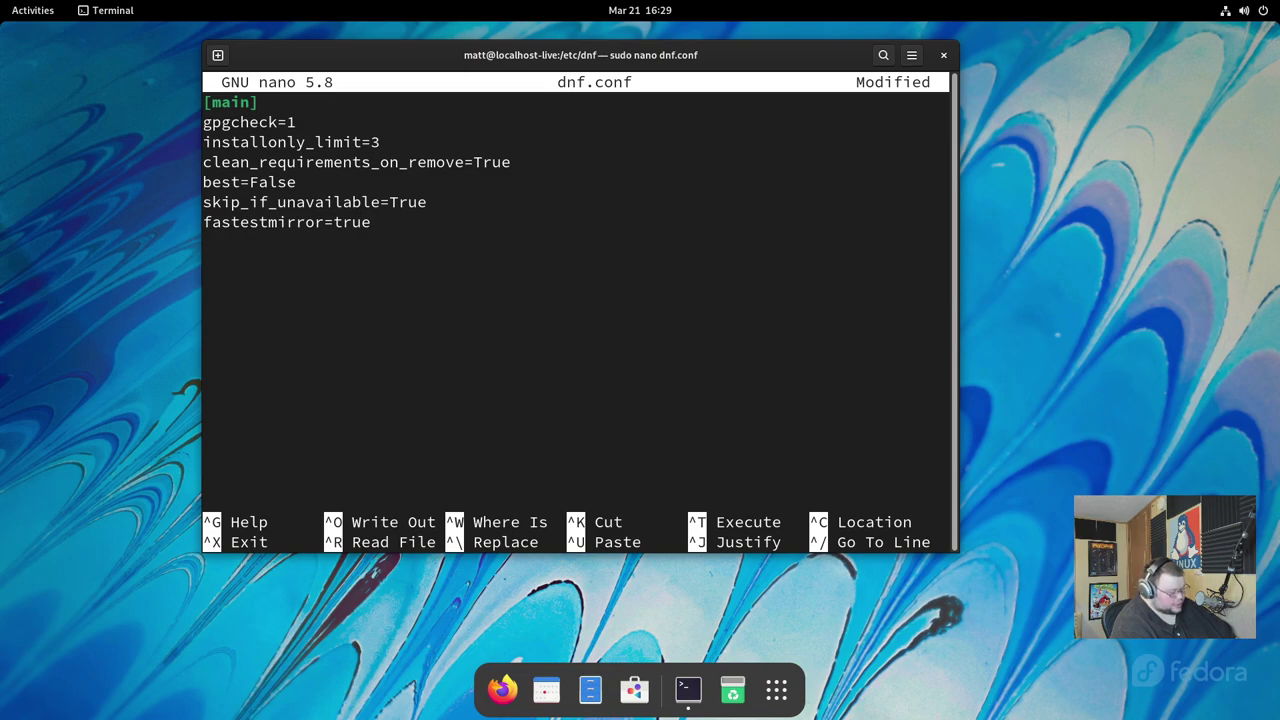
Save the modified dnf.conf under its existing name and exit nano.
key(ctrl+x)
key(y)
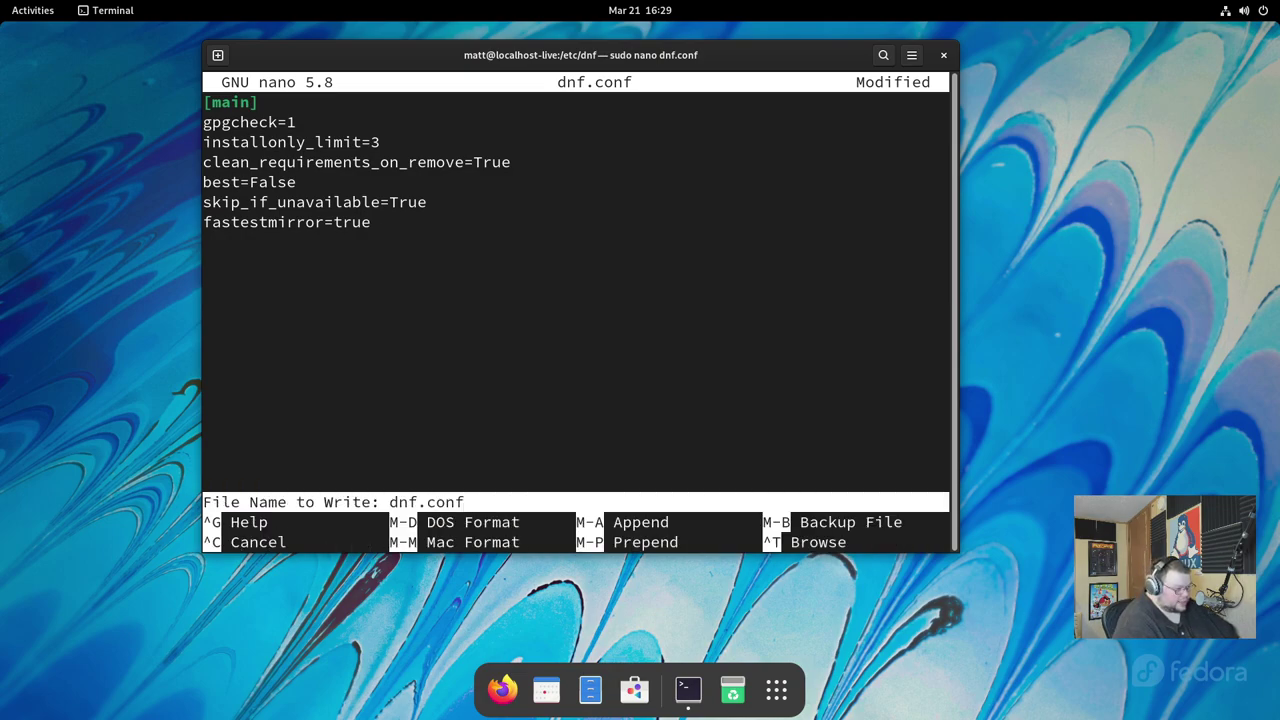
key(Return)
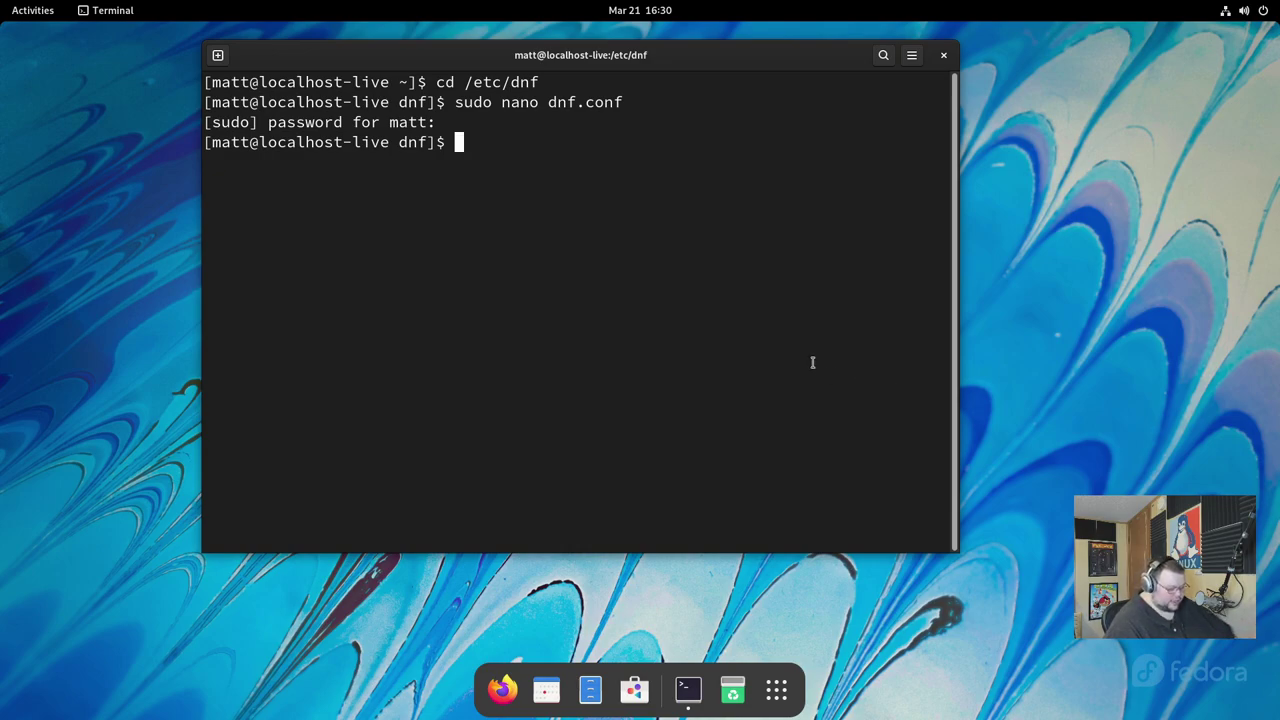
Return to the home directory with cd and clear the terminal screen.
key(ctrl+l)
text(cd)
key(Return)
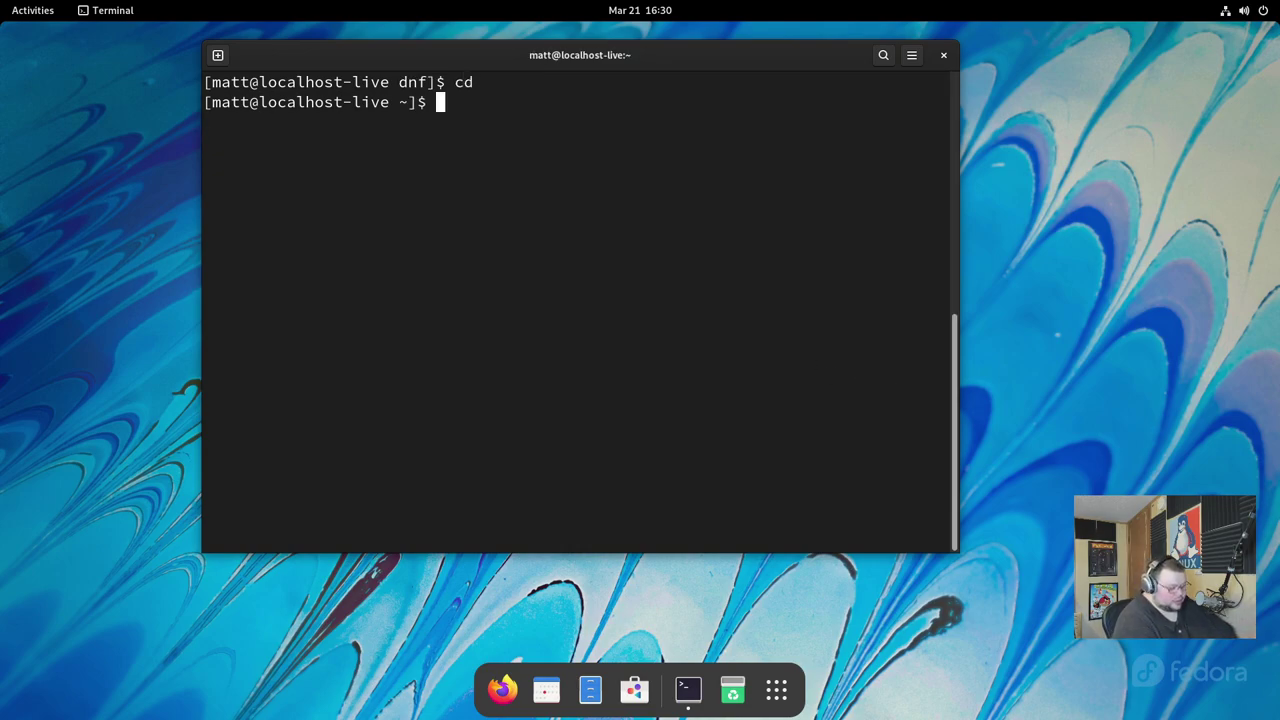
key(ctrl+l)
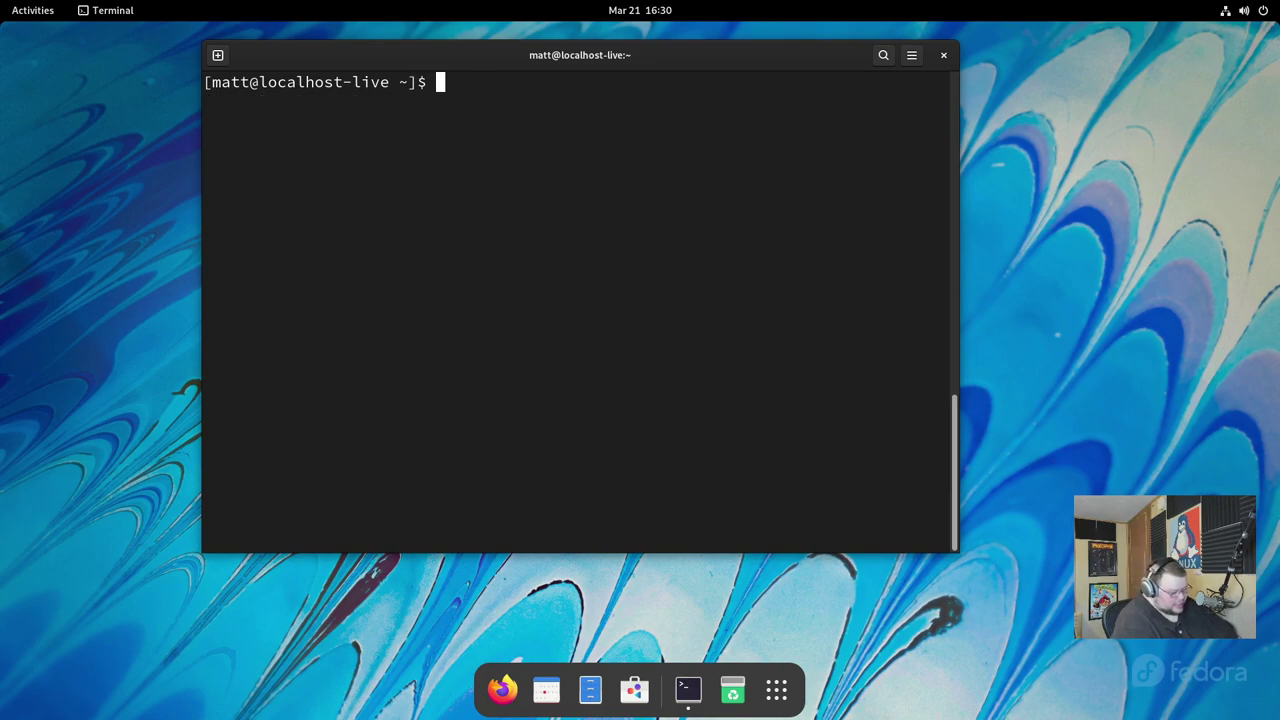
Install Audacity with sudo dnf install audacity and accept the transaction with y.
text(sudo dnf)
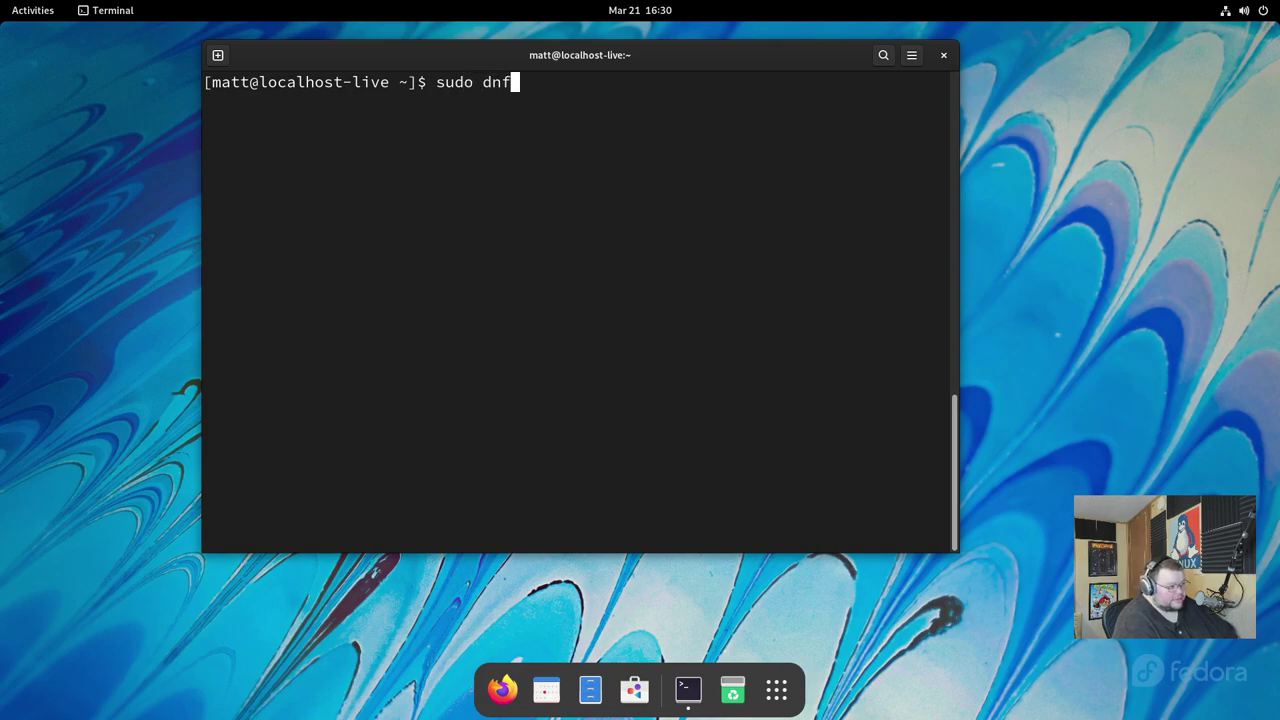
text( install audacit)
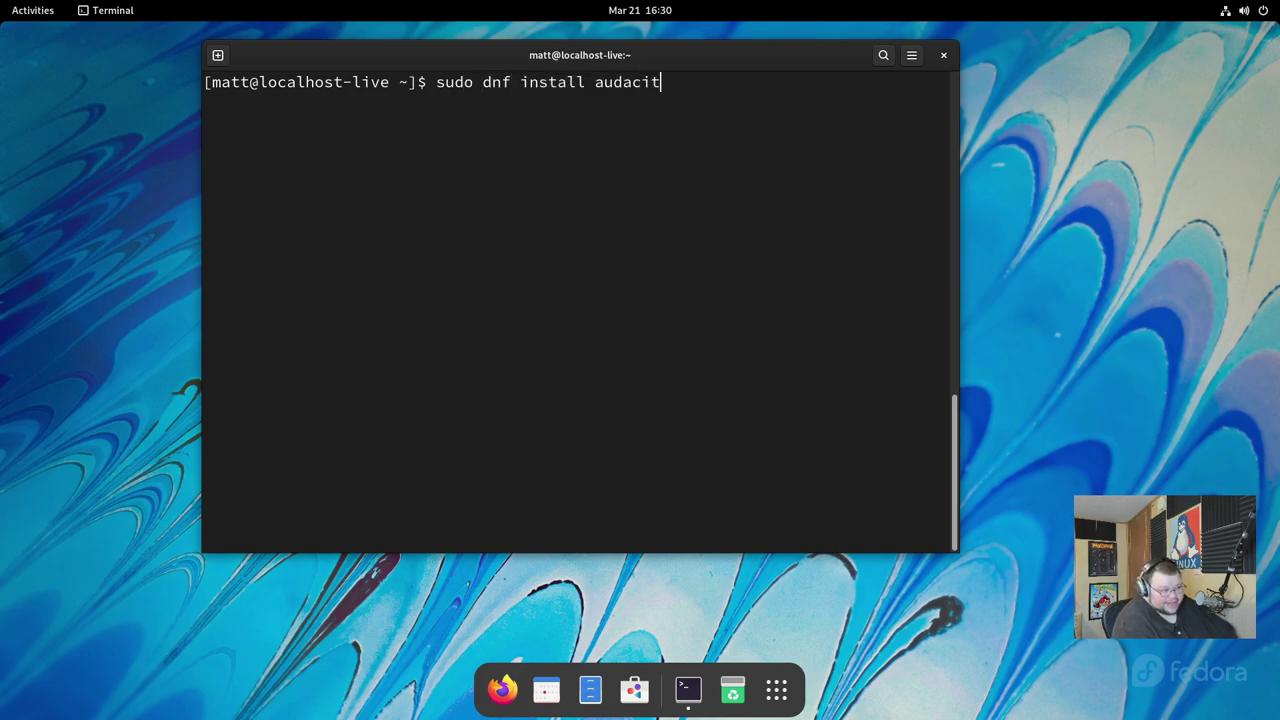
text(y)
key(Return)
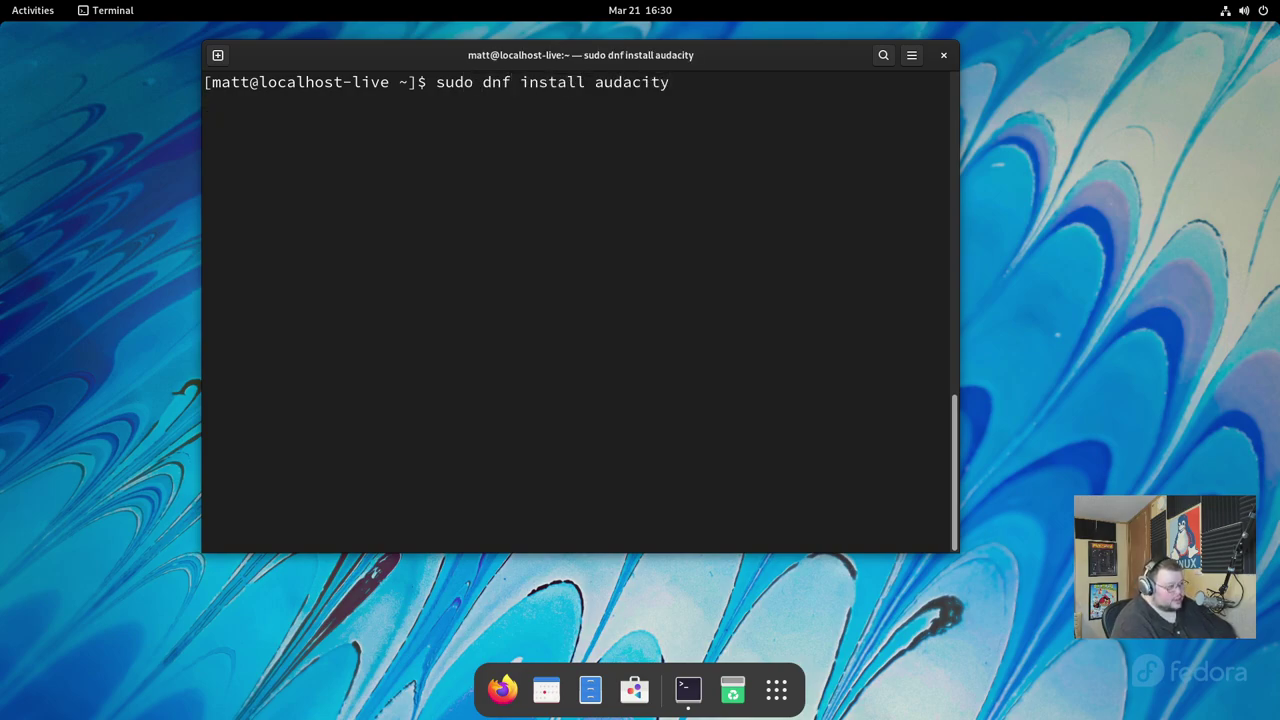
text(y)
key(Return)
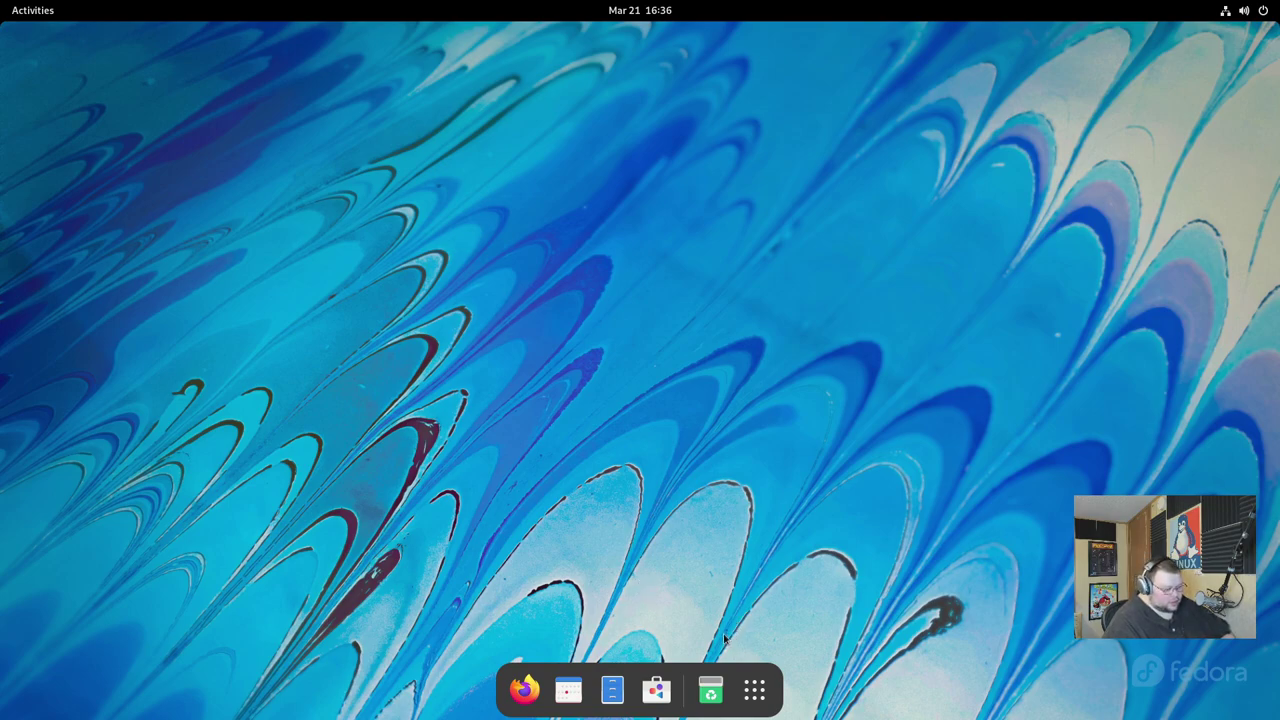
Open a new Terminal window and enlarge its text by three zoom levels.
click(752, 689)
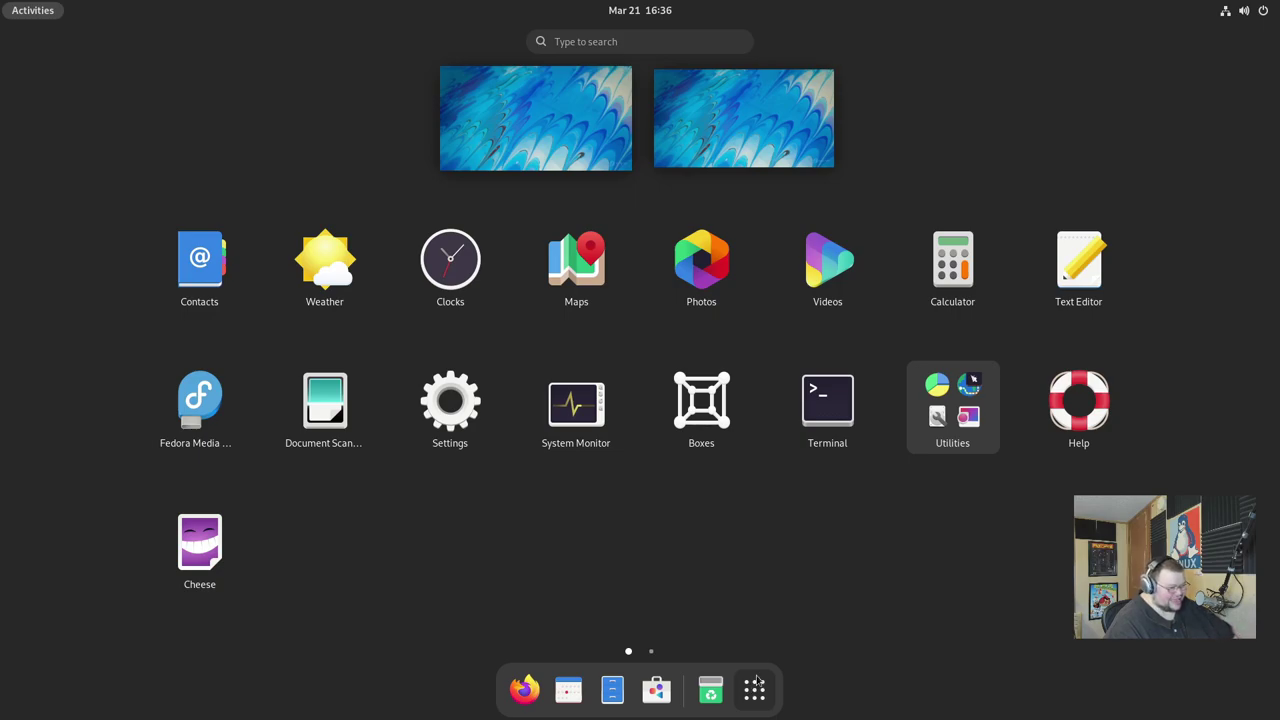
click(826, 392)
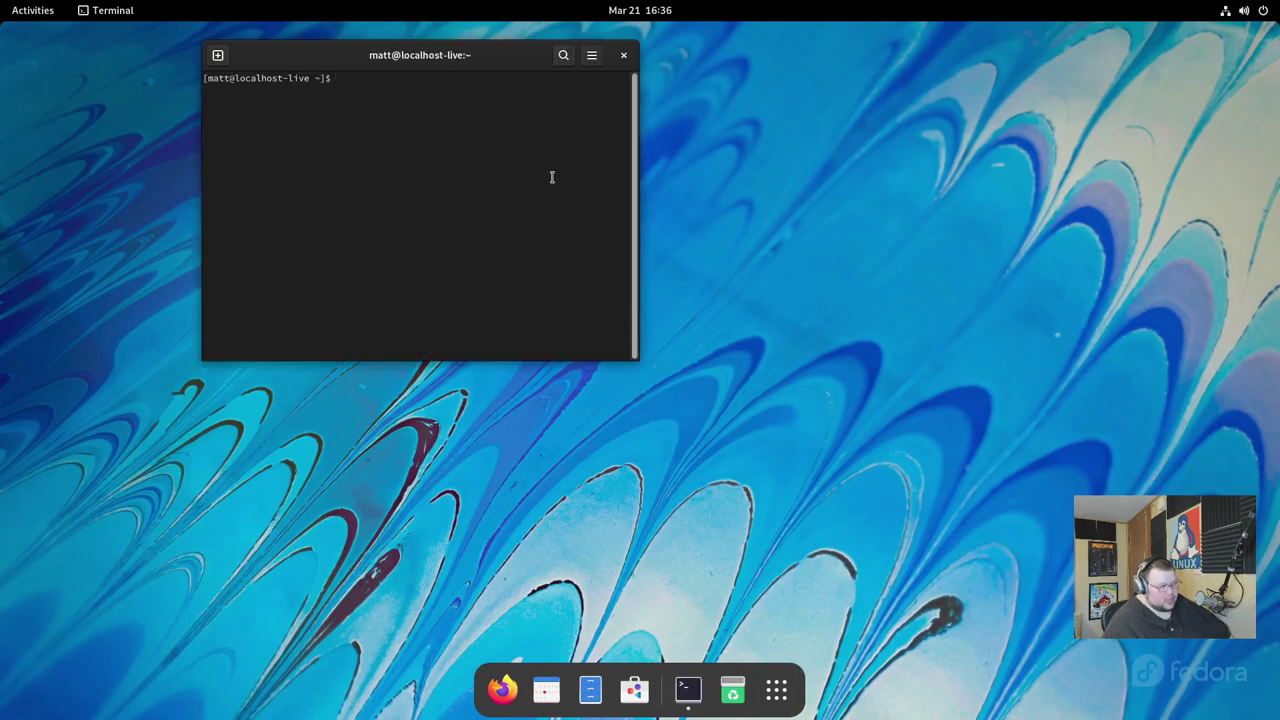
key(ctrl+plus)
key(ctrl+plus)
key(ctrl+plus)
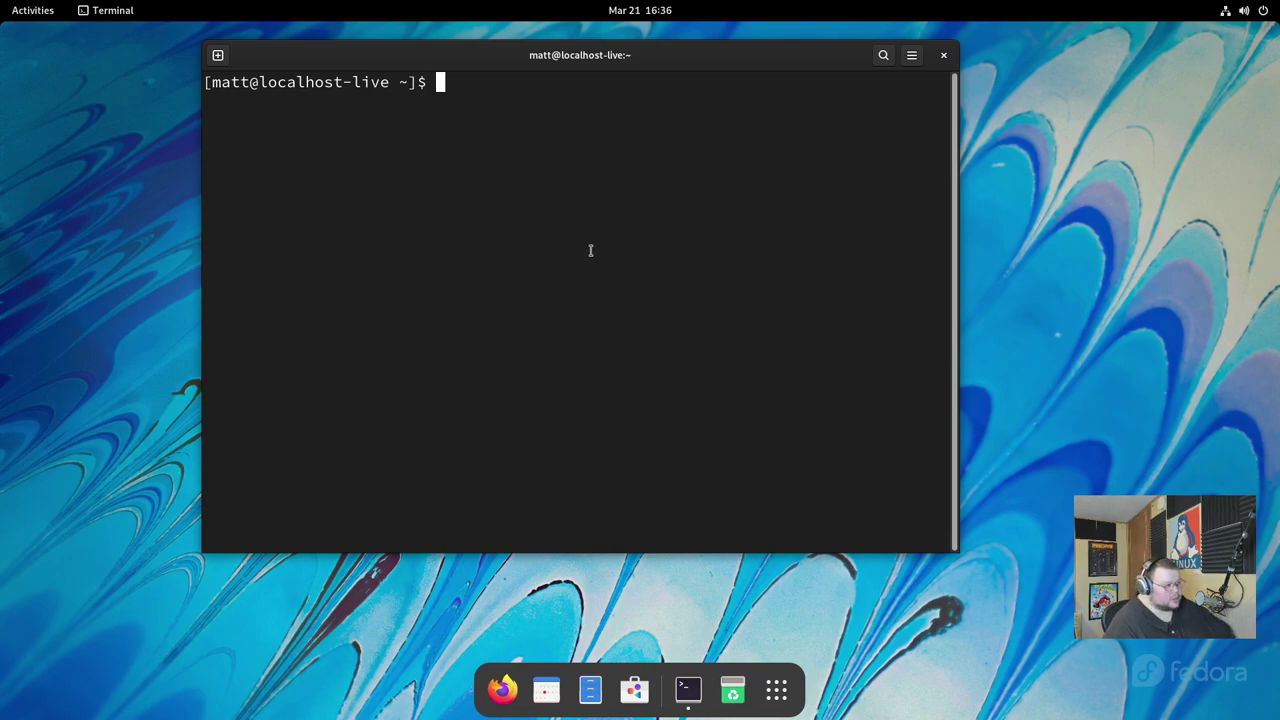
Enable the Fedy repository with sudo dnf copr enable kwizart/fedy, entering the sudo password and answering y to the confirmation.
text(s)
key(ctrl+shift+v)
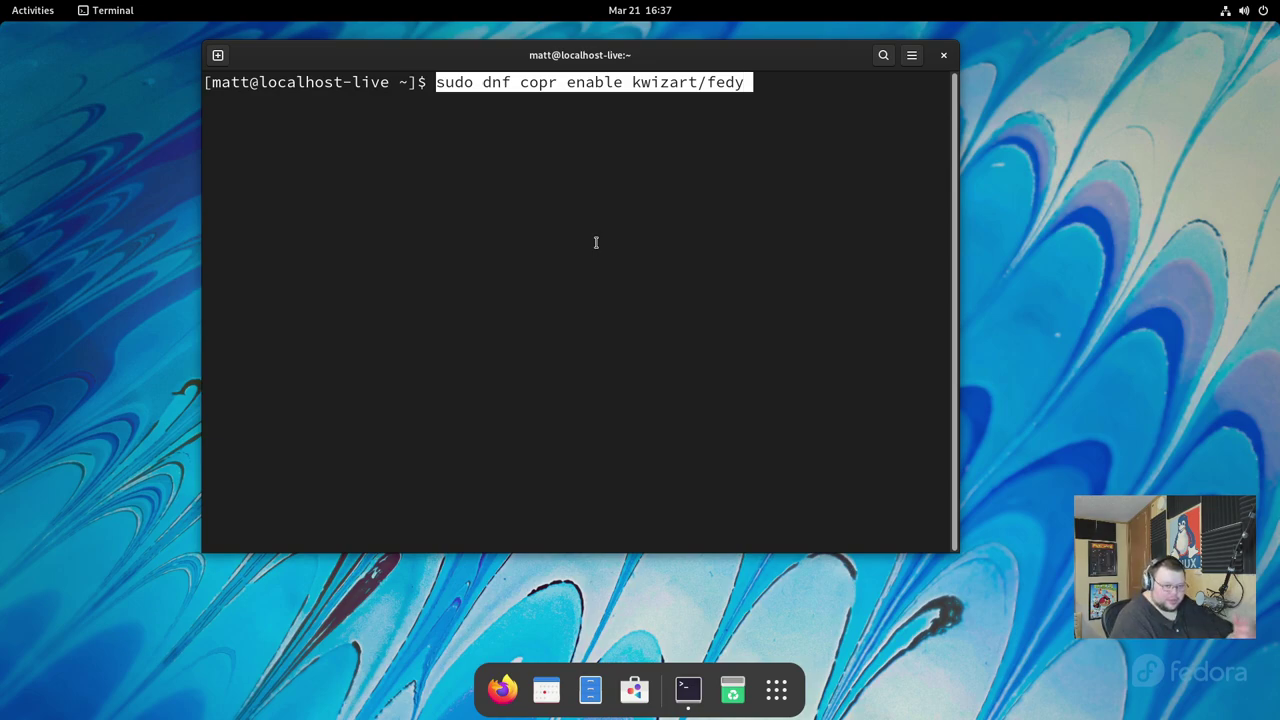
key(Return)
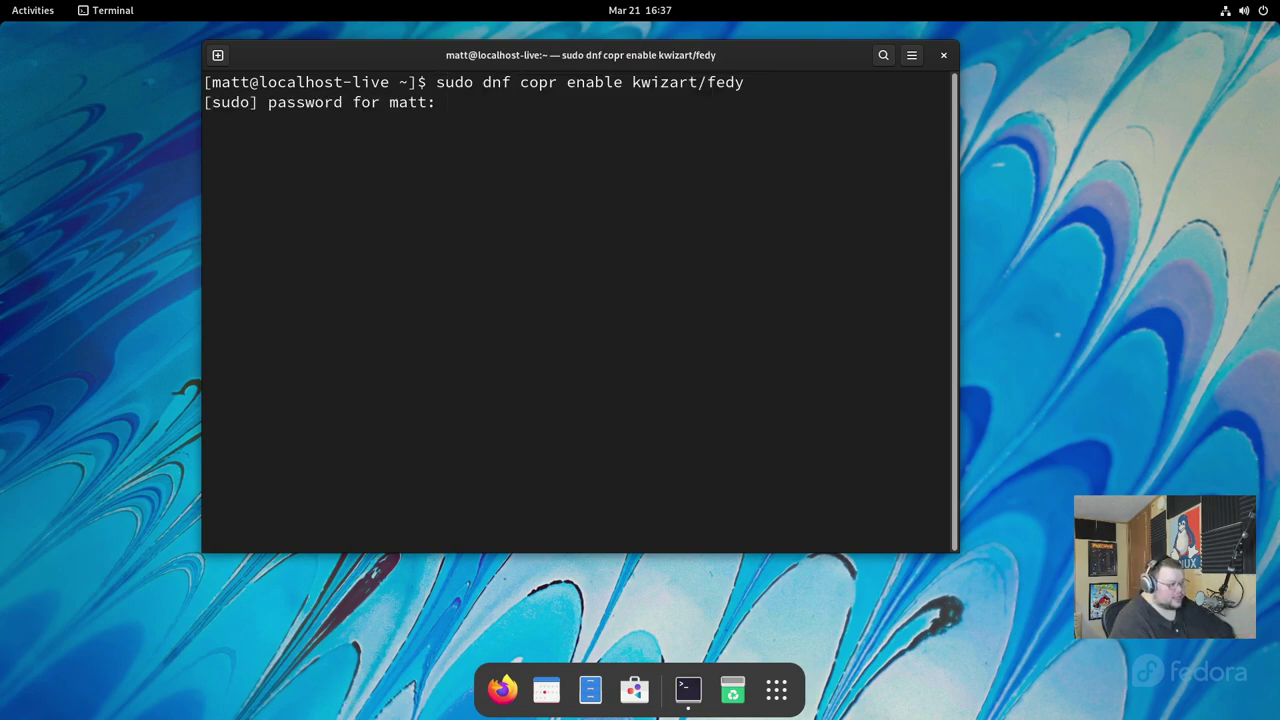
key(Return)
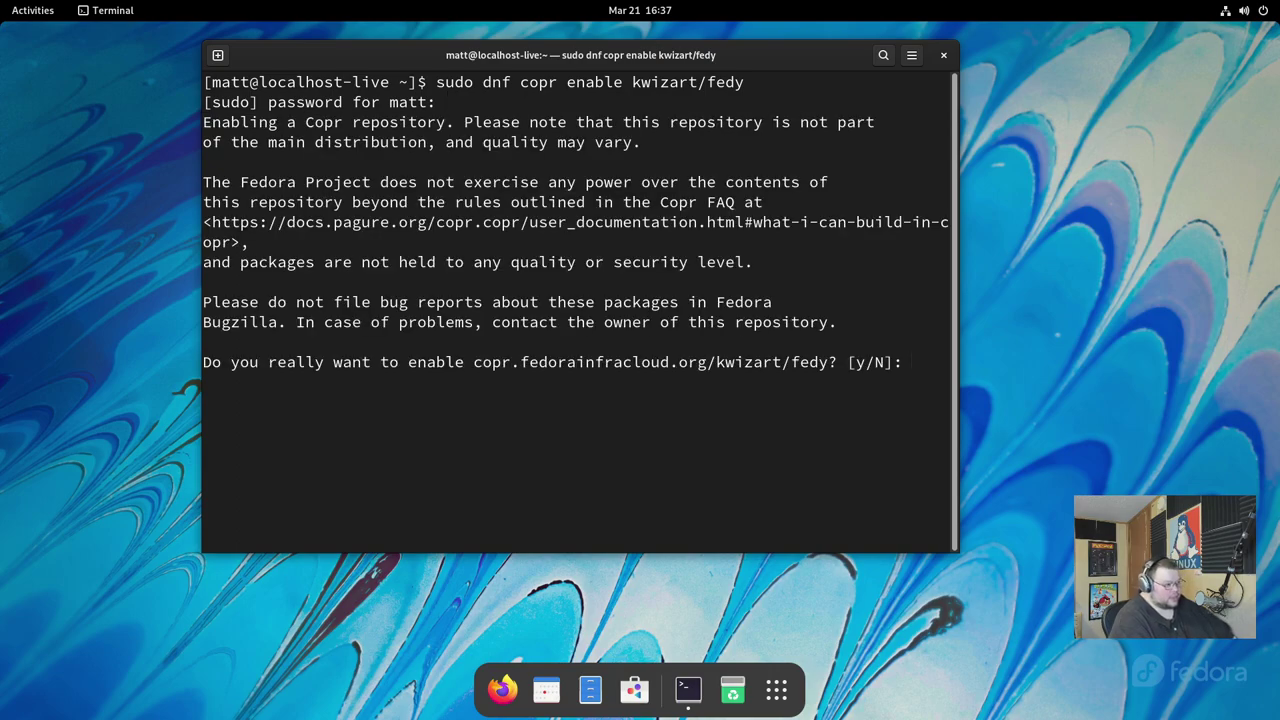
text(y)
key(Return)
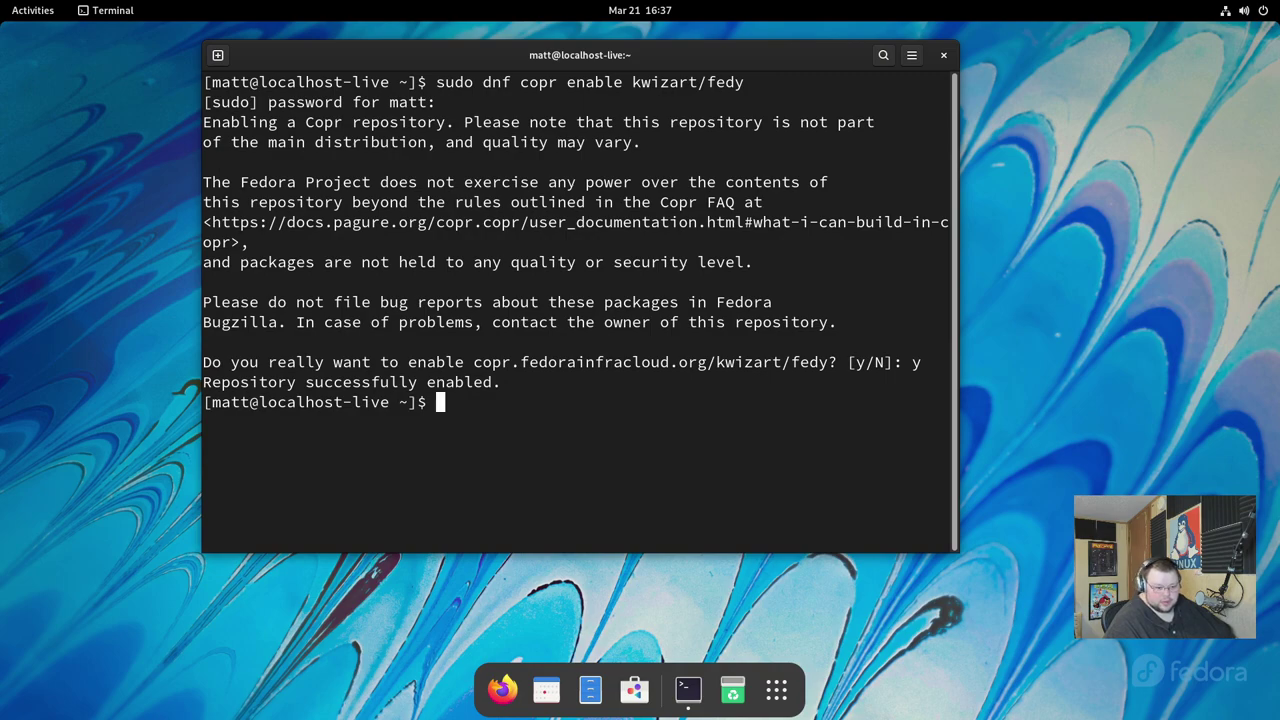
Install Fedy with sudo dnf install fedy -y, and close the terminal when the installation is complete.
text(sudo dnf install fedy -y)
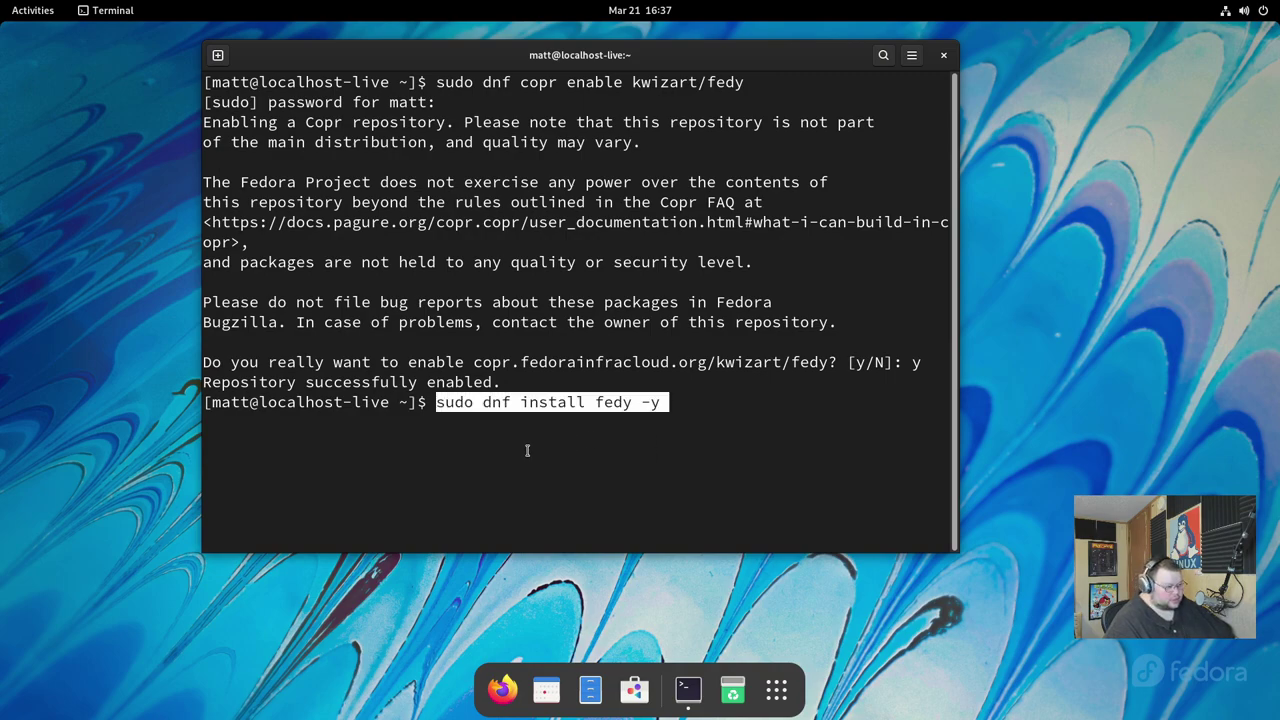
key(Return)
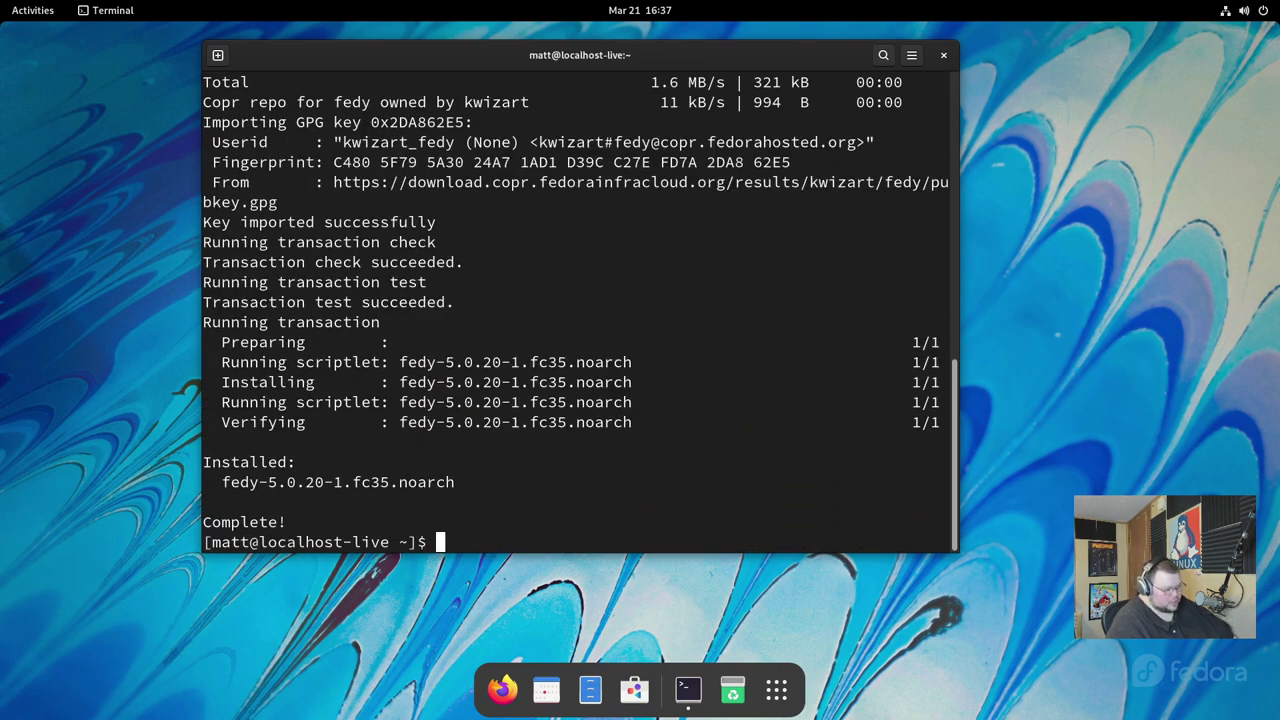
click(943, 55)
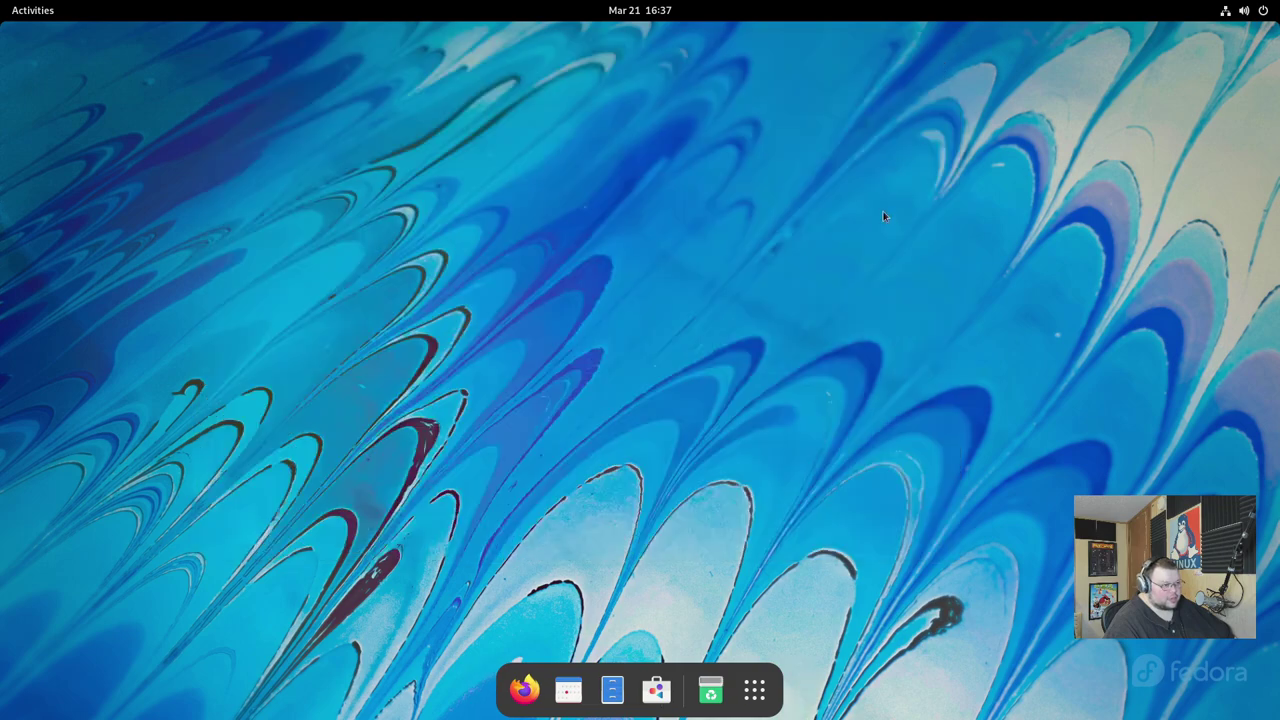
Find and launch Fedy from the applications overview, and move its window toward the middle of the desktop.
click(760, 697)
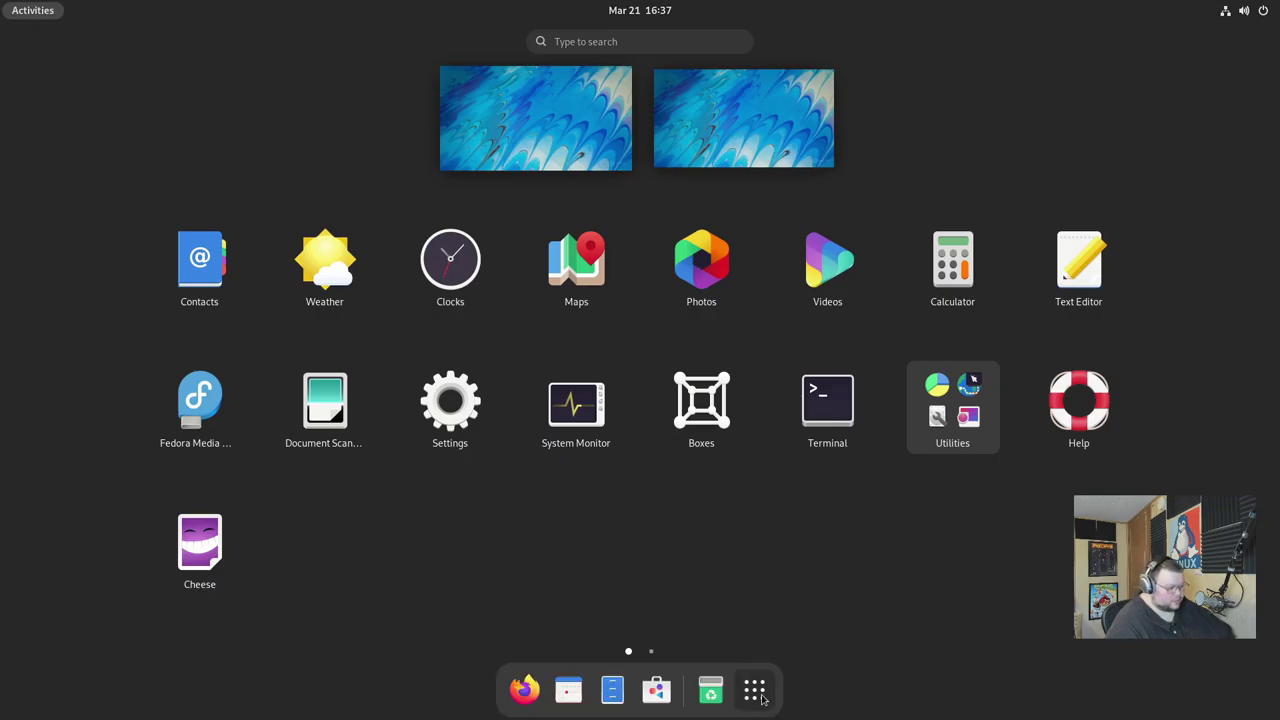
text(fedy)
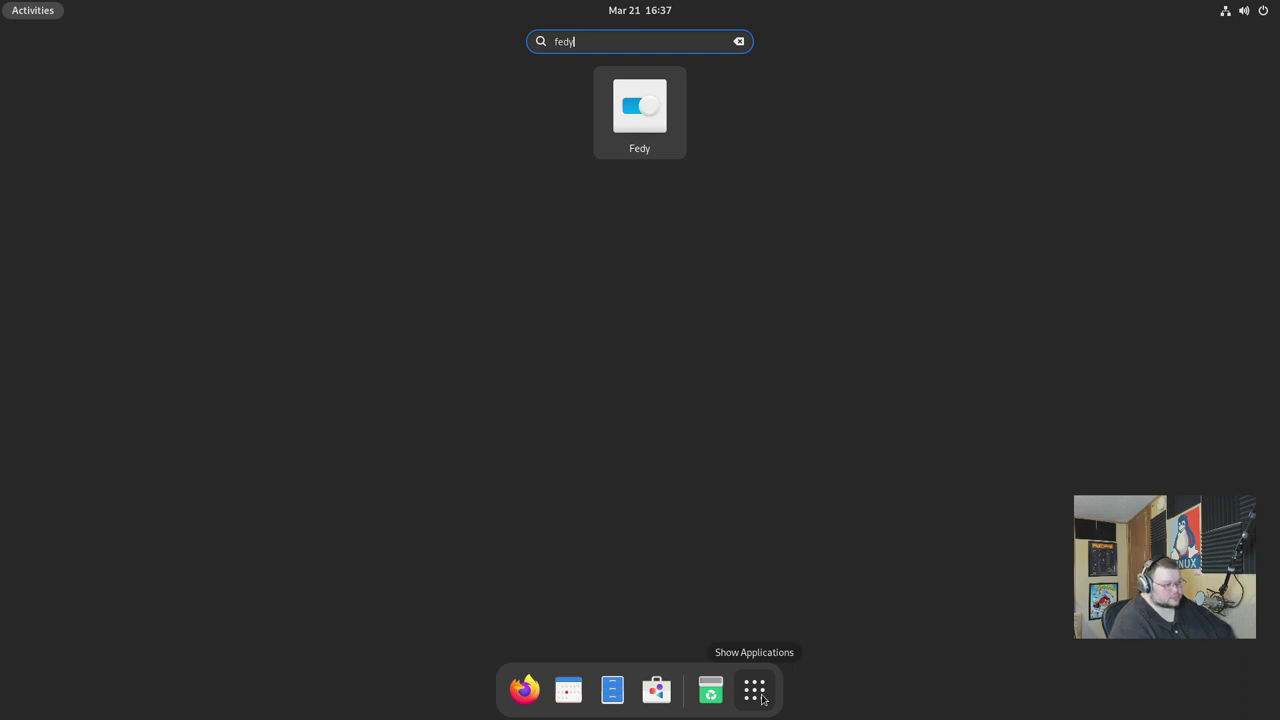
key(Return)
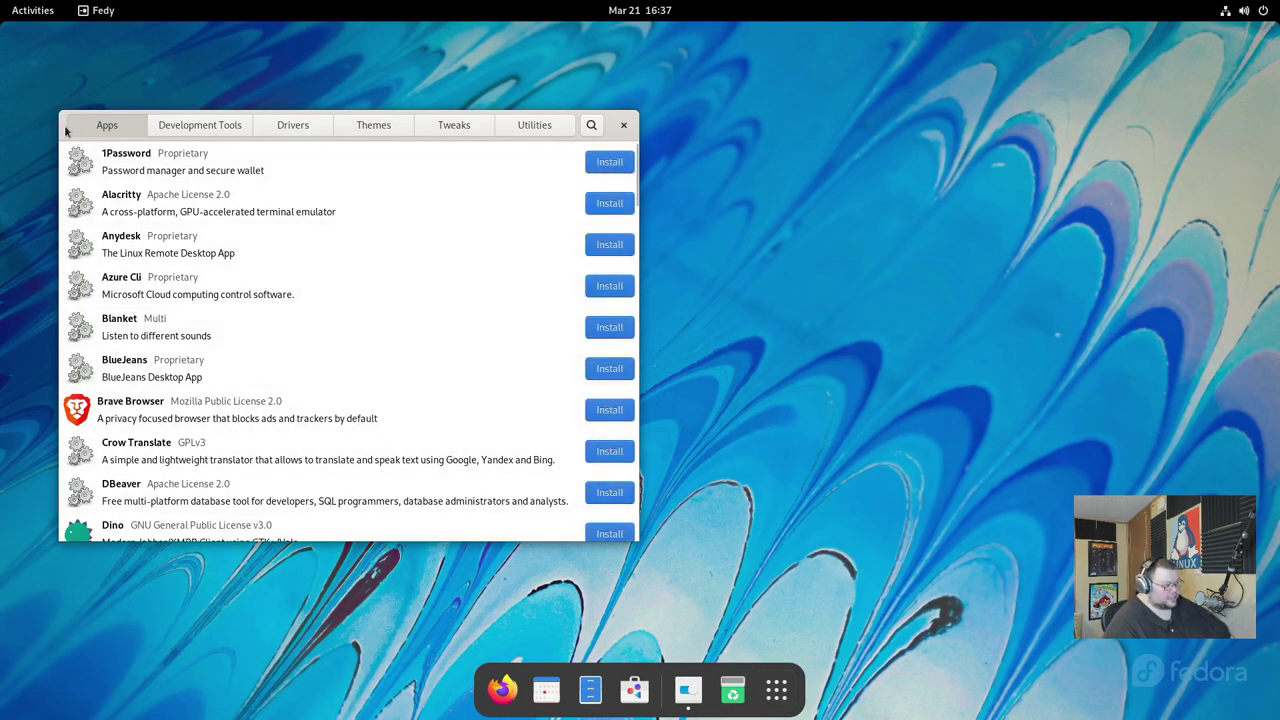
drag(66, 133, 399, 143)
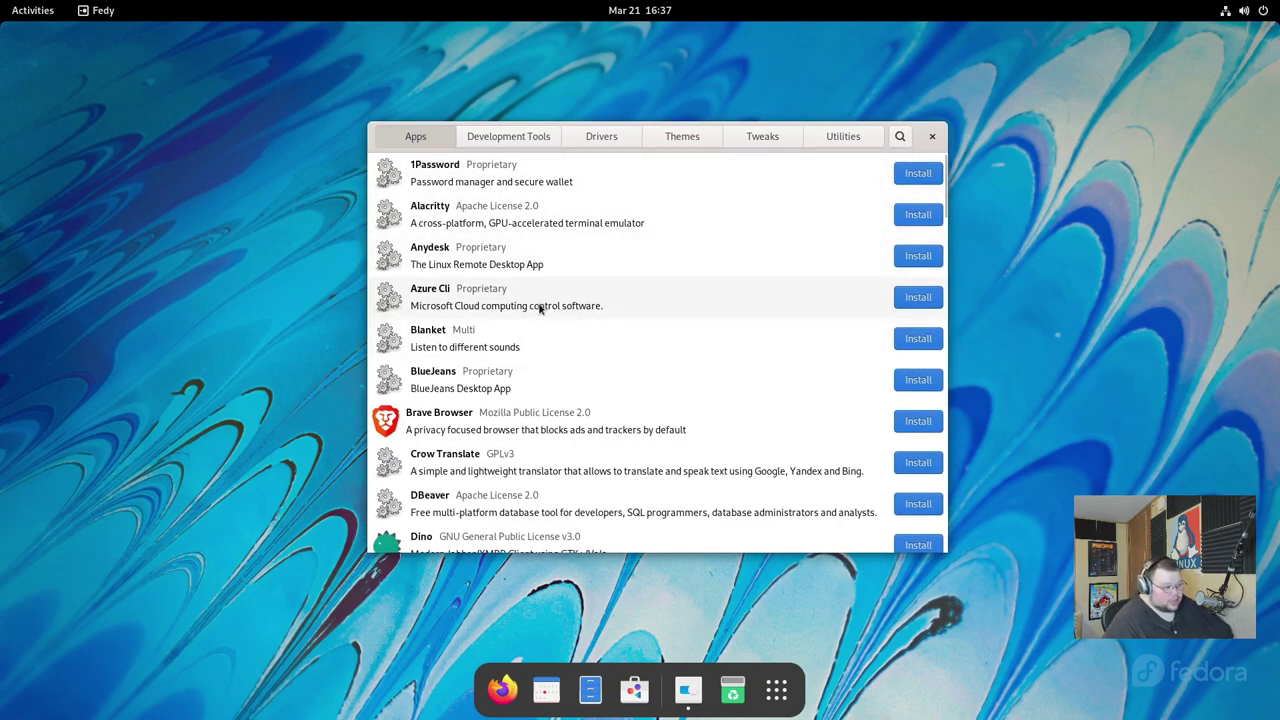
Look through Fedy's list of installable apps, from Crow Translate down to TeamViewer.
scroll(545, 312, down, 3)
scroll(563, 342, down, 3)
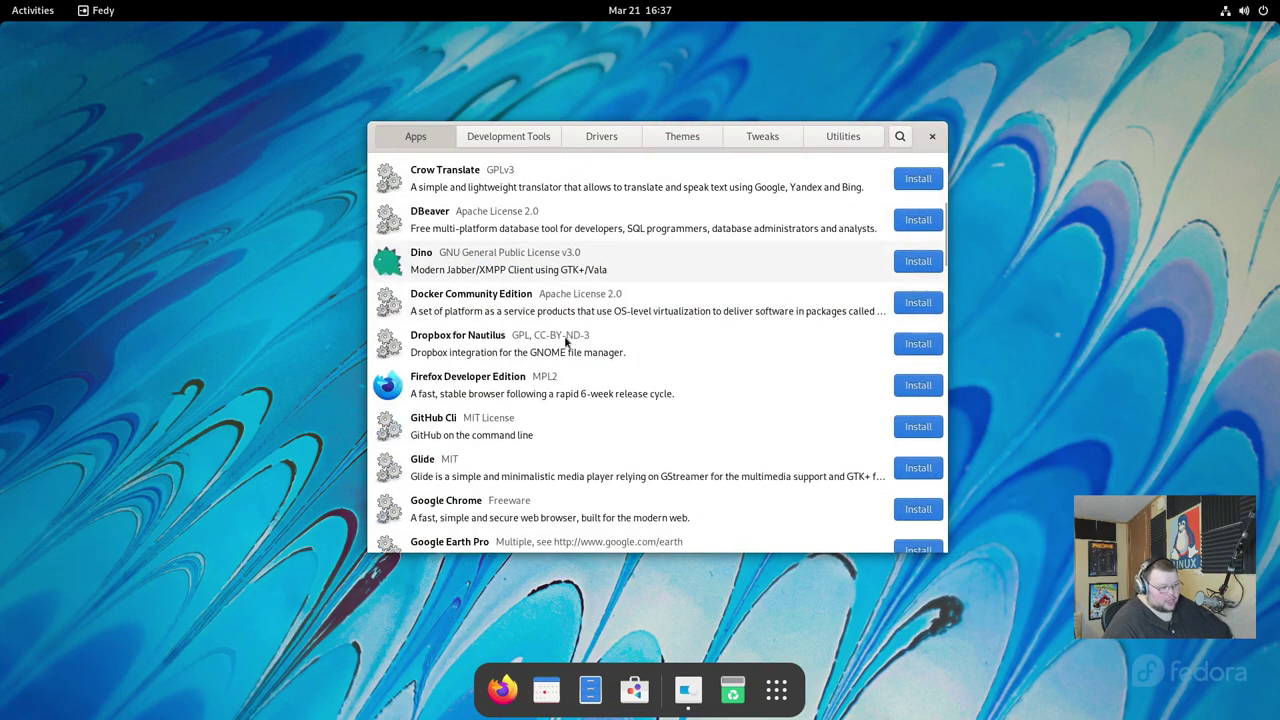
scroll(565, 342, down, 3)
scroll(565, 342, down, 10)
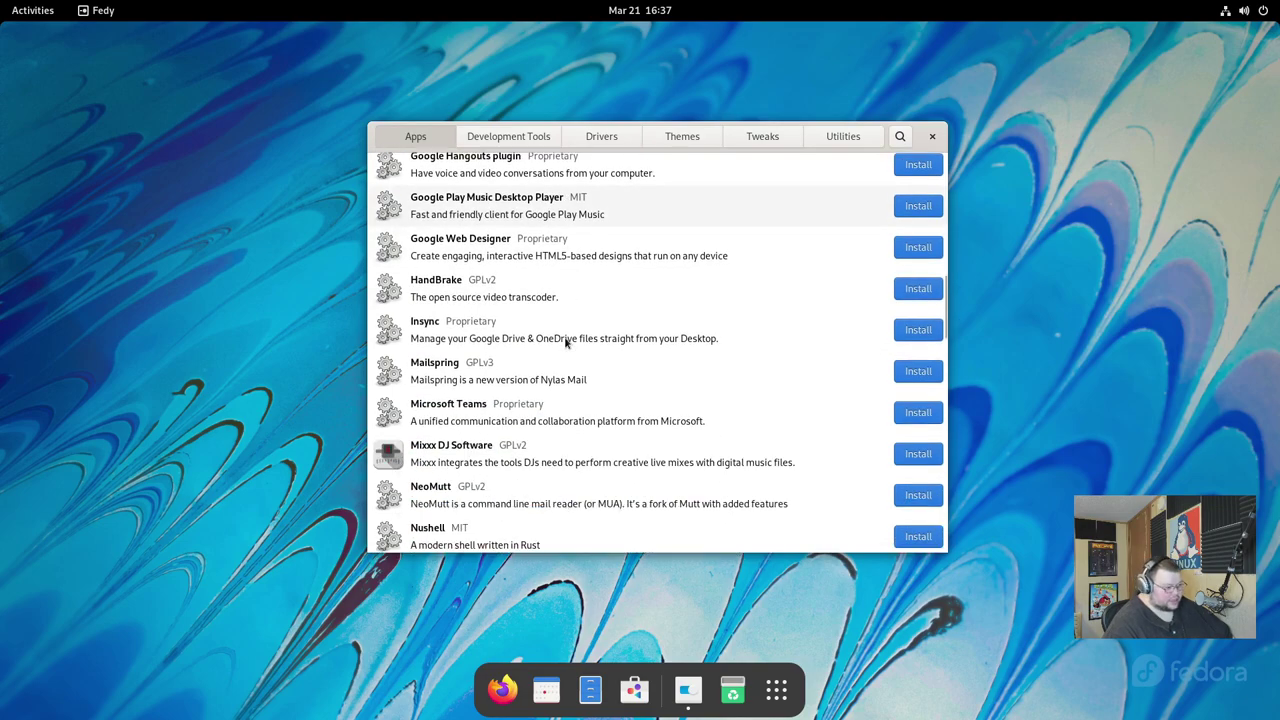
scroll(564, 342, down, 2)
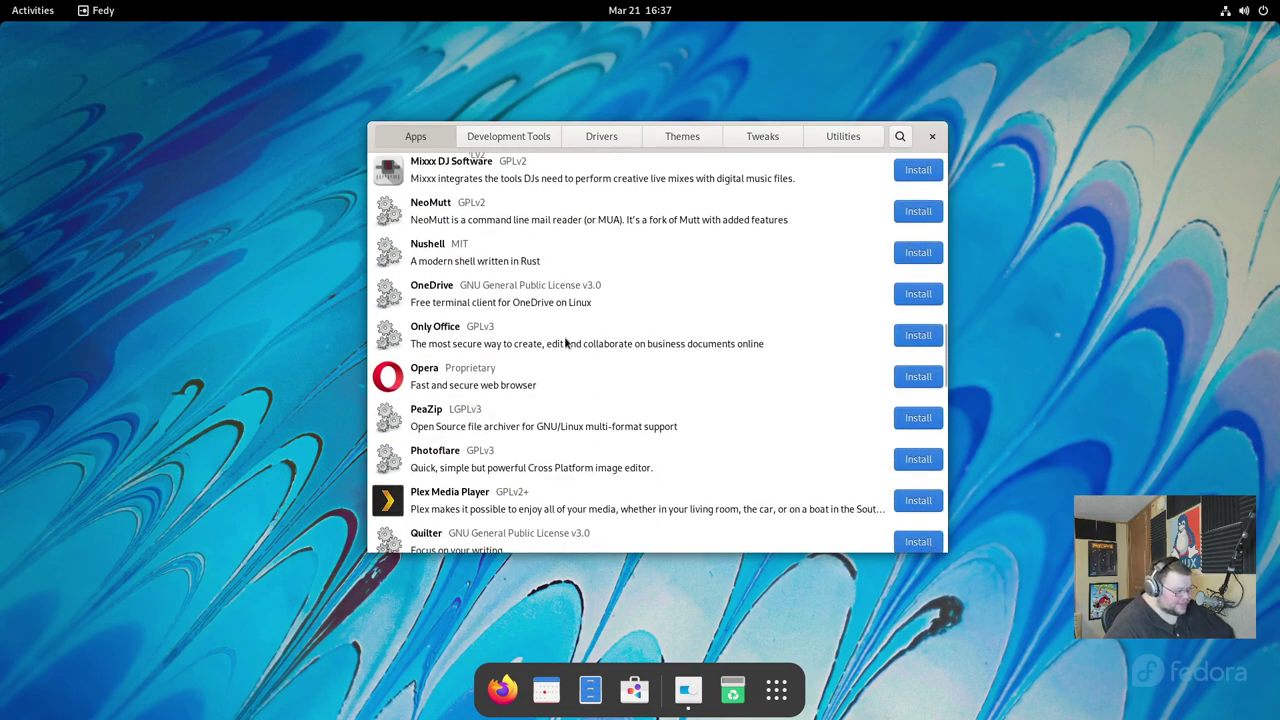
scroll(564, 342, down, 2)
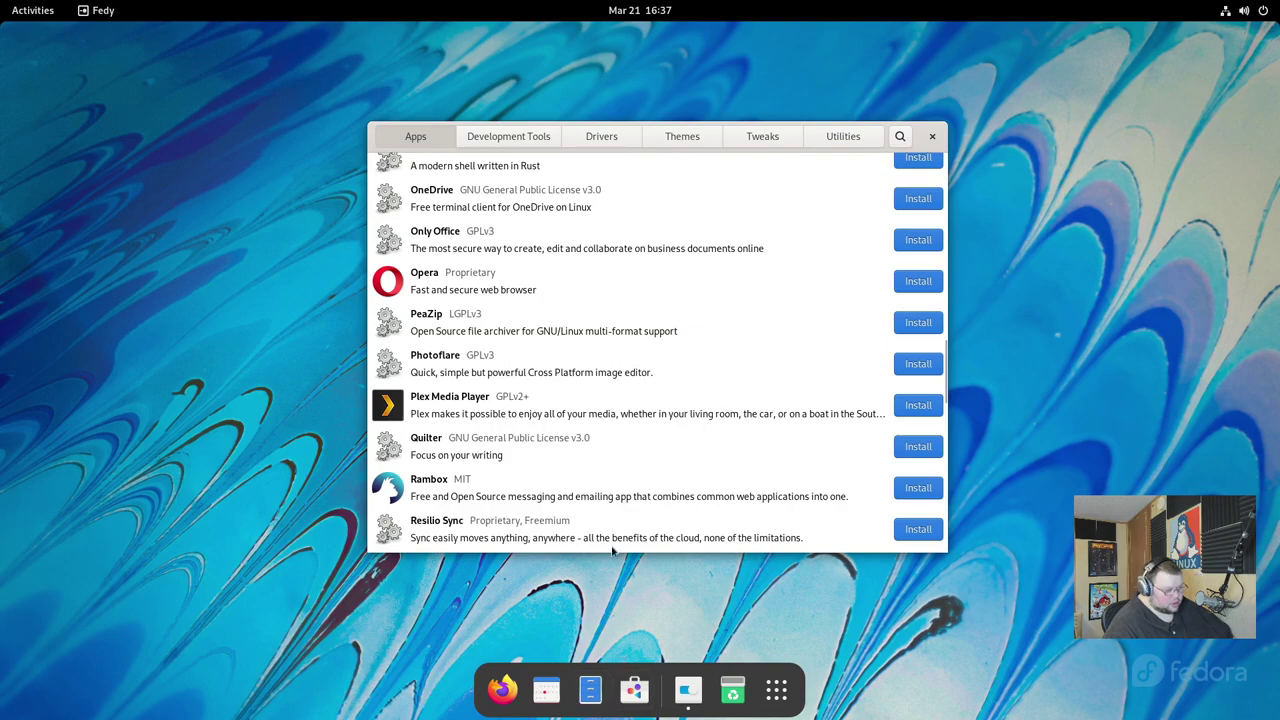
scroll(598, 458, down, 3)
scroll(607, 463, down, 5)
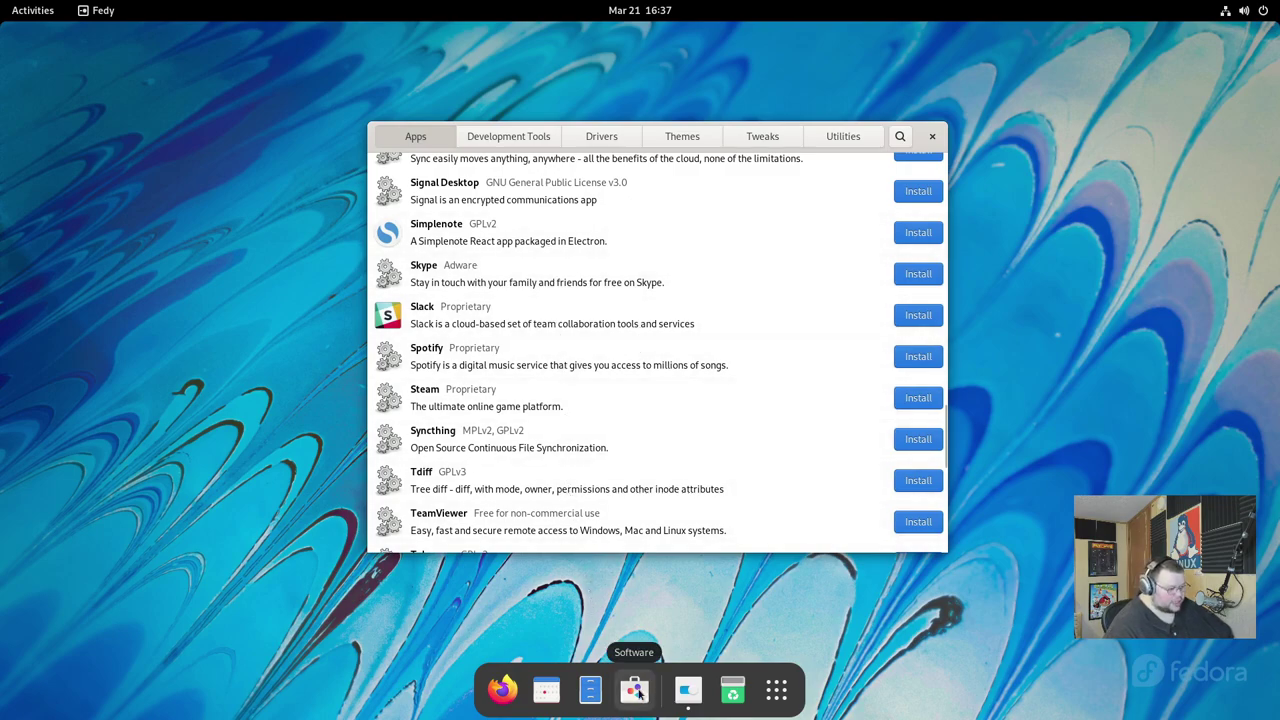
scroll(577, 366, up, 10)
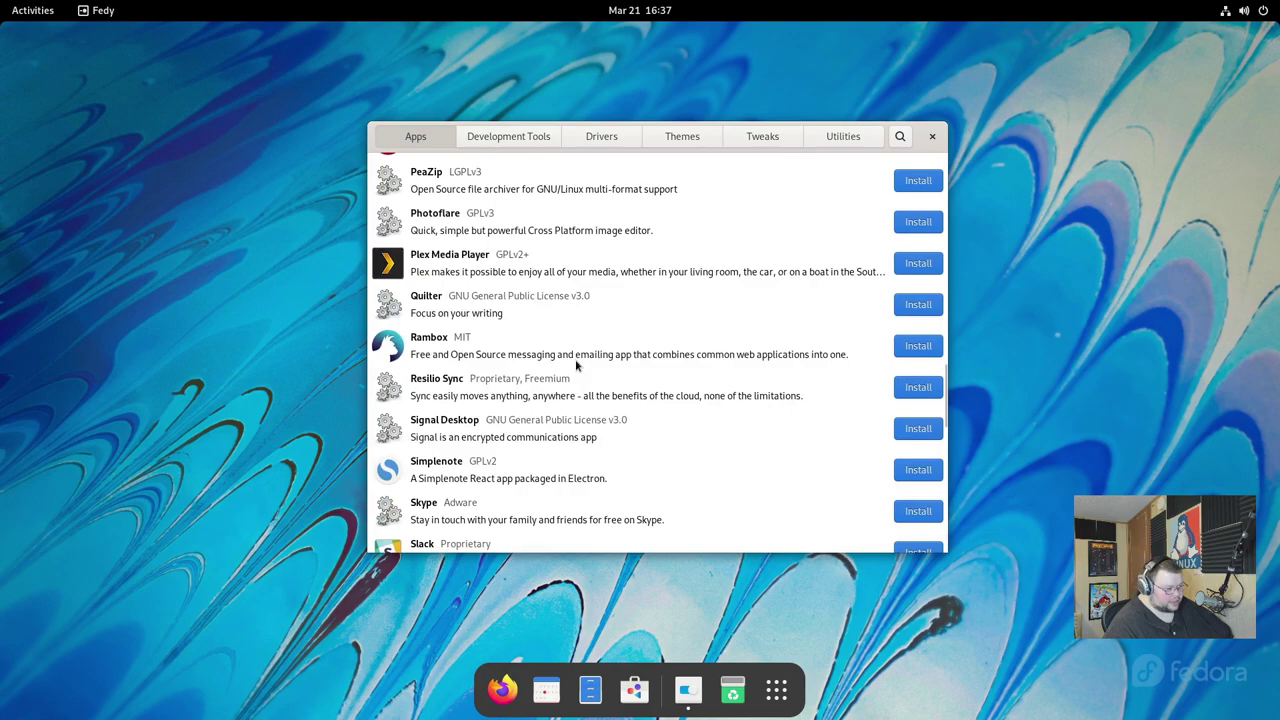
Review Fedy's Development Tools, Drivers, Themes, Tweaks and Utilities categories.
click(500, 137)
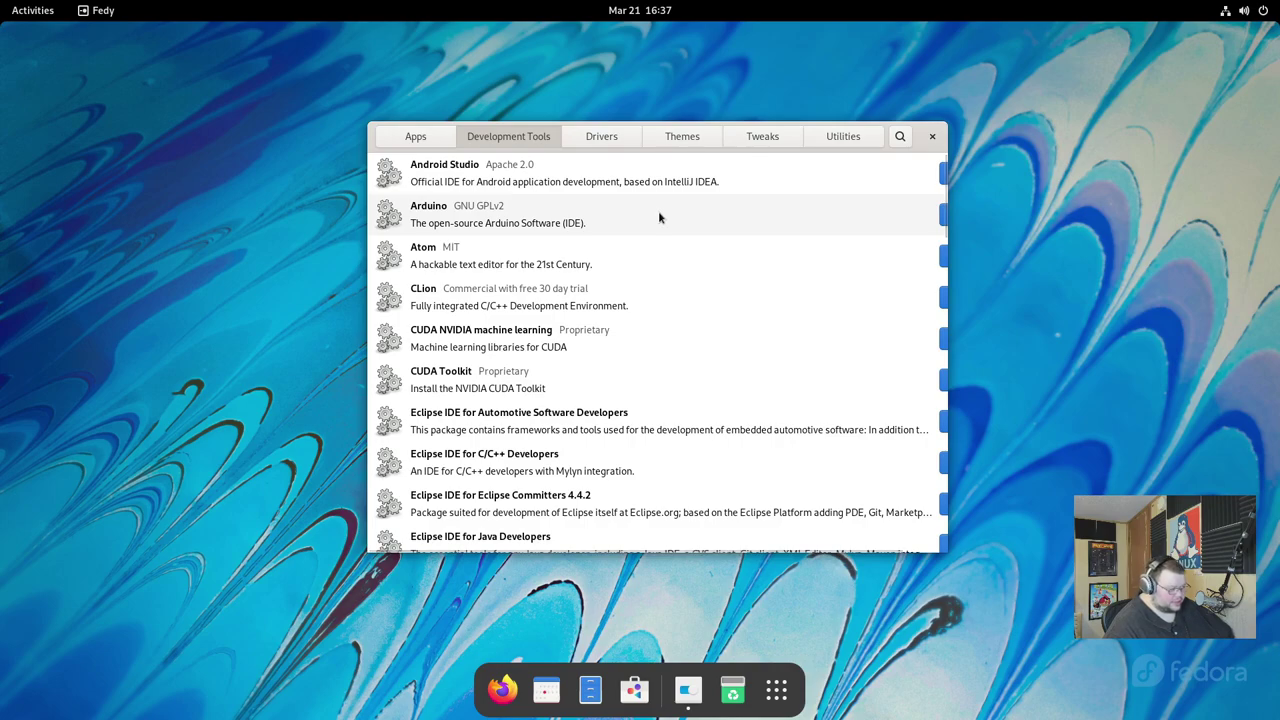
click(605, 137)
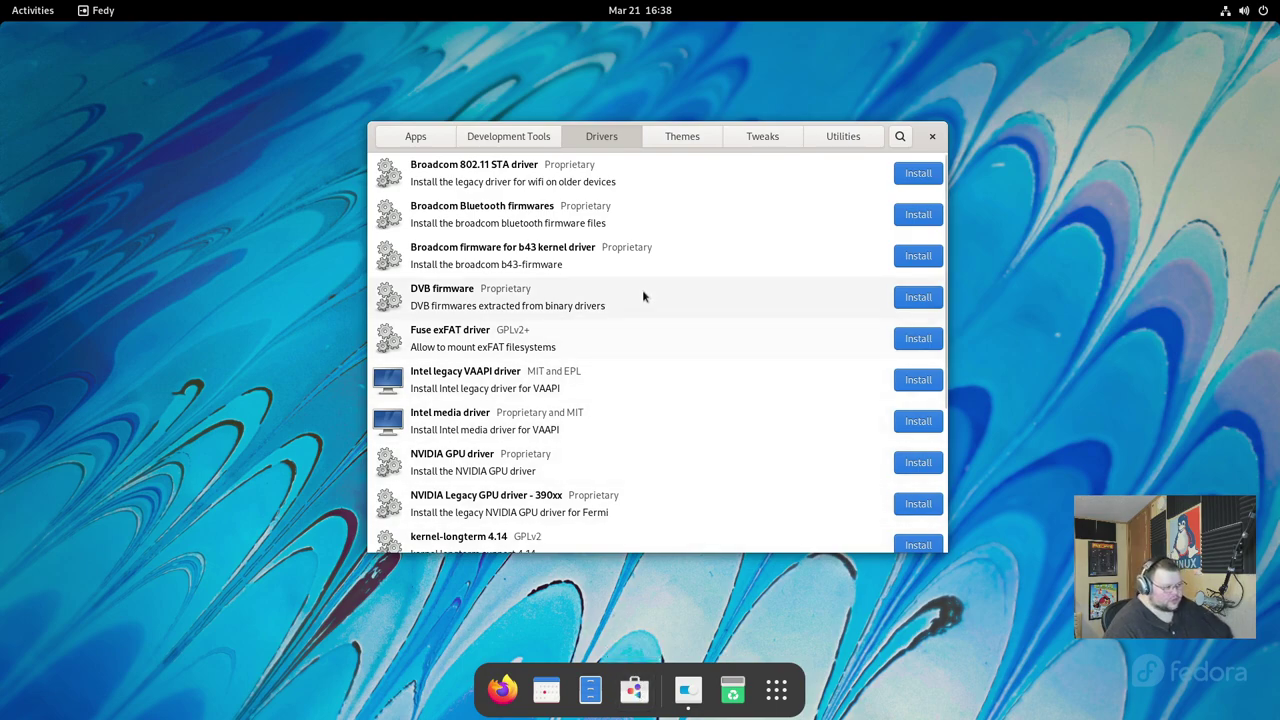
click(686, 136)
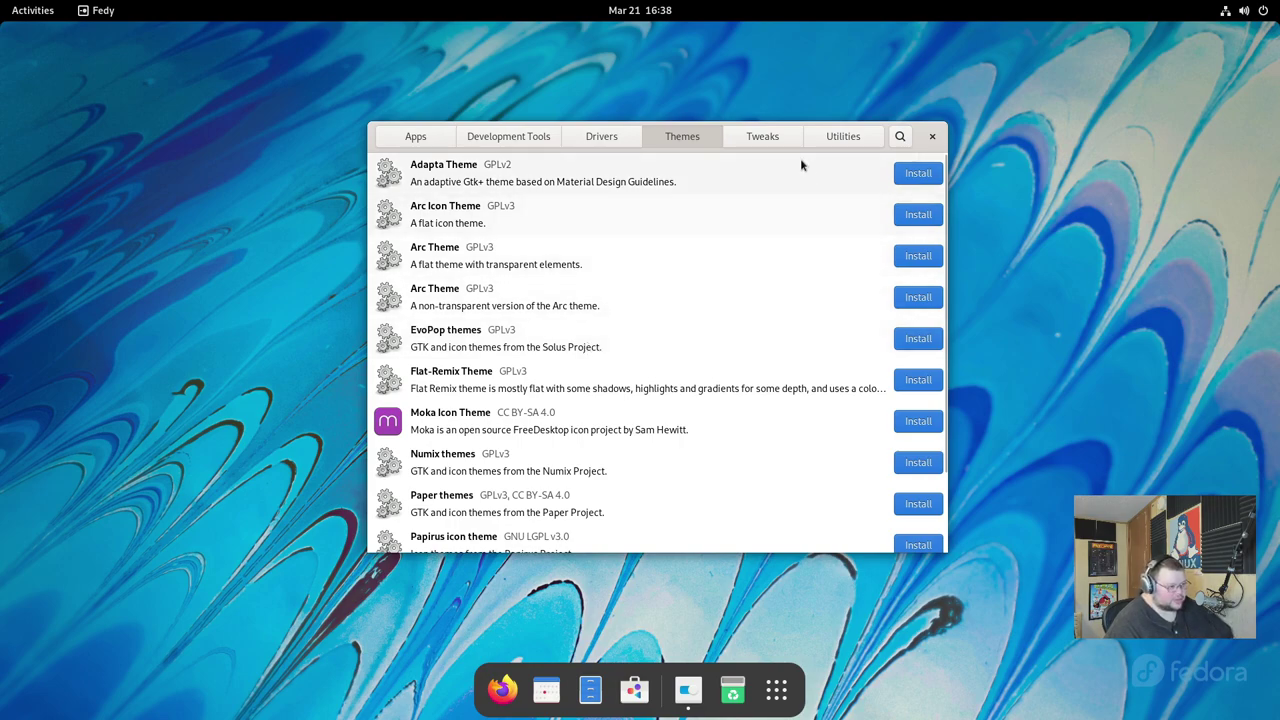
click(767, 140)
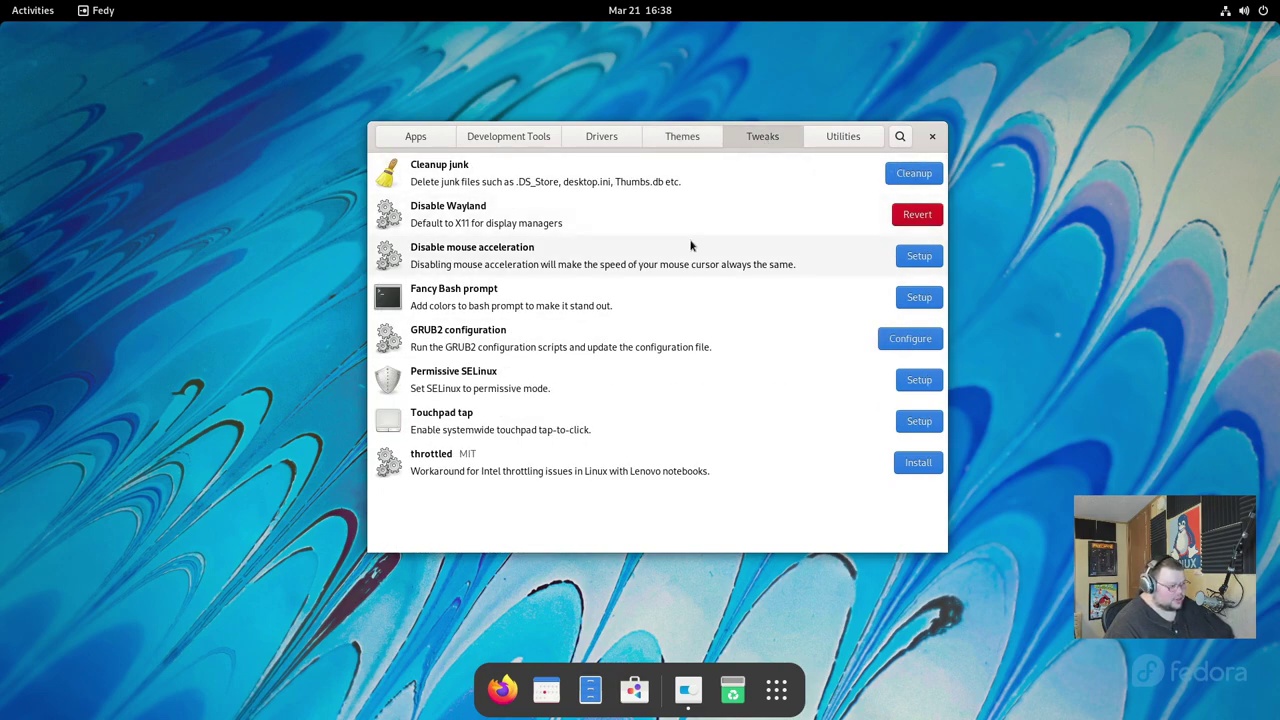
click(820, 136)
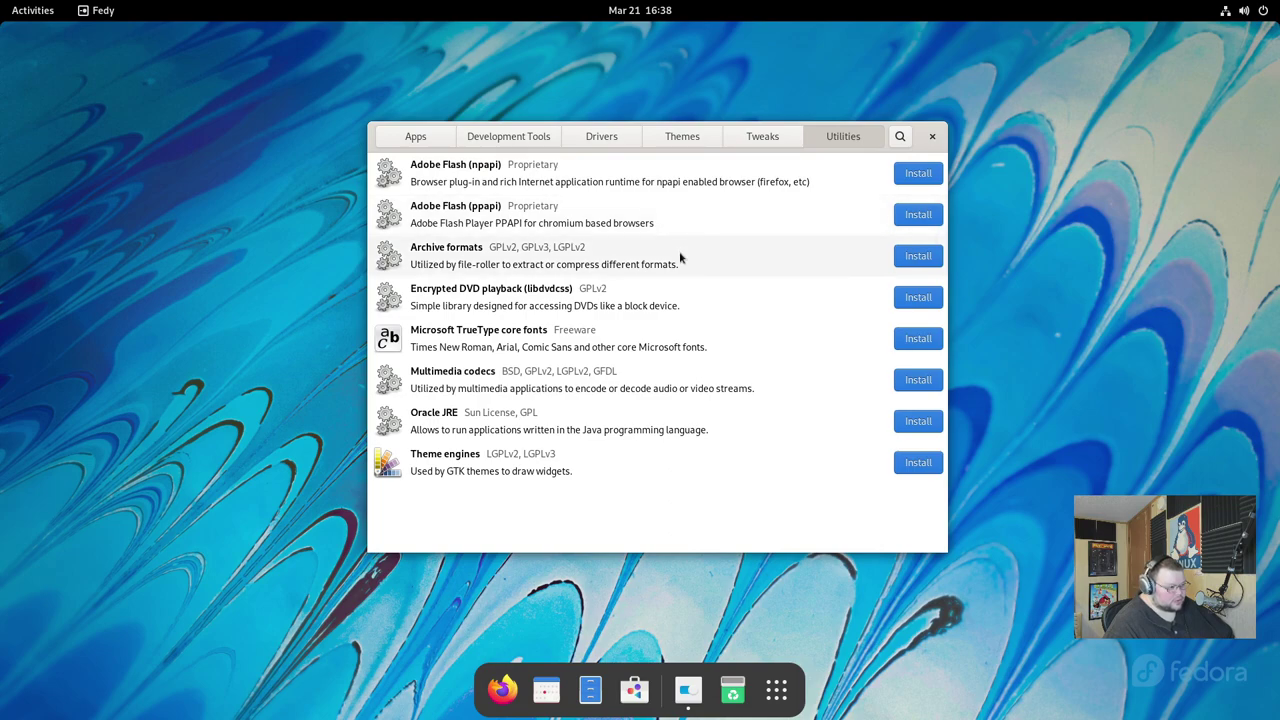